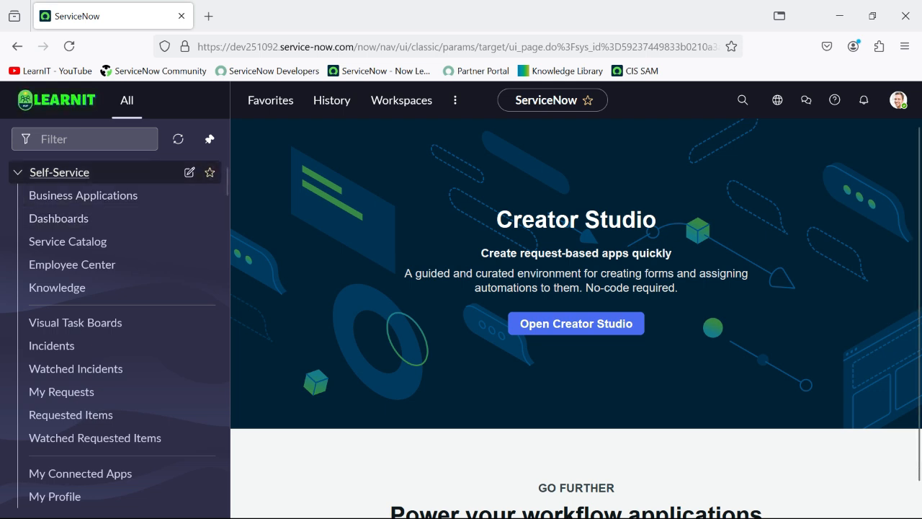
Step: Search the navigator for "theme builder"
left_click(85, 139)
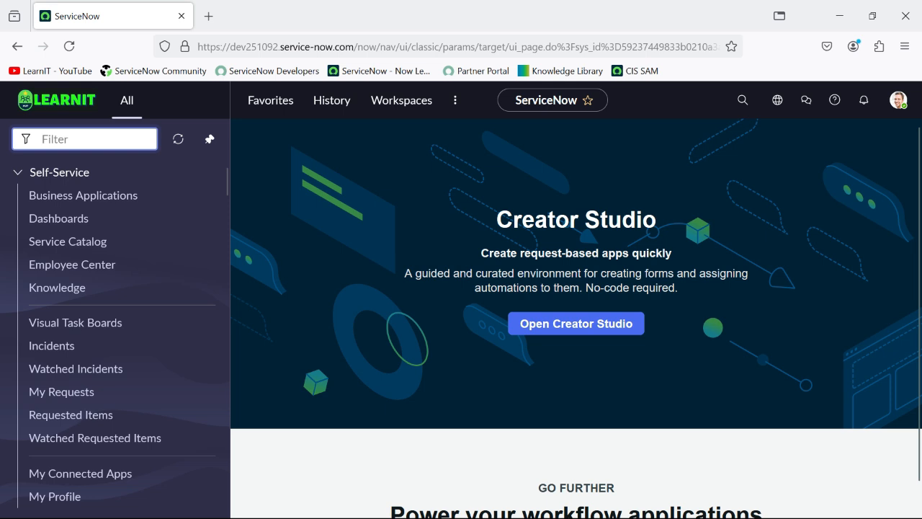
type("theme b")
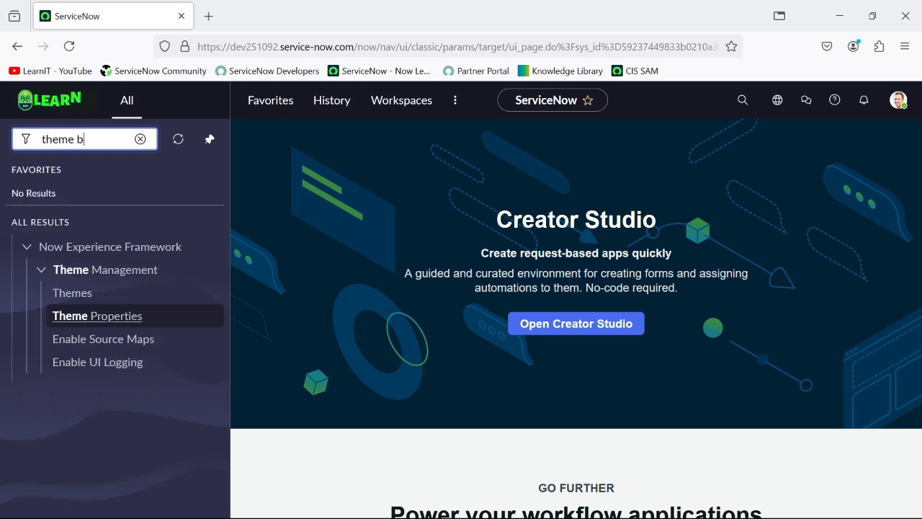
type("uilder")
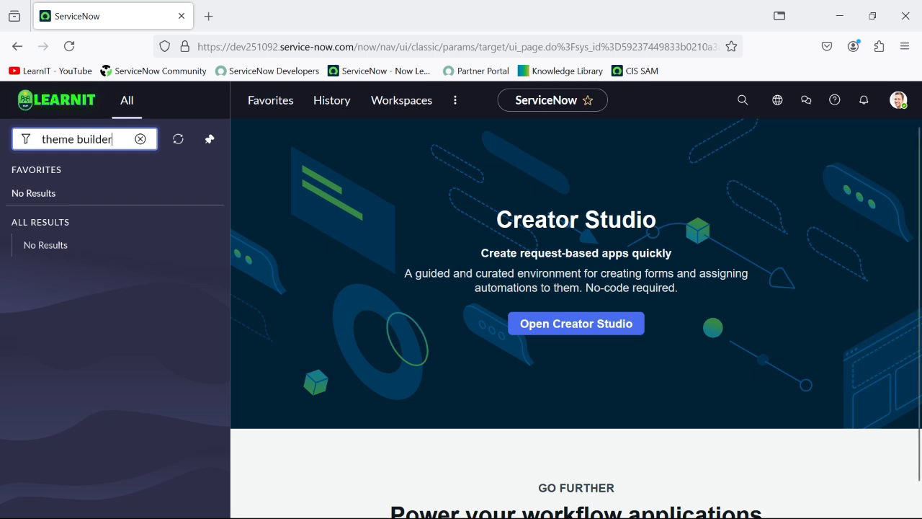
Step: Find "plugins" in the navigator and open the Plugins module under System Definition
key("ctrl+a")
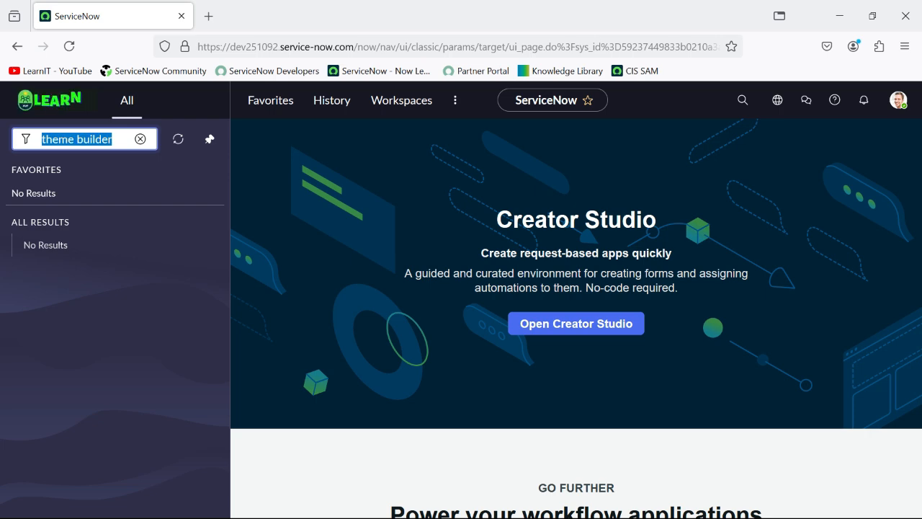
type("plugins")
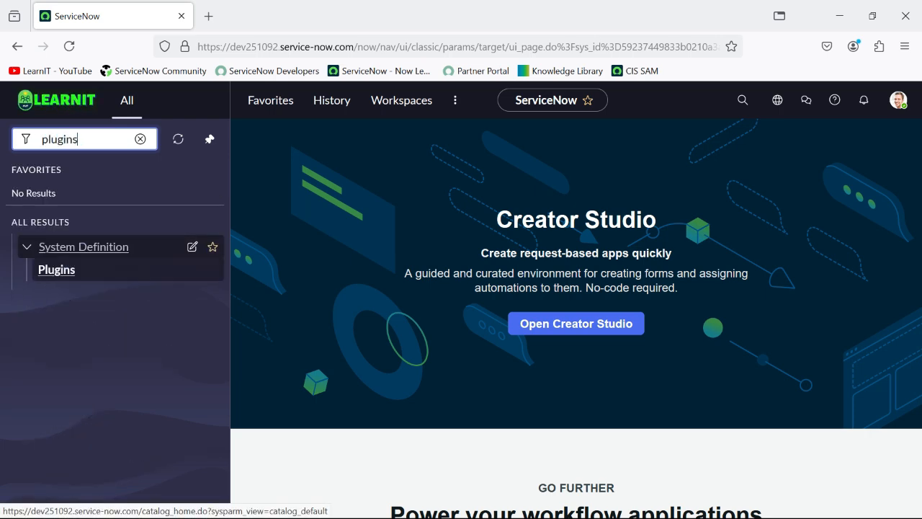
left_click(57, 270)
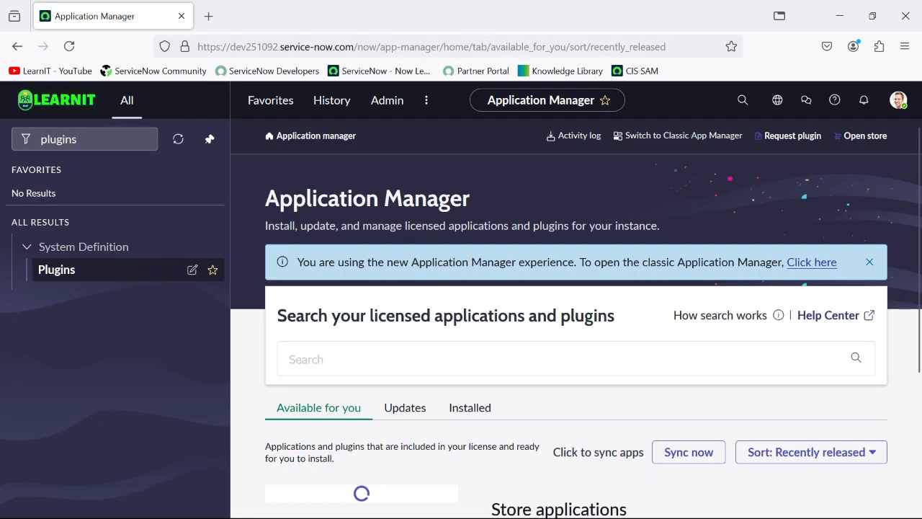
scroll(577, 317, "down", 3)
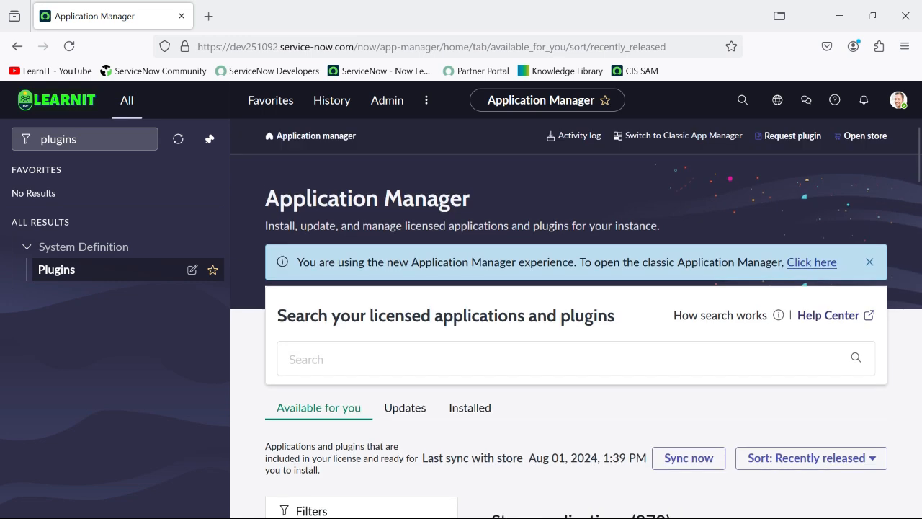
Step: Search the licensed applications and plugins for "theme builder" and open the Theme Builder store application
type("theme ")
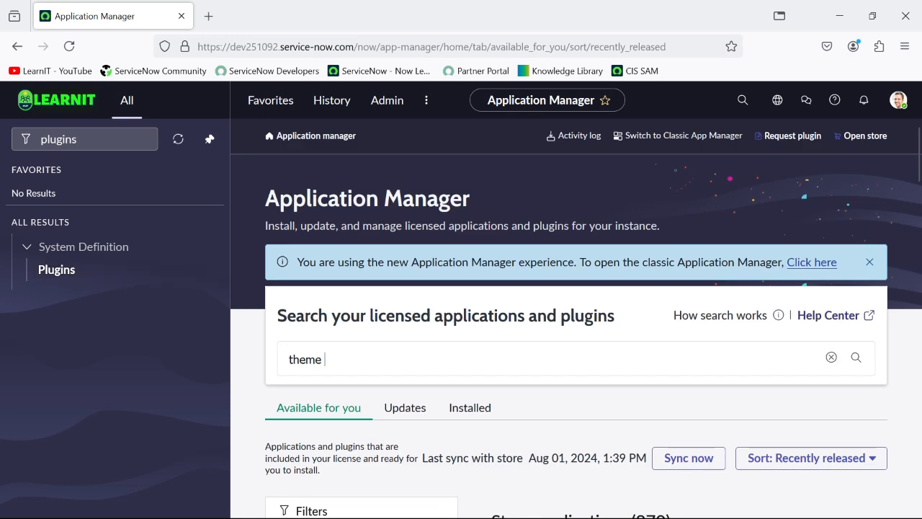
type("builder")
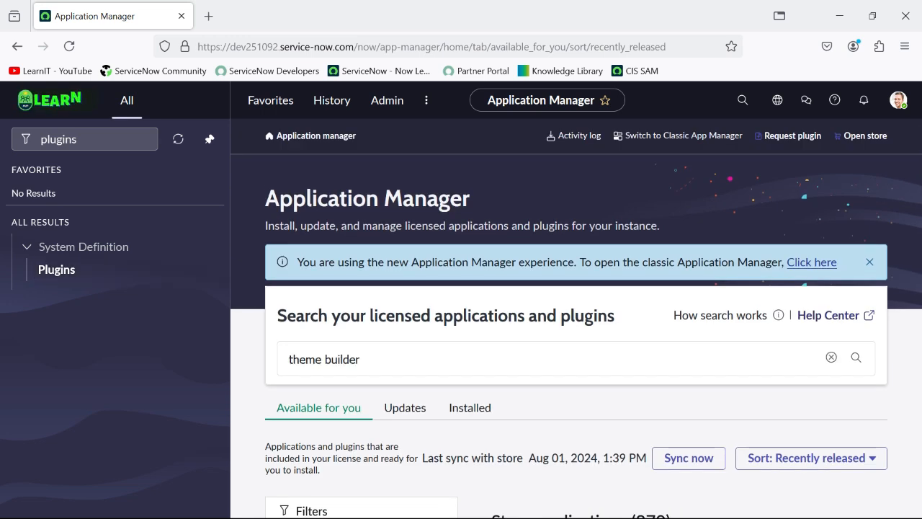
key("Return")
scroll(576, 317, "down", 3)
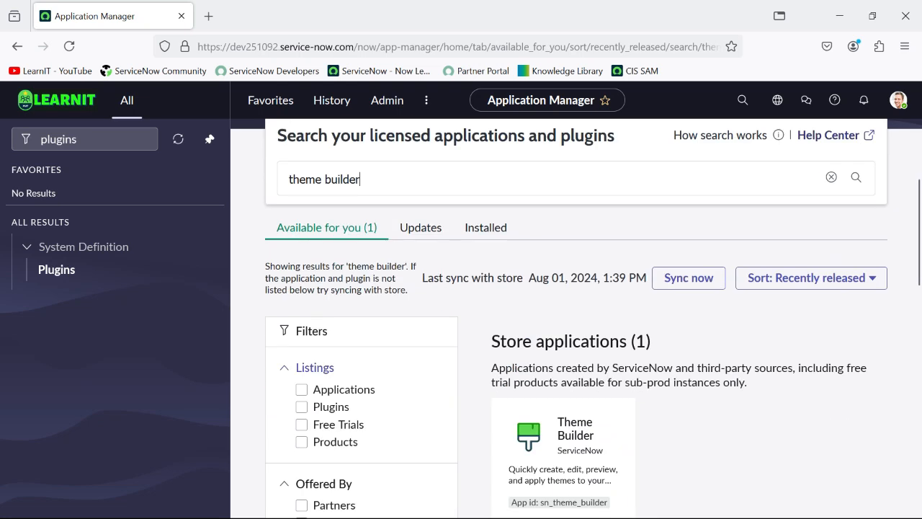
left_click(575, 398)
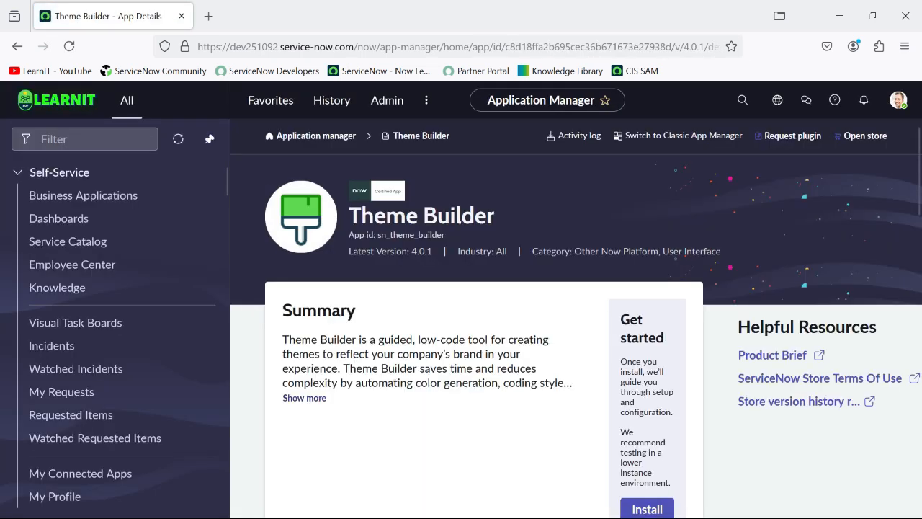
Step: Install Theme Builder version 4.0.1 (Latest) right away and view the details of the finished installation
scroll(577, 323, "down", 3)
scroll(647, 425, "down", 1)
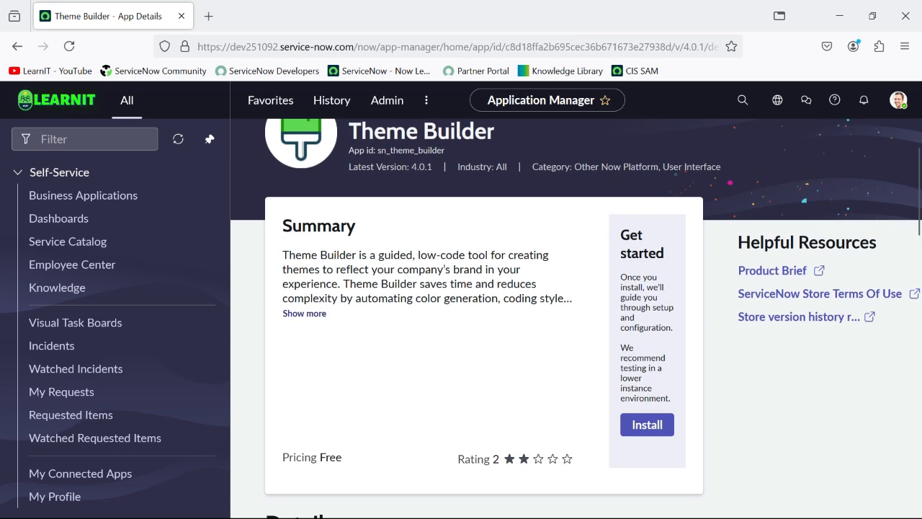
left_click(647, 424)
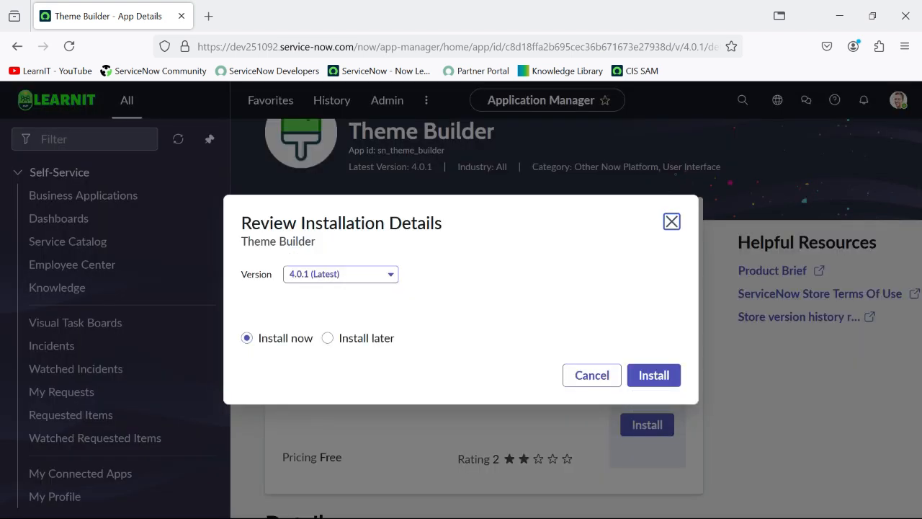
left_click(341, 275)
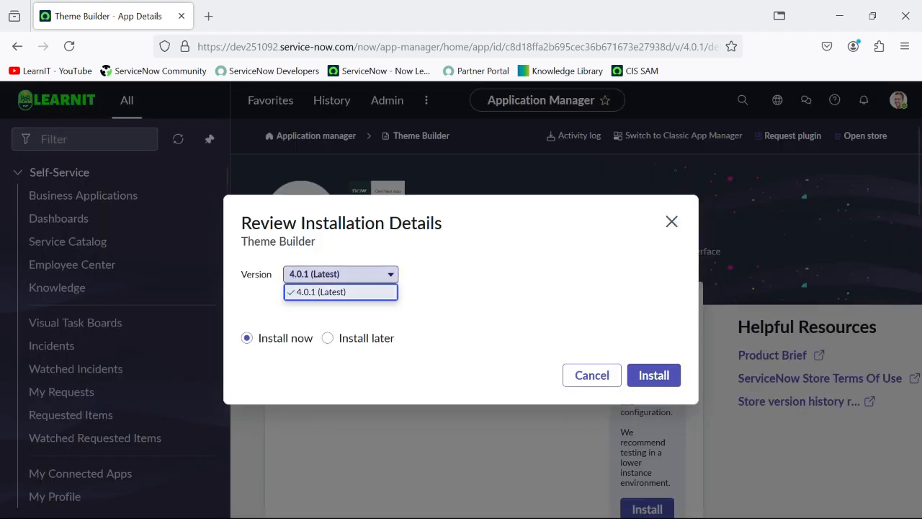
left_click(490, 299)
left_click(653, 376)
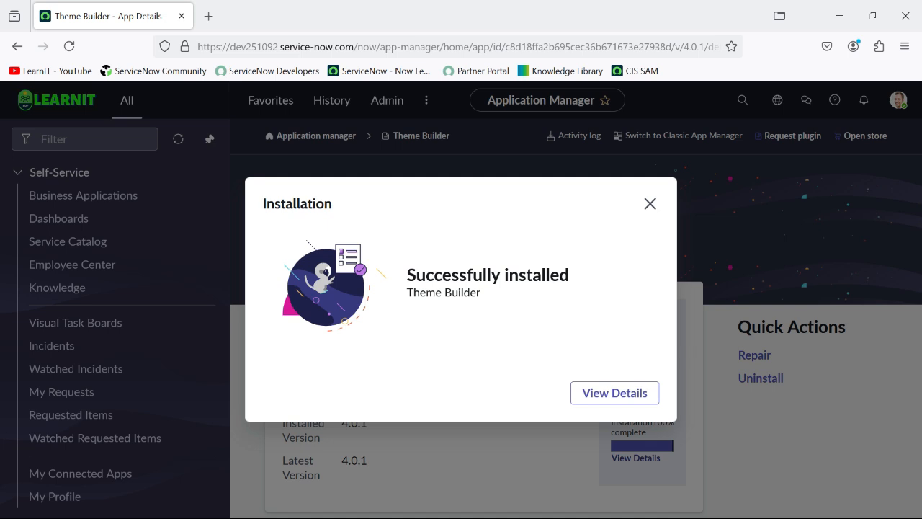
left_click(615, 393)
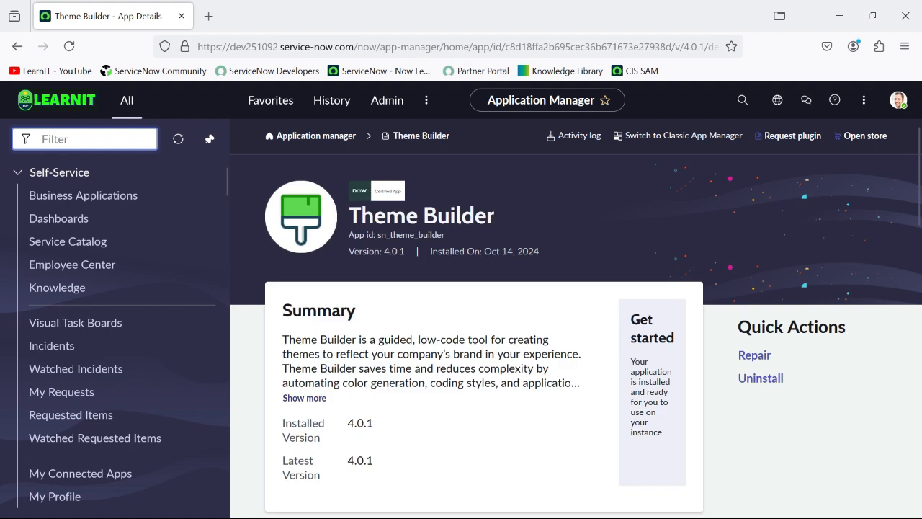
Step: Find "theme builder" in the navigator and open Theme Builder under Theme Management
type("theme builder")
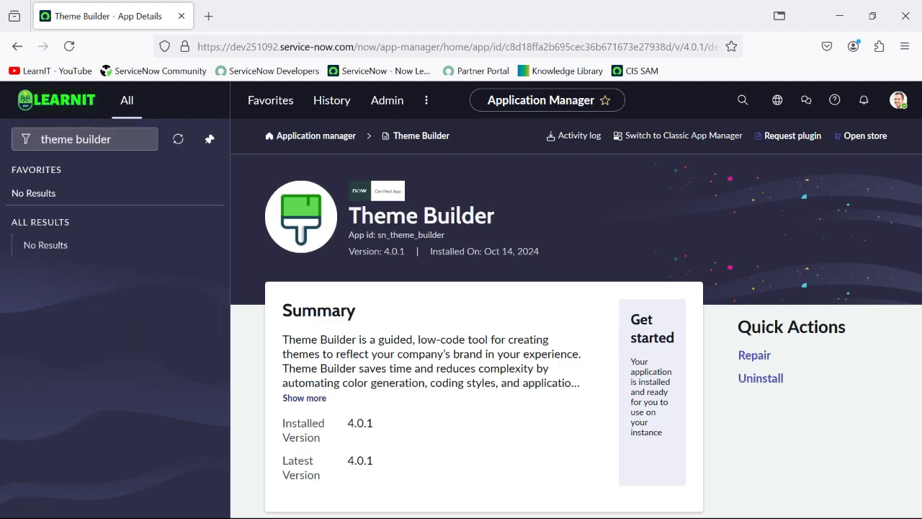
scroll(576, 317, "down", 1)
scroll(577, 317, "down", 3)
scroll(576, 317, "up", 2)
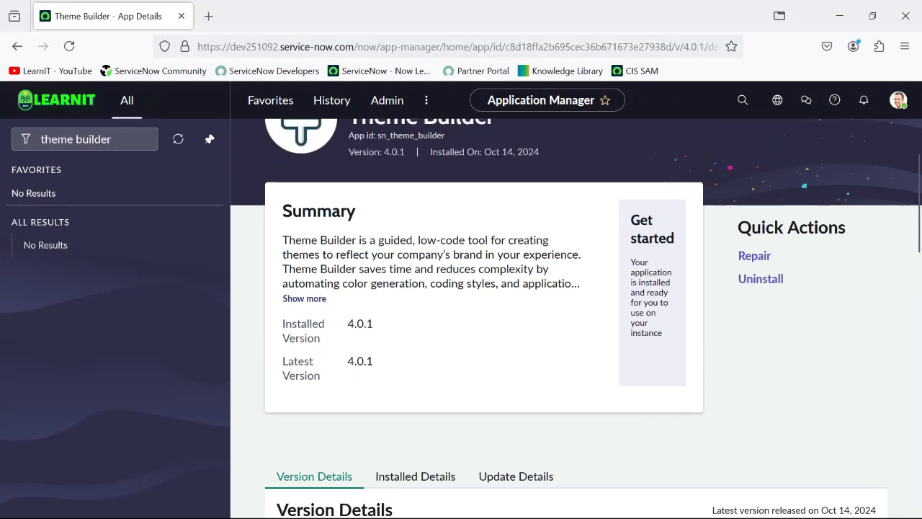
scroll(576, 317, "down", 8)
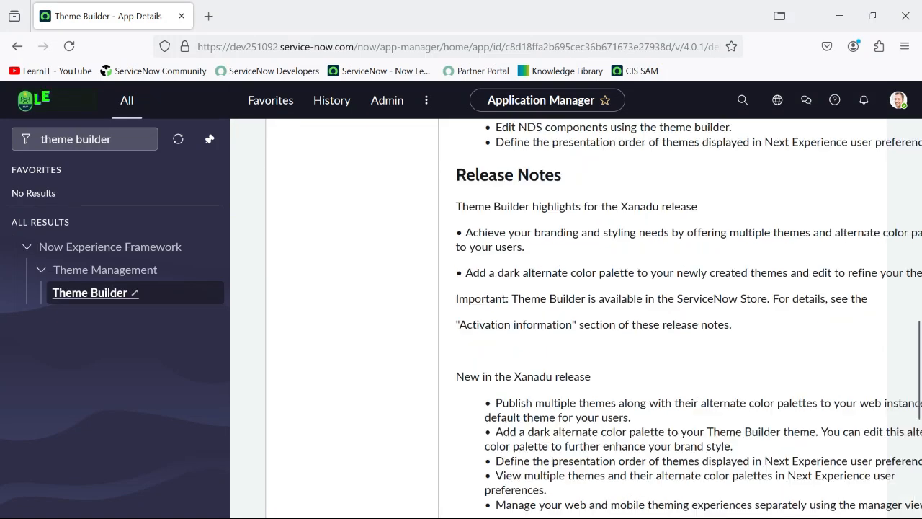
scroll(576, 317, "up", 3)
left_click(119, 139)
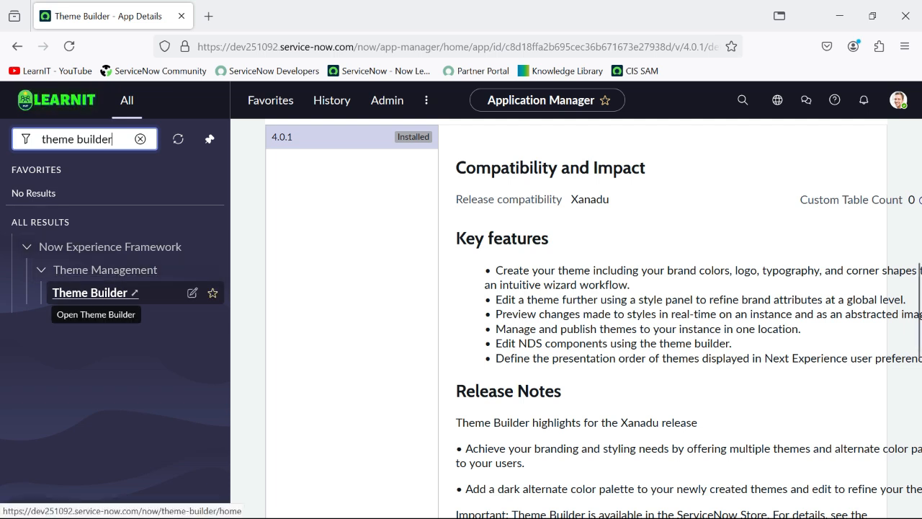
left_click(90, 292)
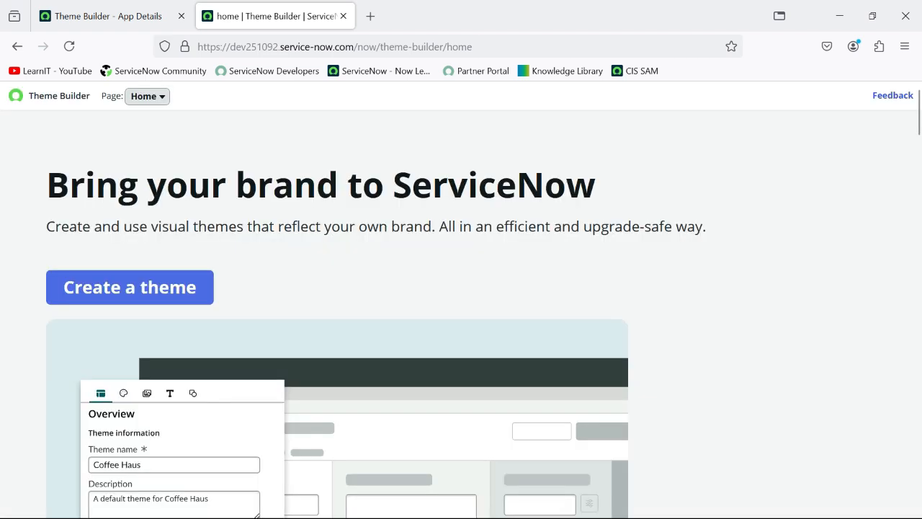
Step: Examine the available Theme Builder pages and read the home page's sections down to the learn-more links
left_click(146, 96)
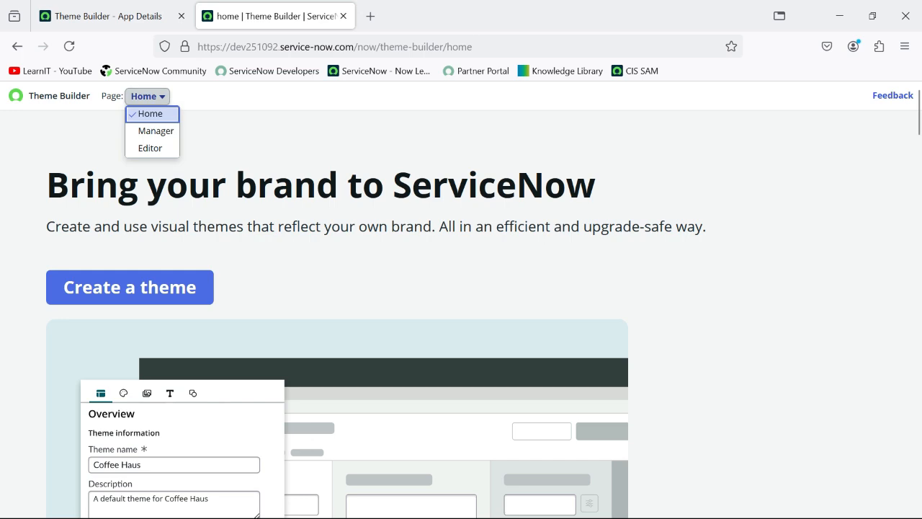
scroll(461, 300, "down", 2)
scroll(461, 299, "down", 5)
scroll(645, 393, "down", 7)
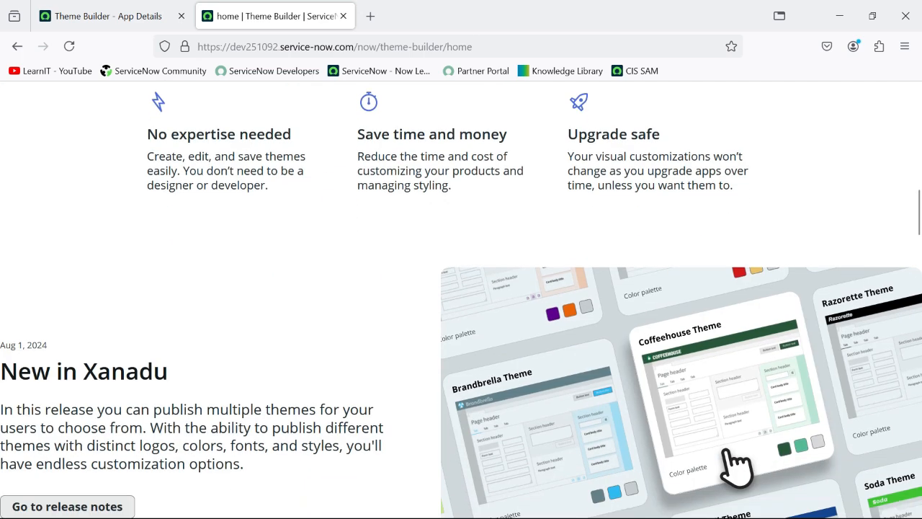
scroll(644, 392, "down", 3)
scroll(644, 393, "down", 3)
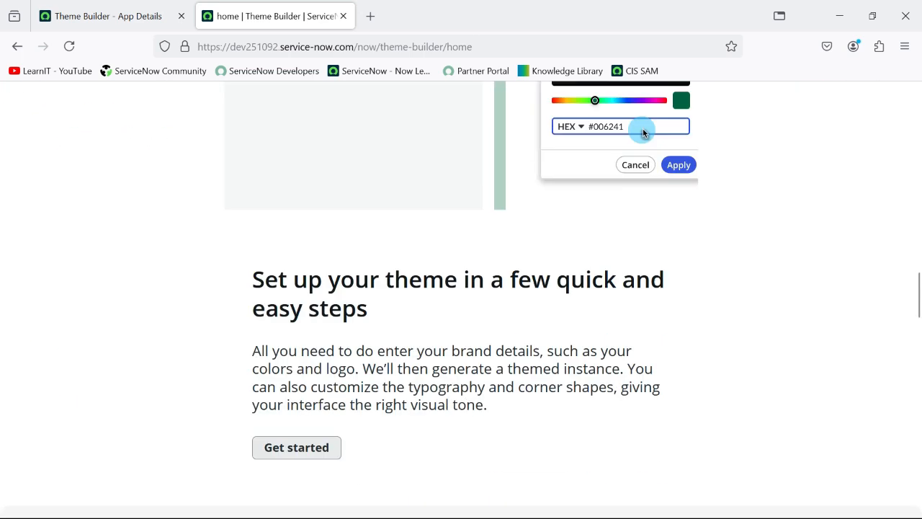
scroll(461, 300, "down", 3)
scroll(461, 300, "up", 4)
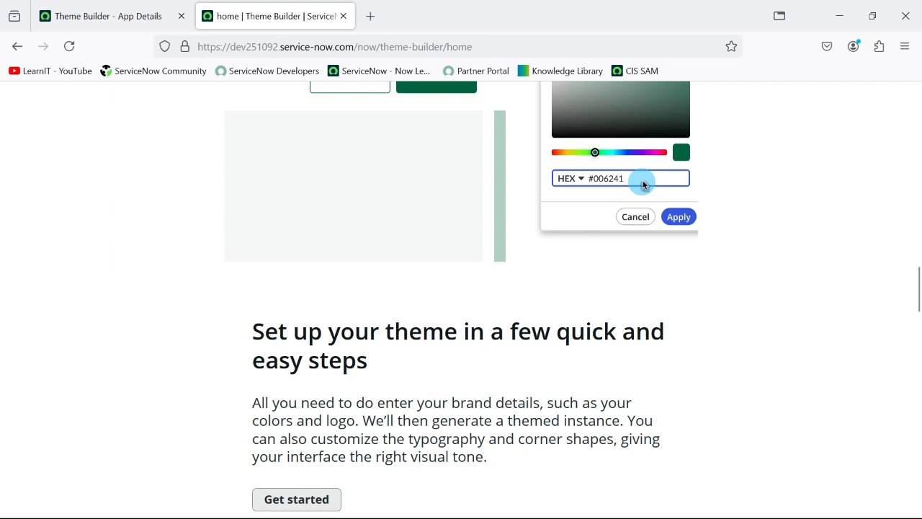
scroll(461, 300, "down", 1)
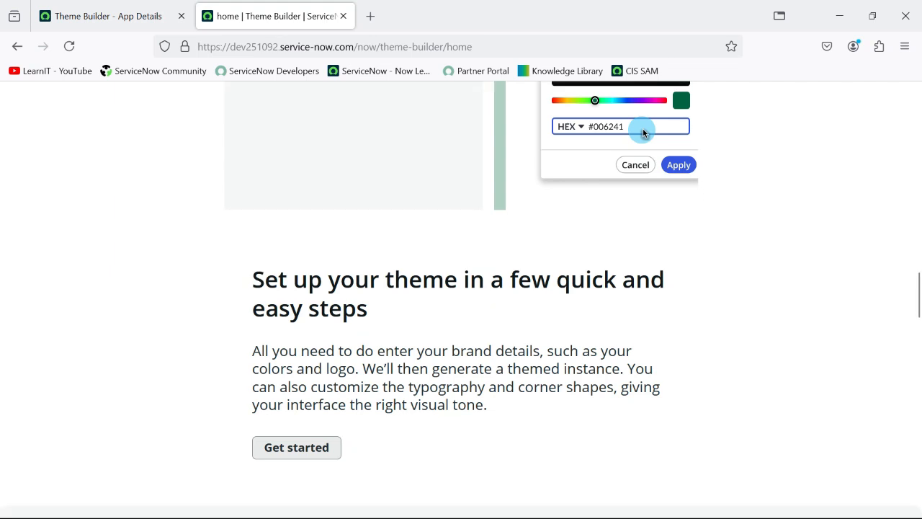
scroll(461, 299, "down", 7)
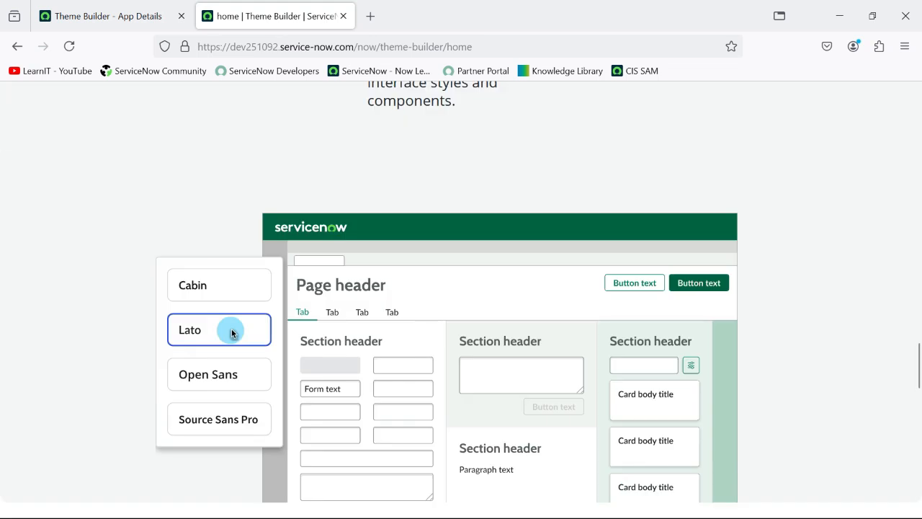
scroll(461, 299, "up", 2)
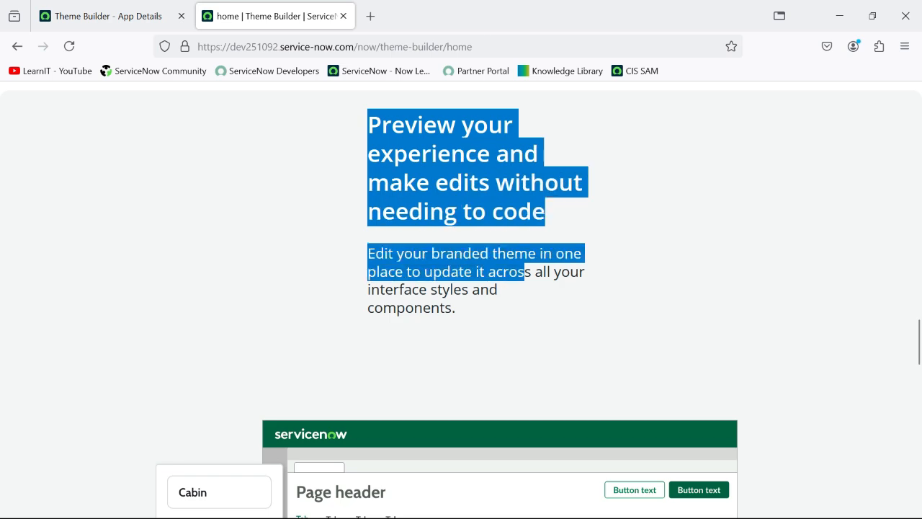
scroll(461, 299, "down", 7)
scroll(462, 300, "down", 5)
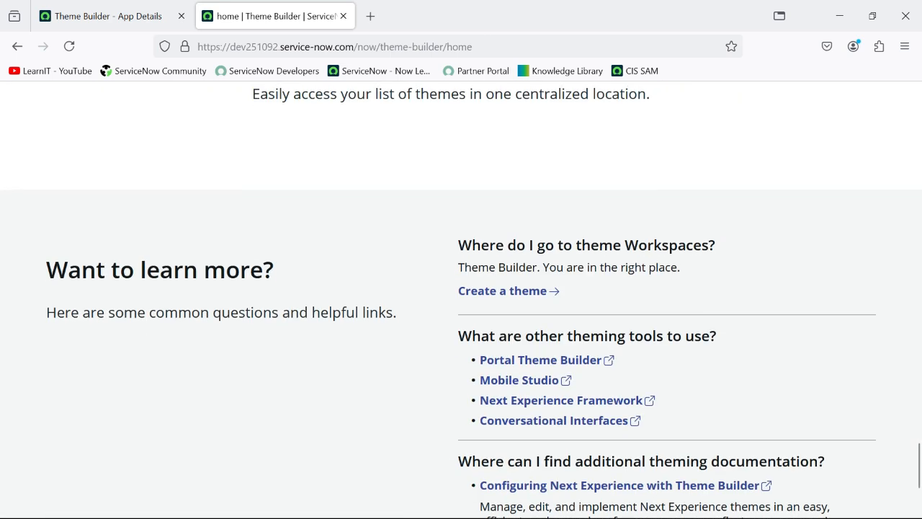
Step: Review the home page's My themes example, color setup preview and the "Save time and money" and "Upgrade safe" benefits
scroll(461, 300, "up", 6)
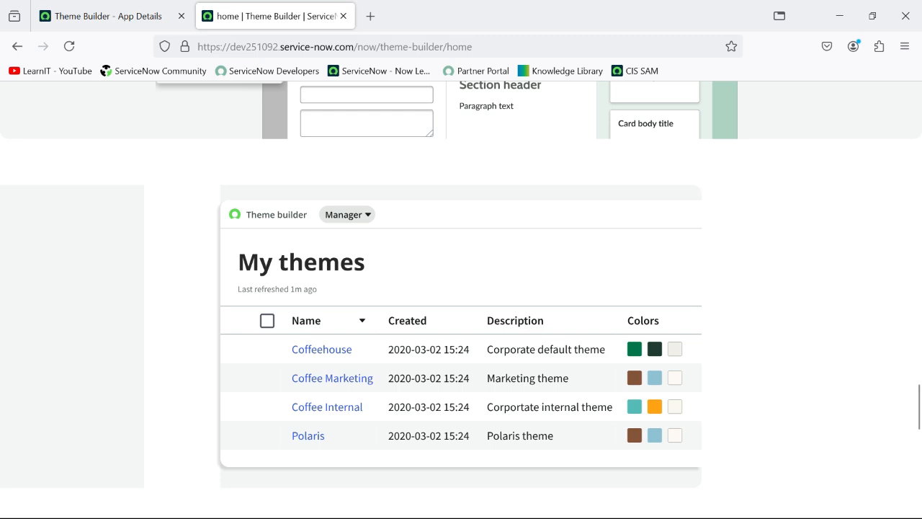
scroll(461, 299, "up", 15)
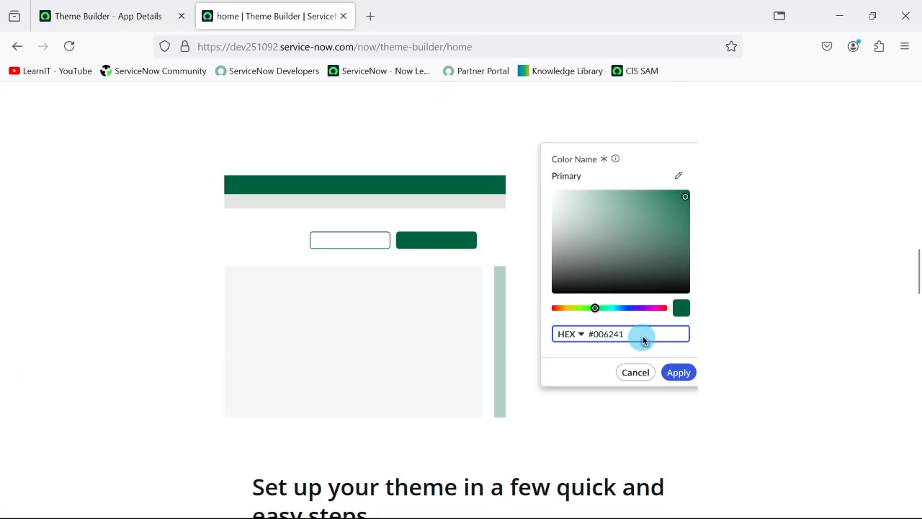
scroll(461, 299, "up", 3)
scroll(461, 300, "up", 2)
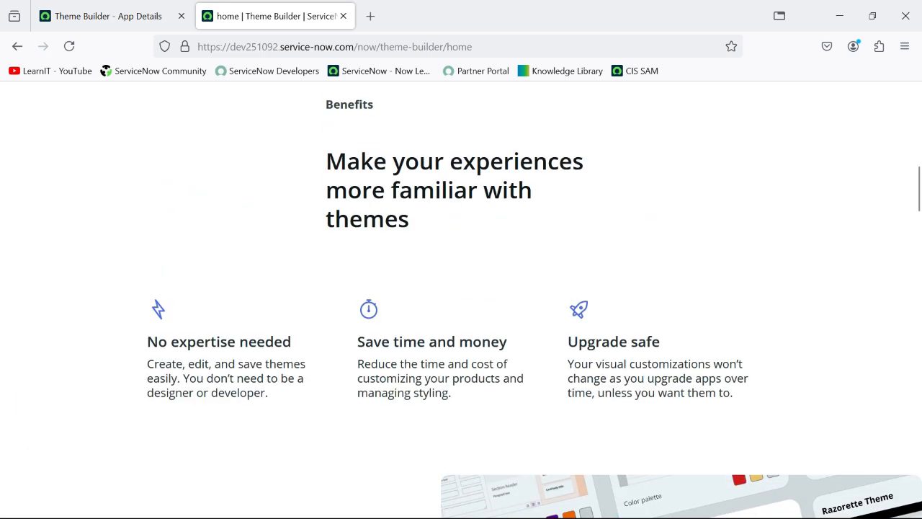
left_click_drag(373, 342, 507, 341)
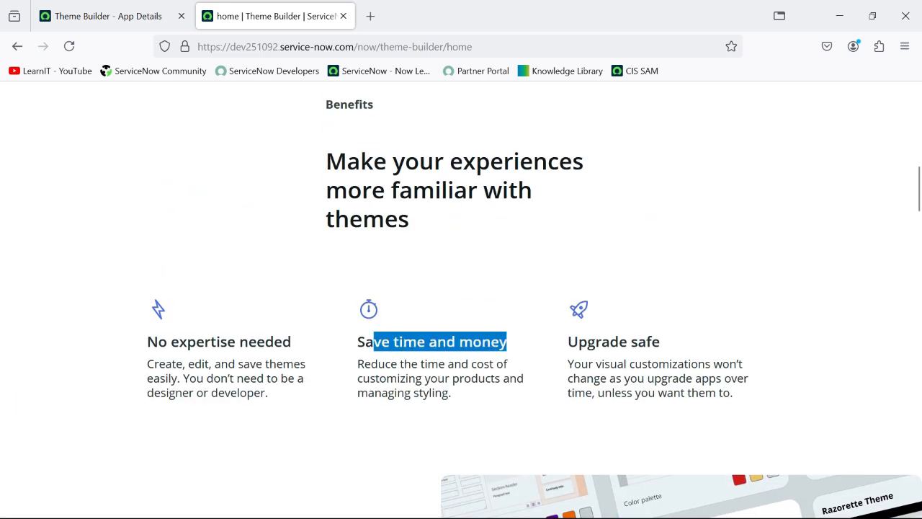
left_click_drag(568, 342, 660, 342)
scroll(660, 341, "up", 2)
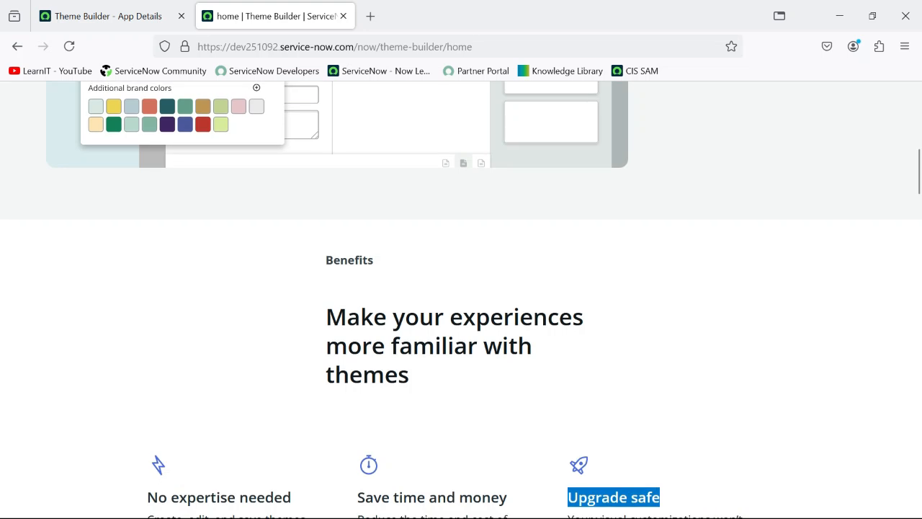
scroll(462, 299, "up", 3)
scroll(461, 299, "up", 3)
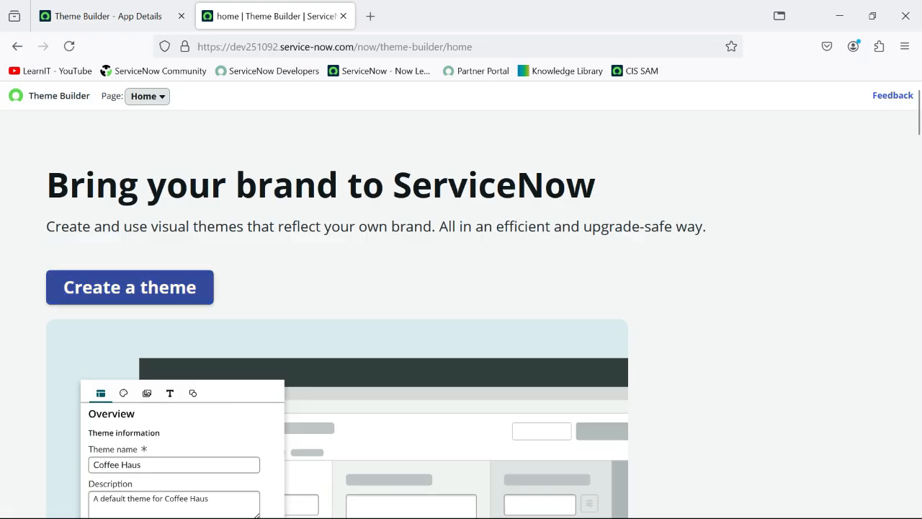
Step: Look at Theme Builder's Manager page and open the Editor page
left_click(147, 96)
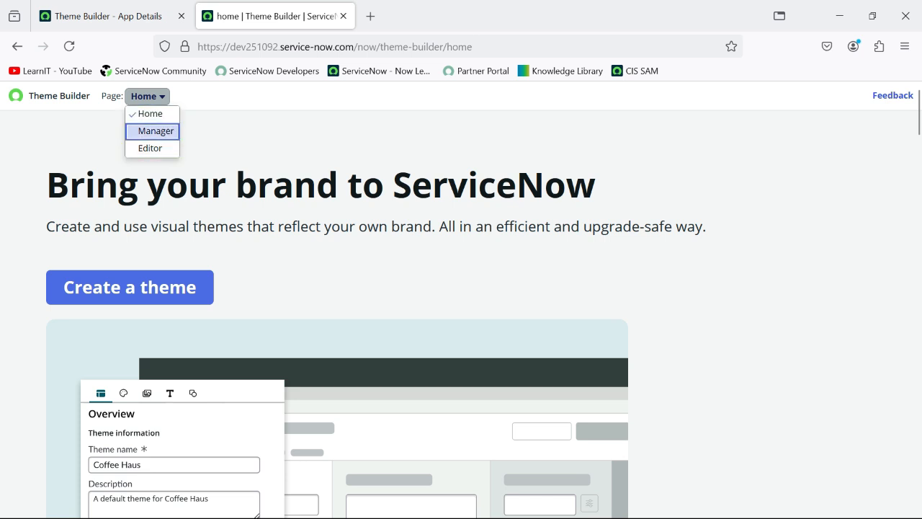
key("Return")
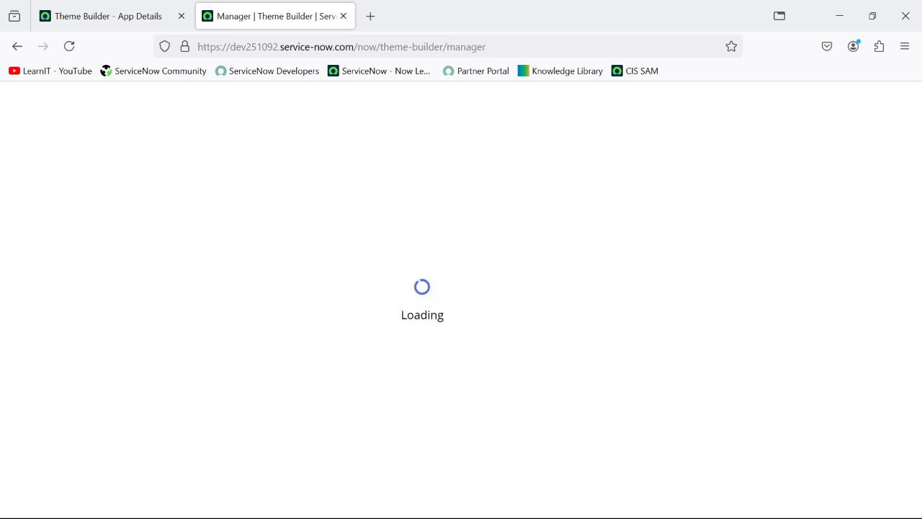
left_click(153, 97)
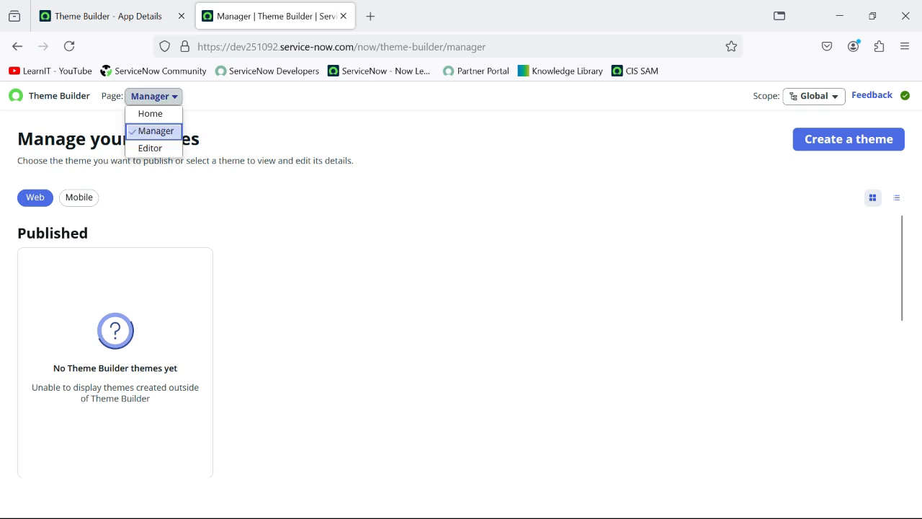
key("Down")
key("Return")
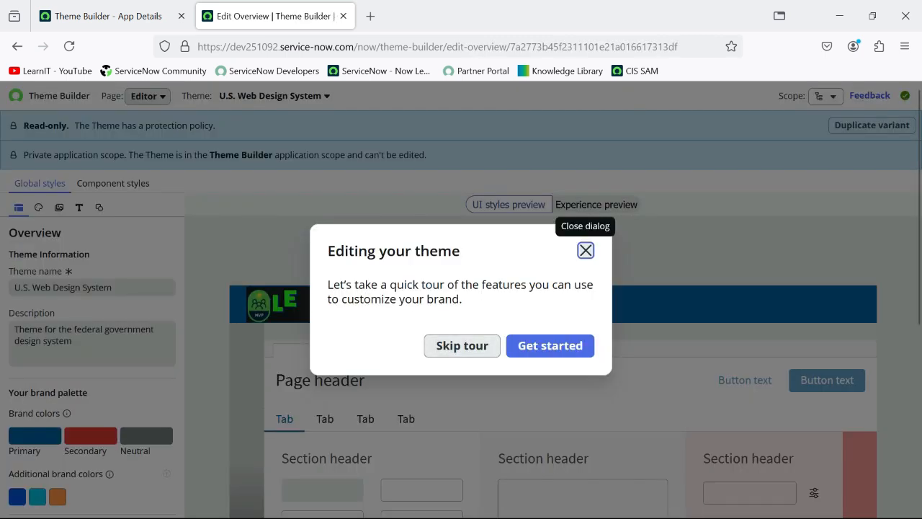
Step: Skip the editing tour and examine the U.S. Web Design System theme's overview settings and UI styles preview
left_click(462, 346)
scroll(462, 345, "down", 5)
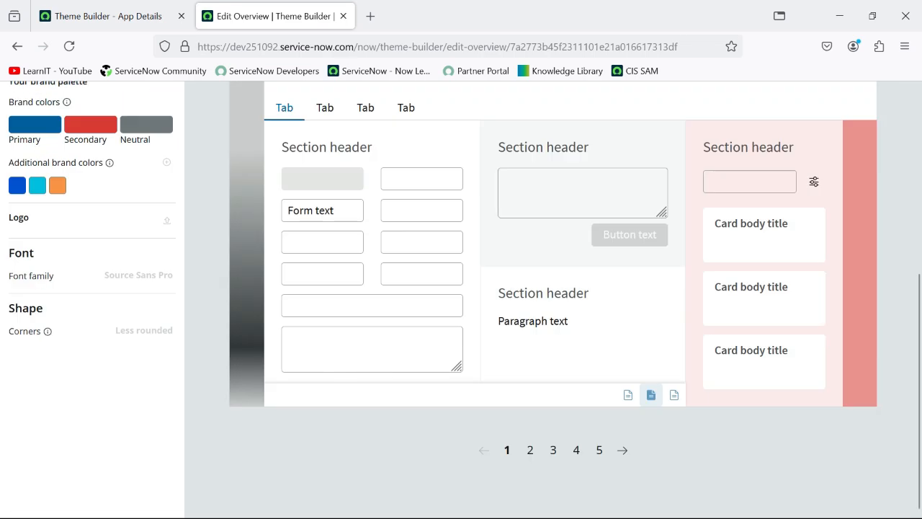
scroll(462, 346, "up", 5)
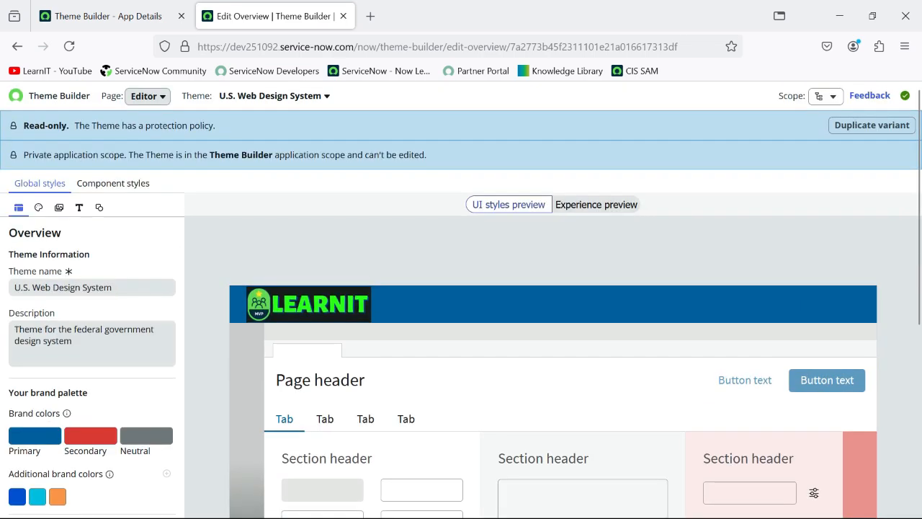
scroll(461, 346, "down", 4)
scroll(461, 345, "up", 4)
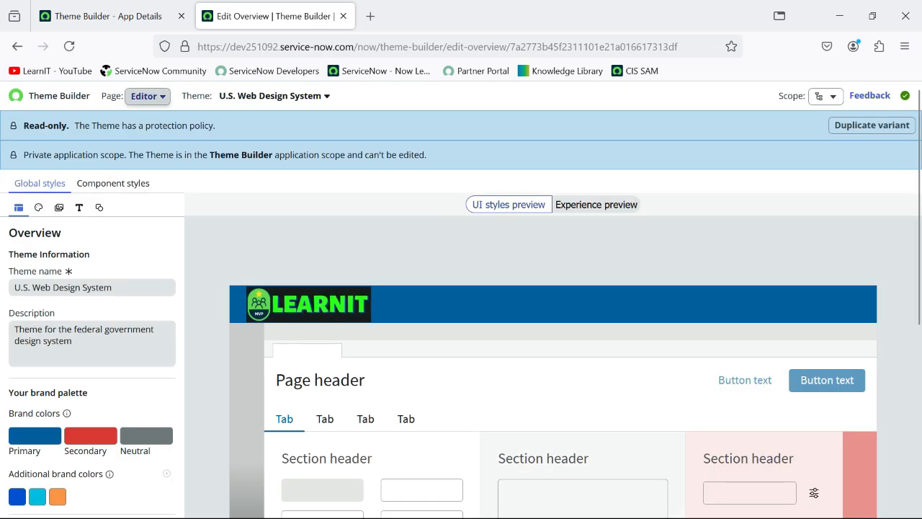
Step: Revisit the Manager page, return to Theme Builder's Home page and review its section on making experiences more familiar with themes
left_click(147, 96)
left_click(154, 130)
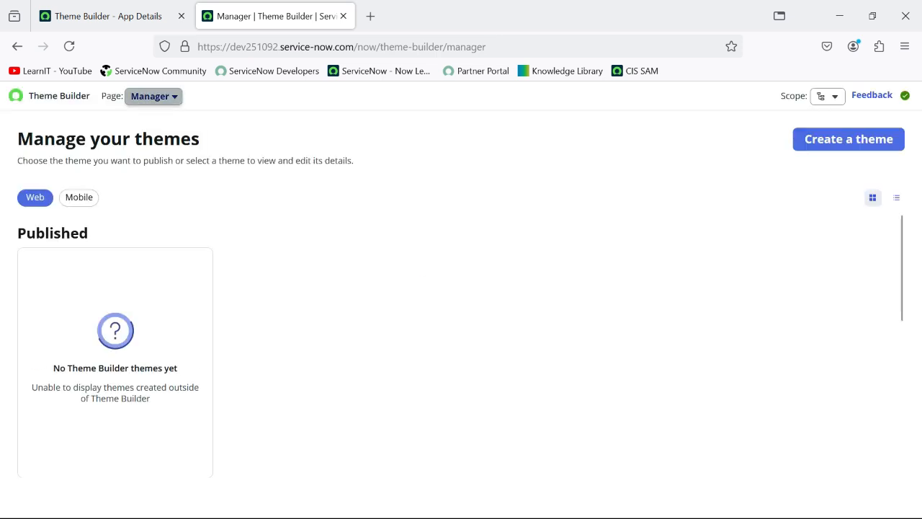
left_click(154, 96)
left_click(150, 113)
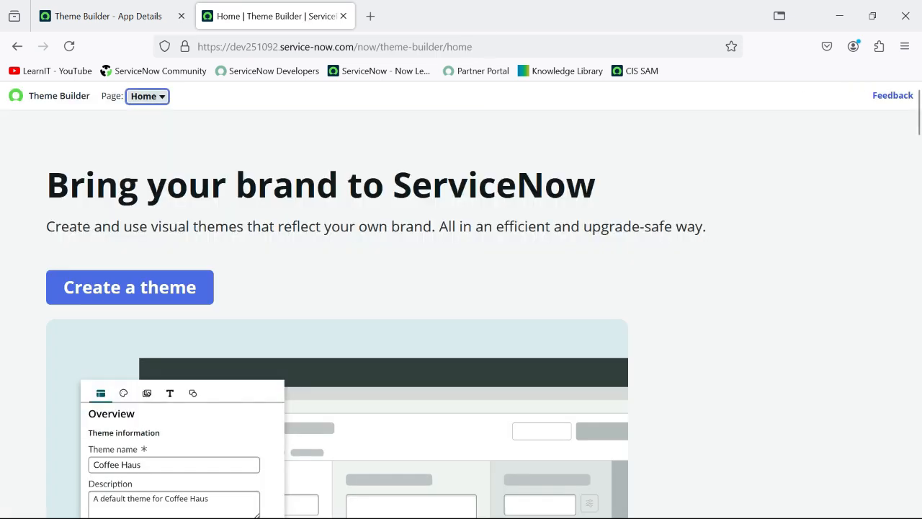
scroll(461, 299, "down", 10)
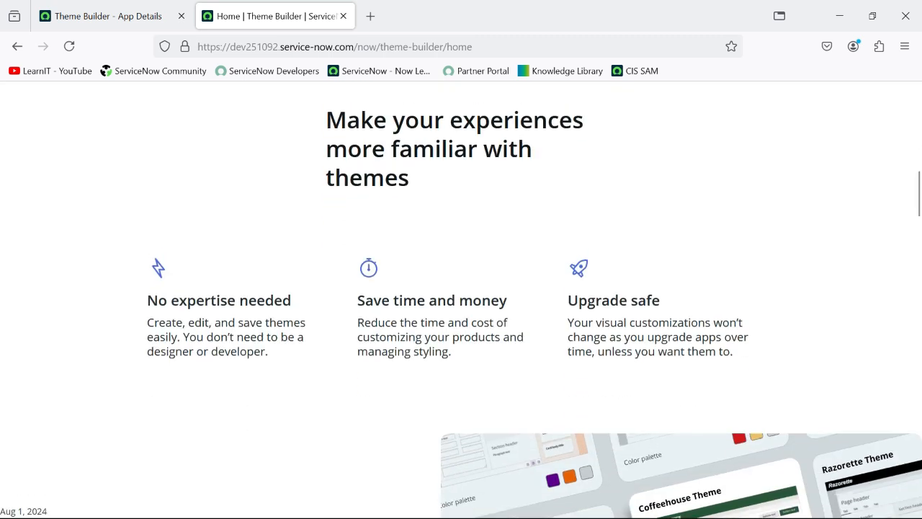
scroll(461, 300, "up", 10)
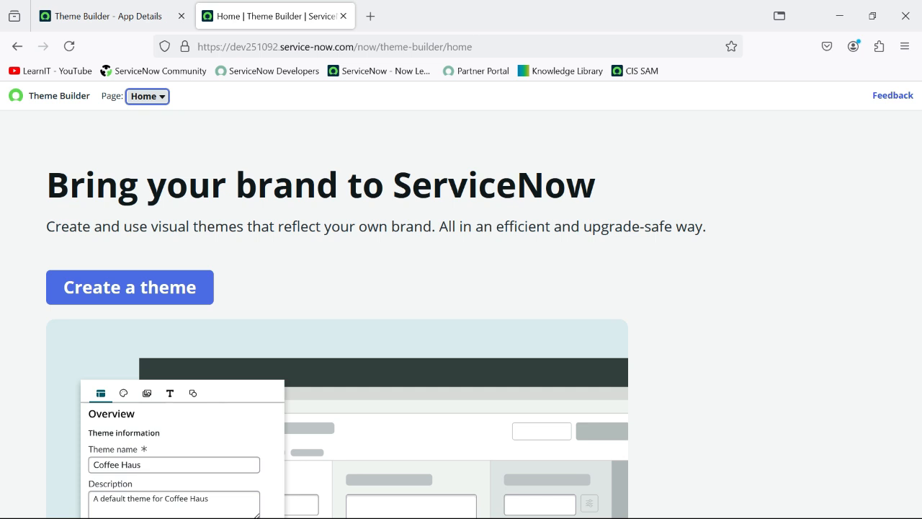
scroll(461, 299, "down", 4)
scroll(461, 299, "up", 5)
Step: View the ServiceNow instance's landing page in the other browser tab and return to Theme Builder
left_click(108, 16)
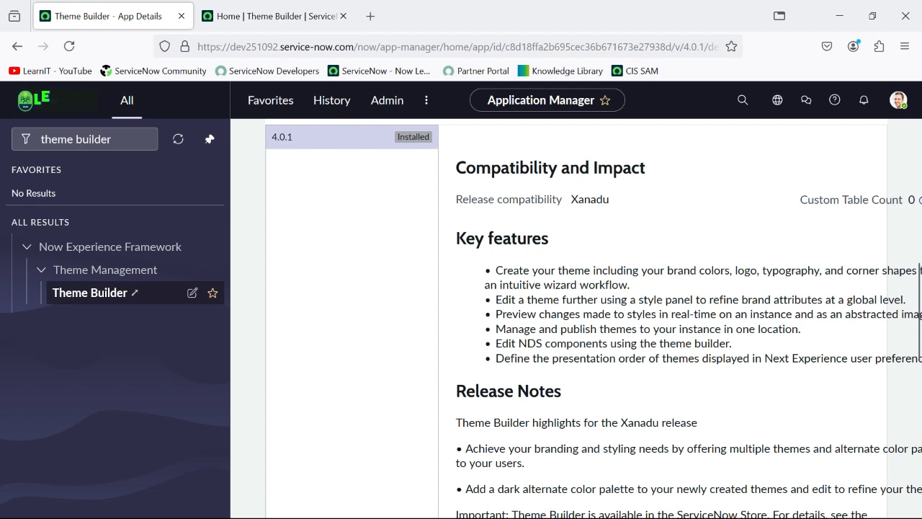
left_click(56, 101)
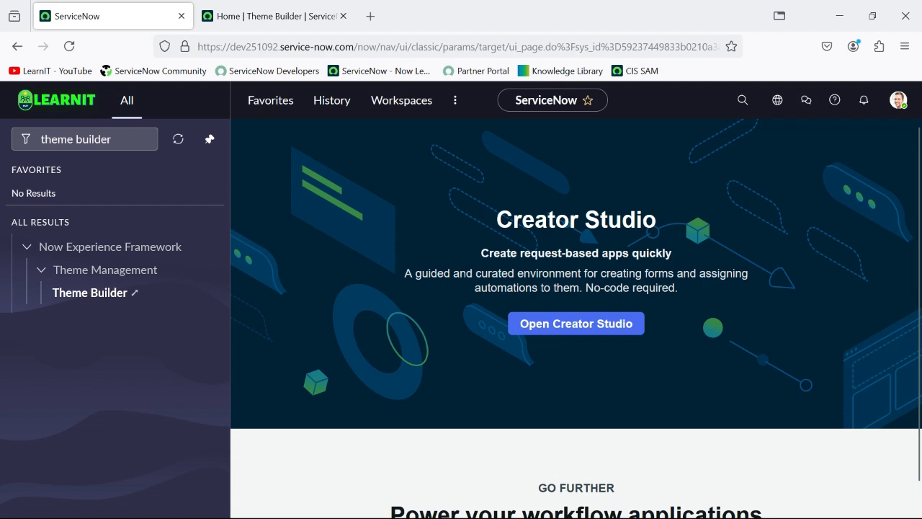
left_click(274, 16)
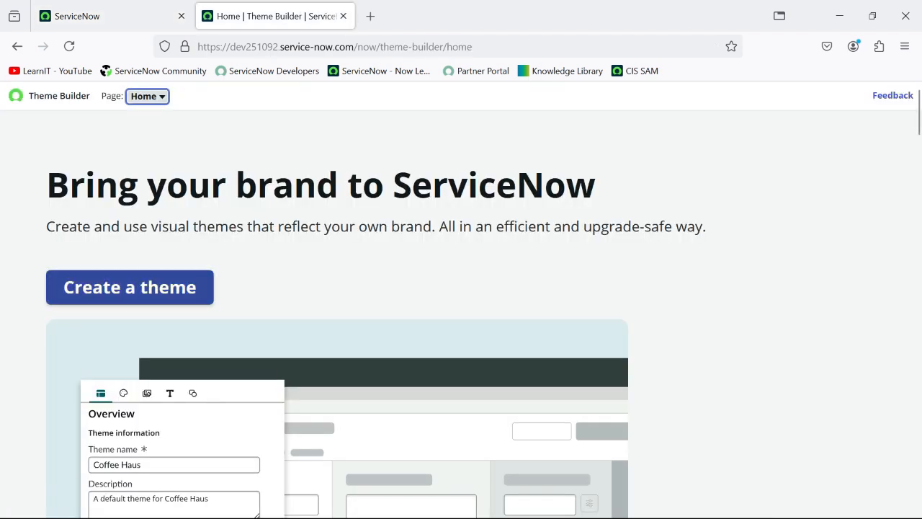
Step: Start creating a theme, read the required logo assets and brand color palette, and continue to the naming step
left_click(129, 287)
scroll(461, 306, "down", 1)
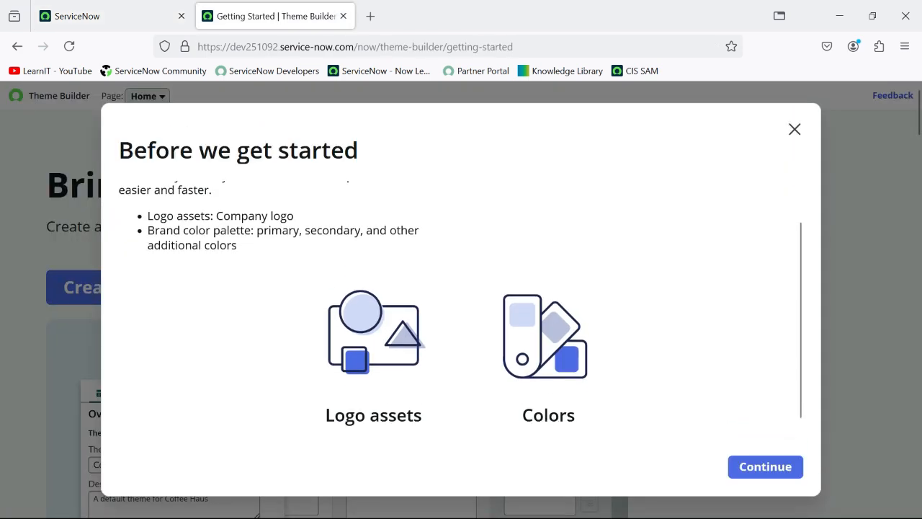
scroll(460, 305, "up", 1)
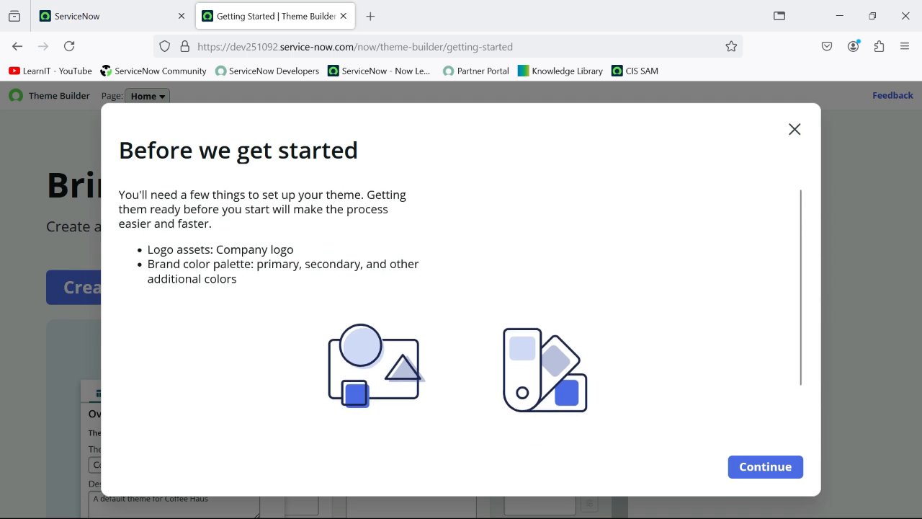
left_click_drag(142, 195, 383, 195)
left_click(383, 196)
left_click_drag(160, 265, 402, 264)
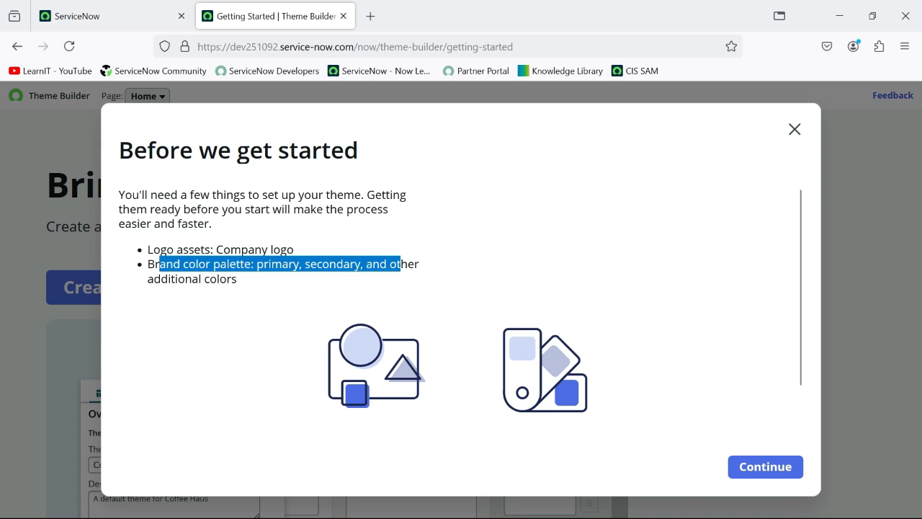
left_click_drag(224, 250, 294, 250)
left_click_drag(147, 265, 282, 264)
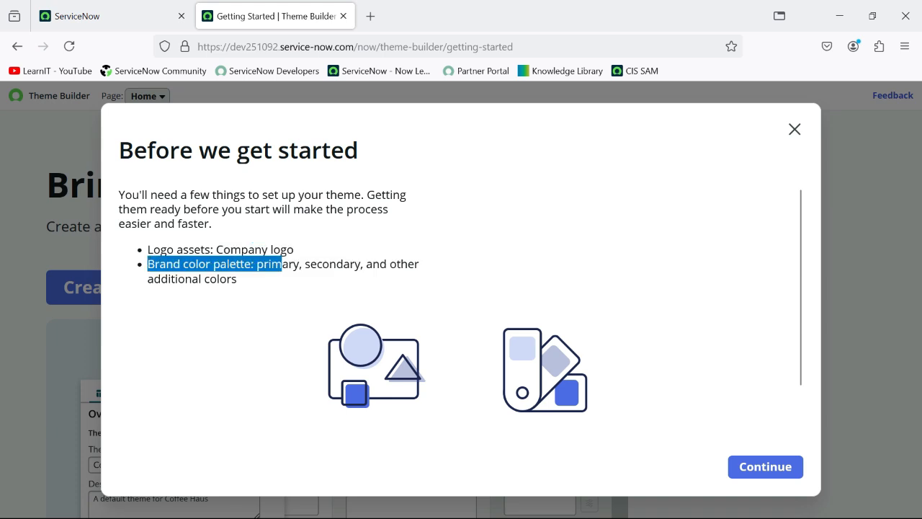
left_click(283, 265)
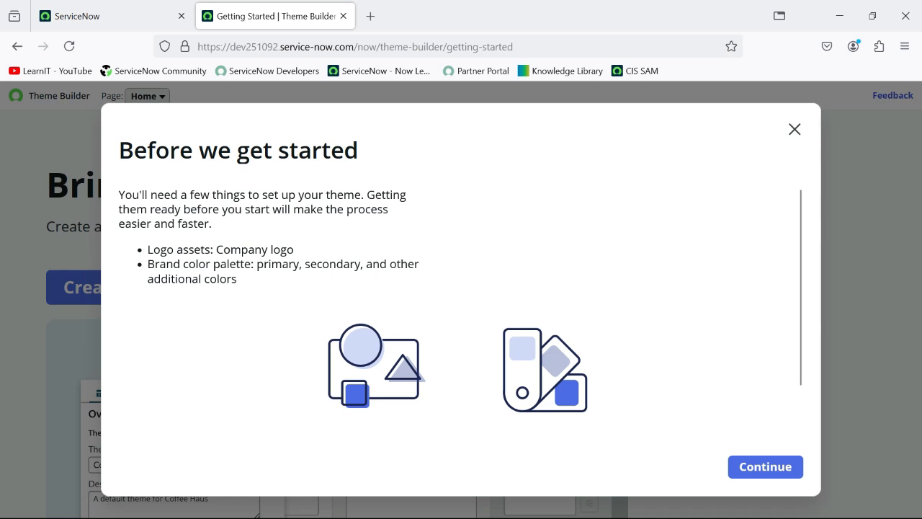
left_click_drag(257, 265, 237, 280)
left_click(241, 281)
scroll(461, 307, "down", 1)
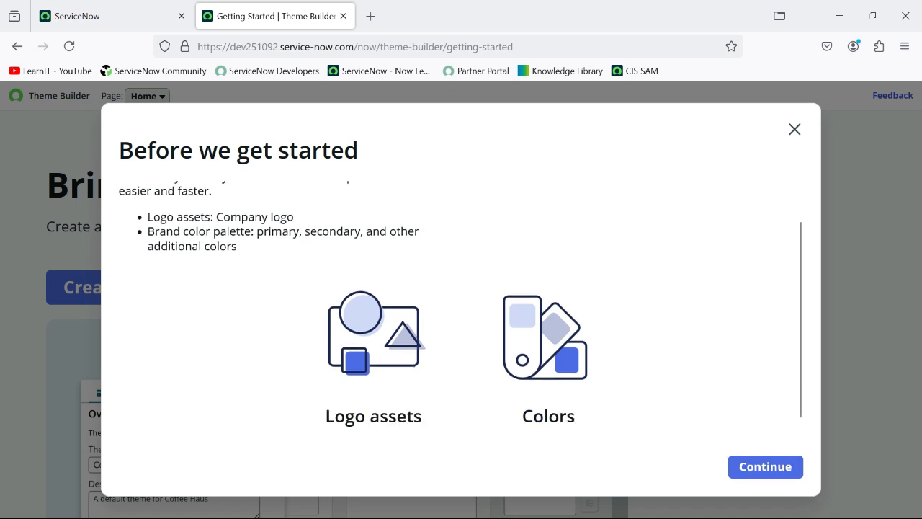
left_click(765, 467)
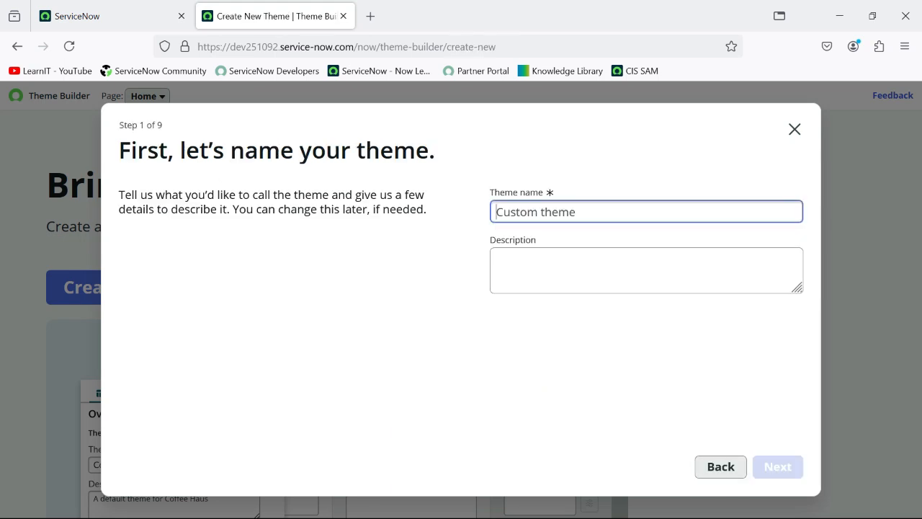
Step: Name the theme "LearnIT Theme Creation", leave the description empty and proceed to the primary color step
type("Le")
type("rnI")
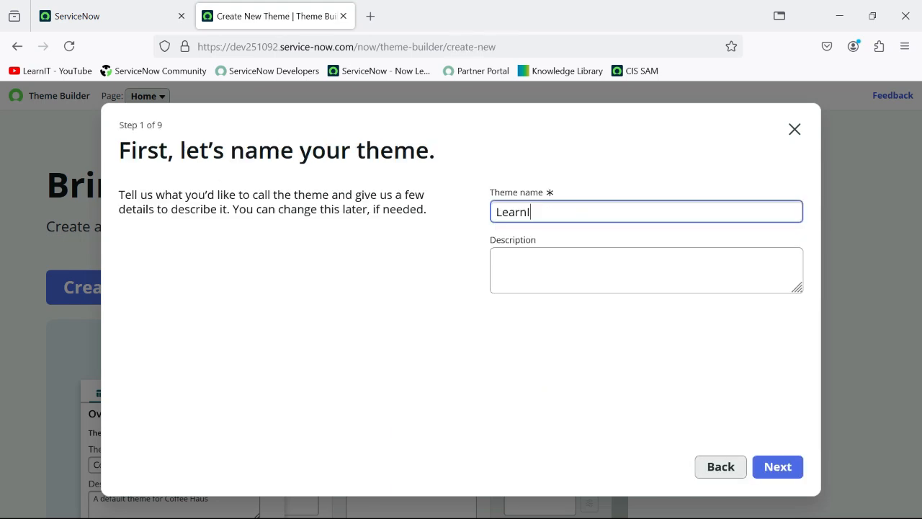
type("T")
key("BackSpace")
type("T Theme Creation")
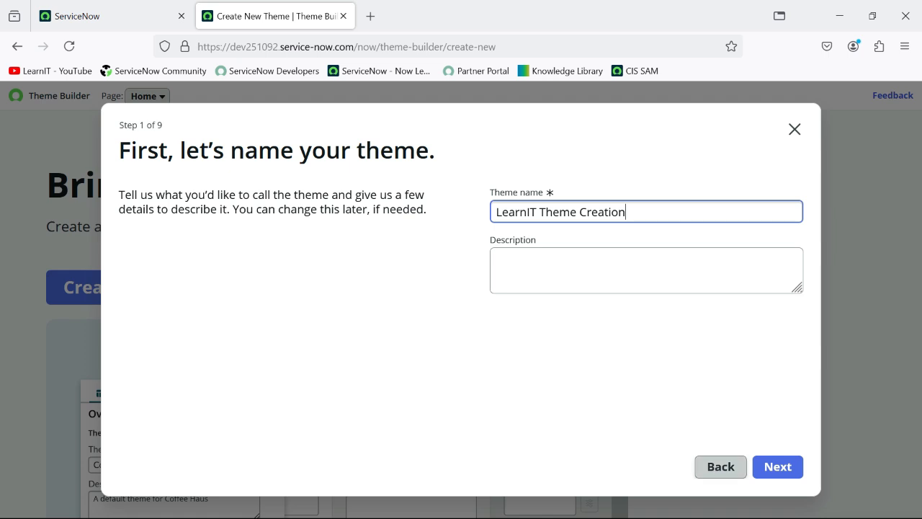
left_click(777, 467)
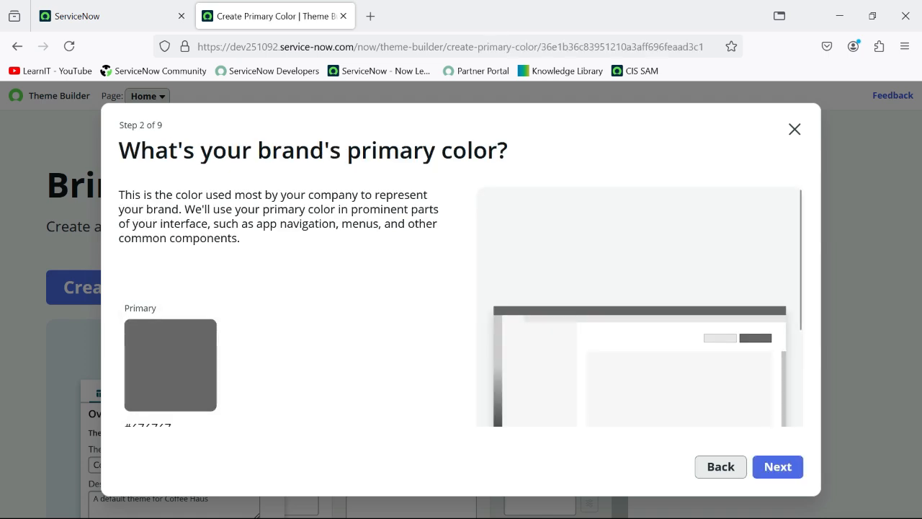
Step: Examine the primary color step's explanation, swatch and interface preview, glancing at the ServiceNow tab for reference
scroll(461, 303, "down", 2)
scroll(461, 303, "up", 2)
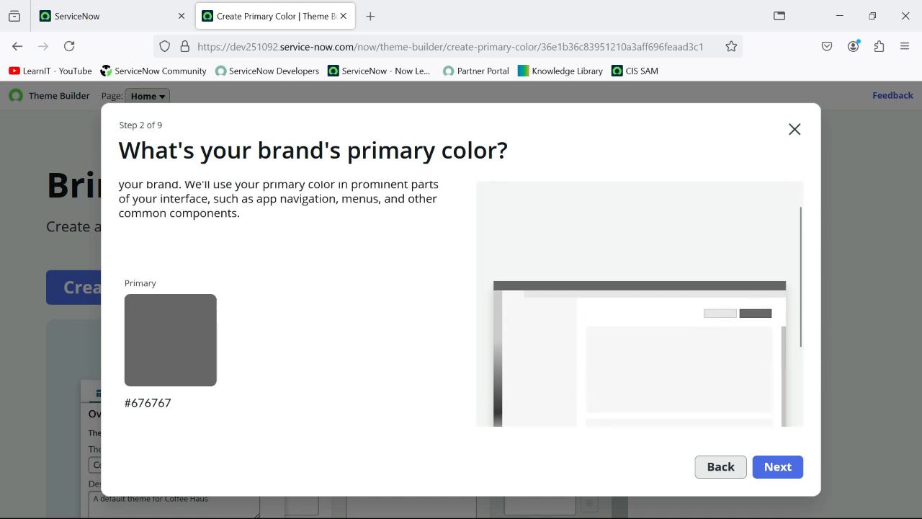
scroll(461, 303, "down", 2)
left_click(108, 16)
left_click(274, 16)
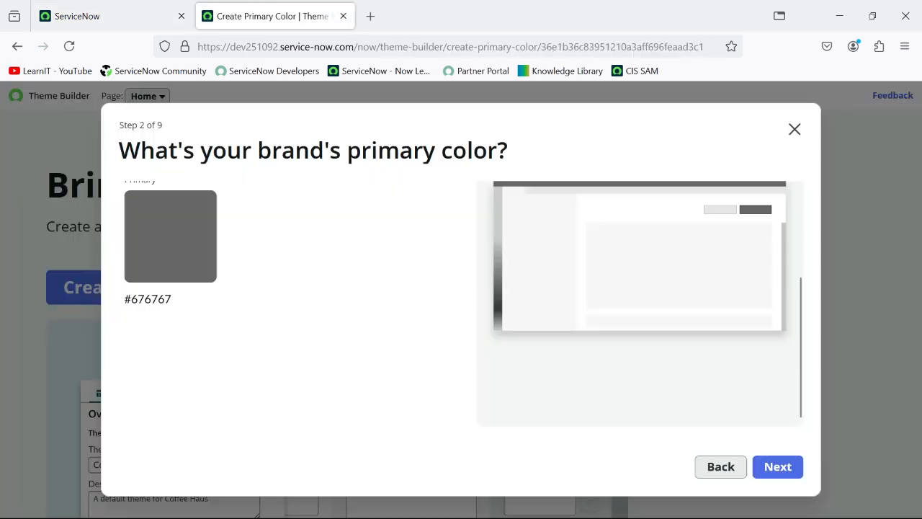
scroll(461, 302, "up", 2)
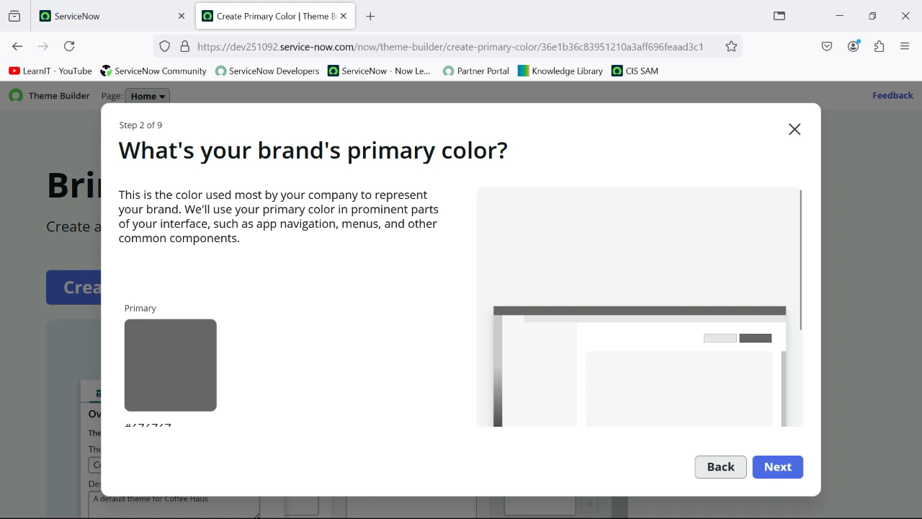
scroll(461, 302, "down", 2)
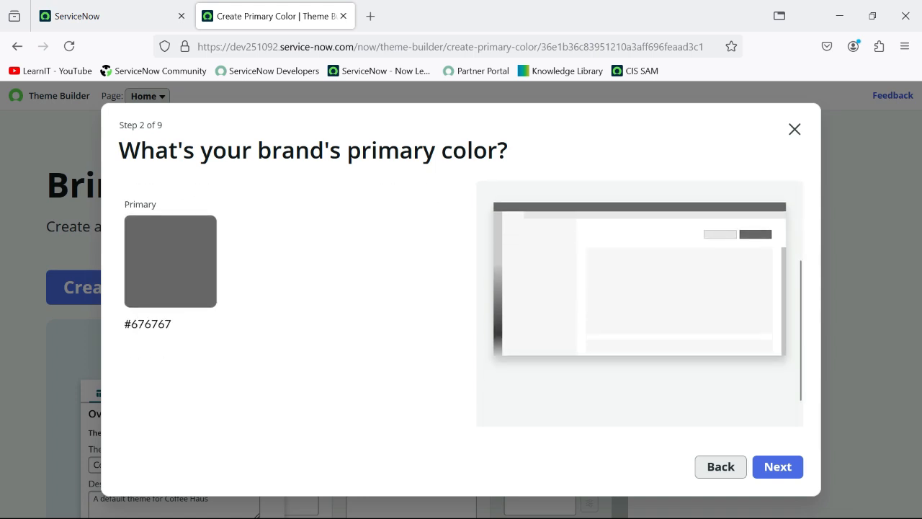
Step: Set the brand's primary color to turquoise #26E3CA, apply it and proceed to the secondary color step
left_click(170, 262)
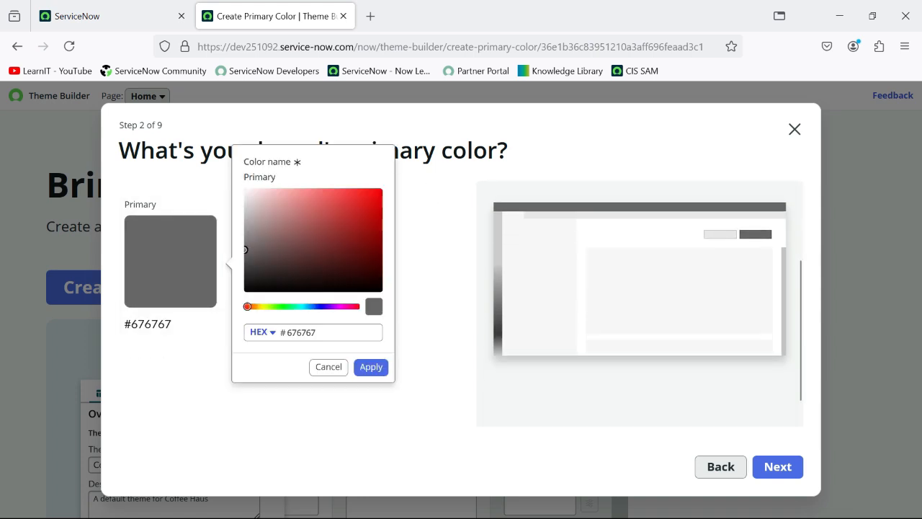
left_click_drag(247, 306, 314, 306)
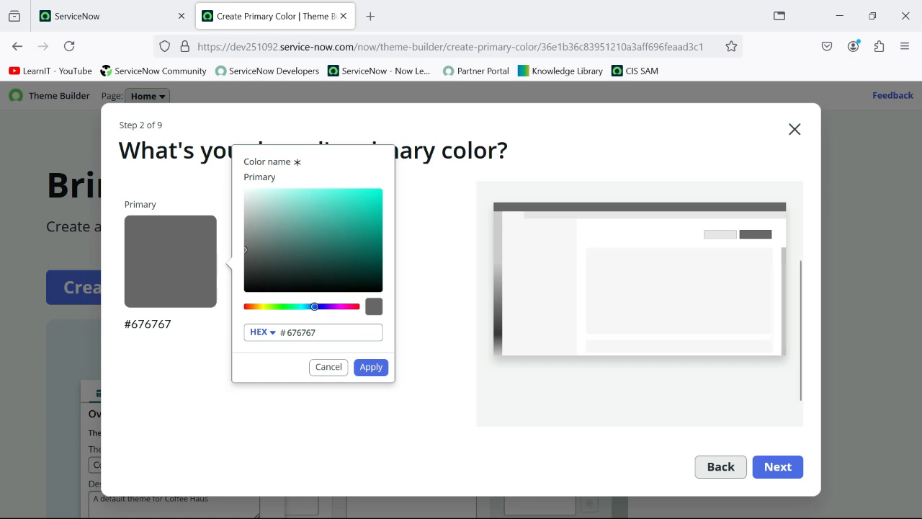
left_click(359, 199)
left_click(371, 367)
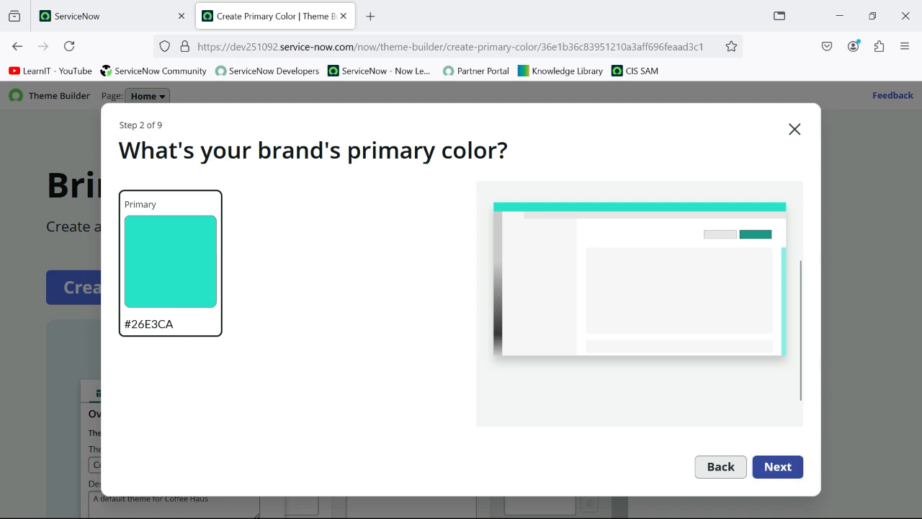
left_click(777, 466)
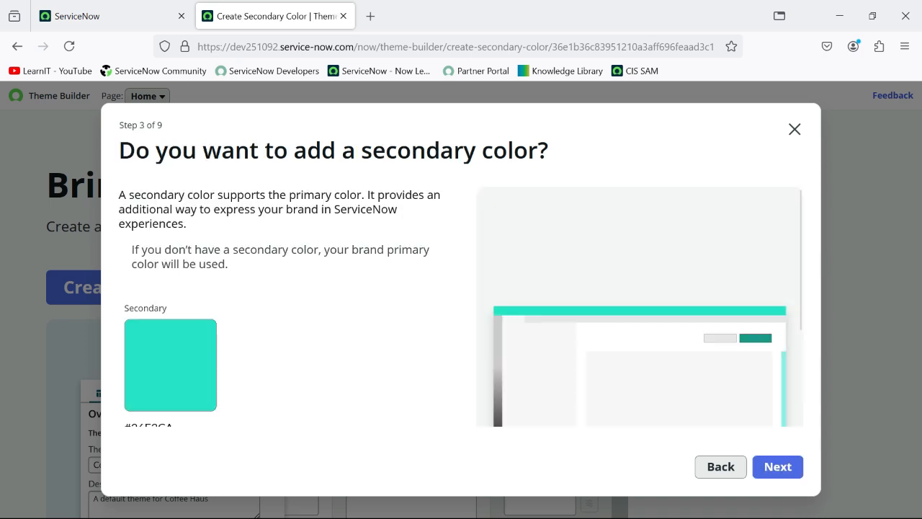
Step: Set the brand's secondary color to dark teal #208275, apply it and proceed to the neutral color step
scroll(461, 302, "down", 2)
scroll(461, 303, "up", 1)
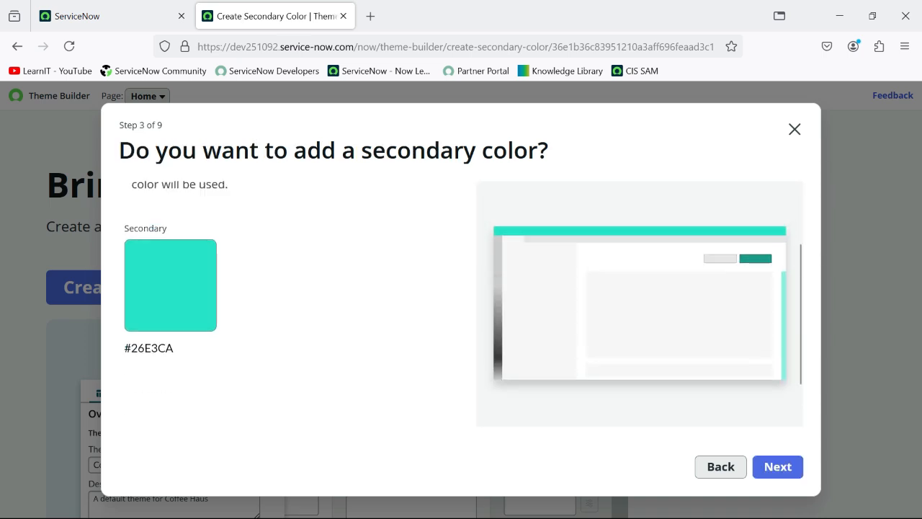
scroll(461, 303, "up", 1)
scroll(461, 302, "up", 1)
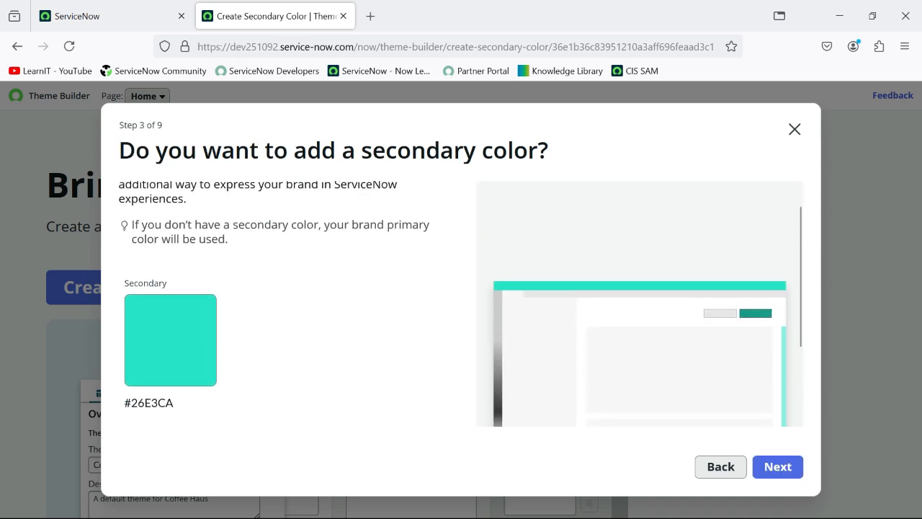
left_click(170, 340)
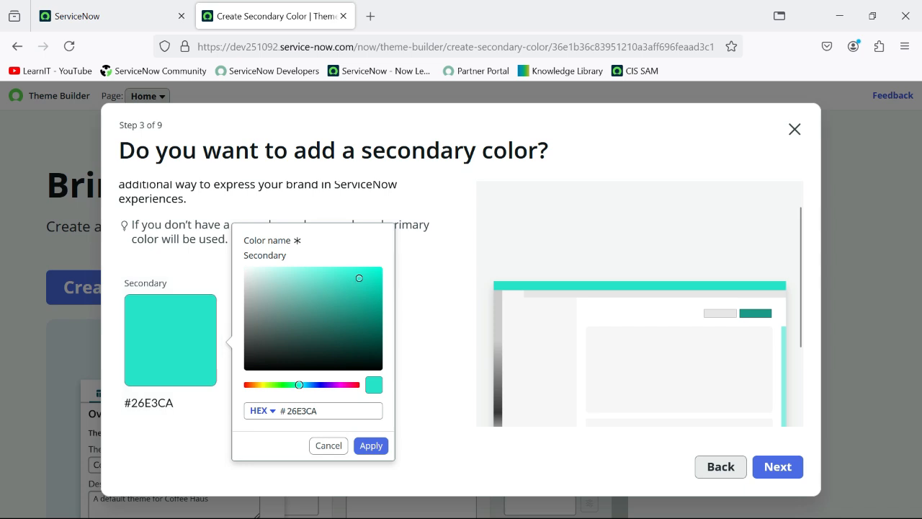
left_click_drag(359, 278, 360, 332)
left_click(371, 445)
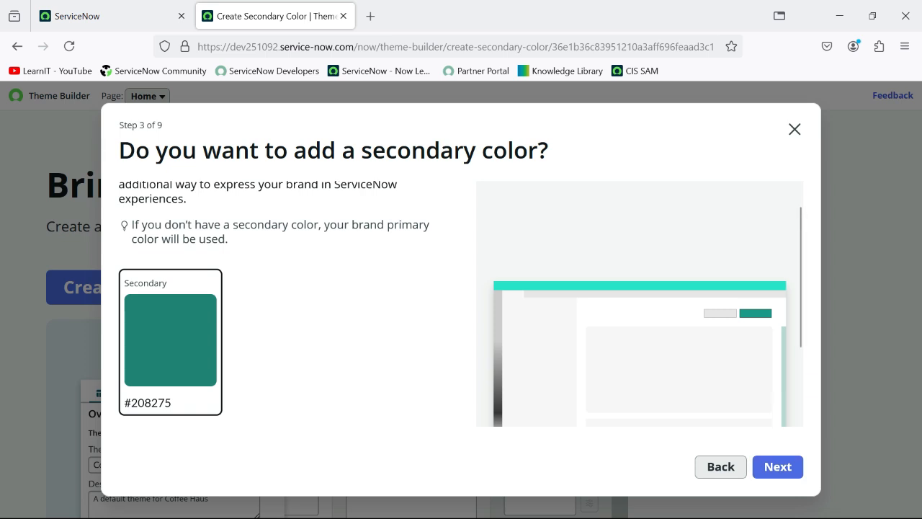
left_click(778, 467)
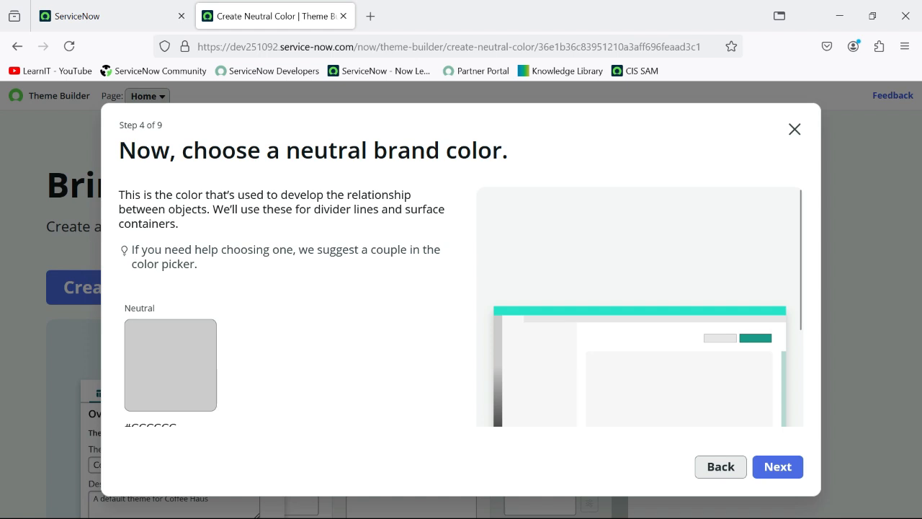
Step: Set the neutral brand color to red #E55252, apply it and proceed to the additional colors step
scroll(171, 340, "down", 2)
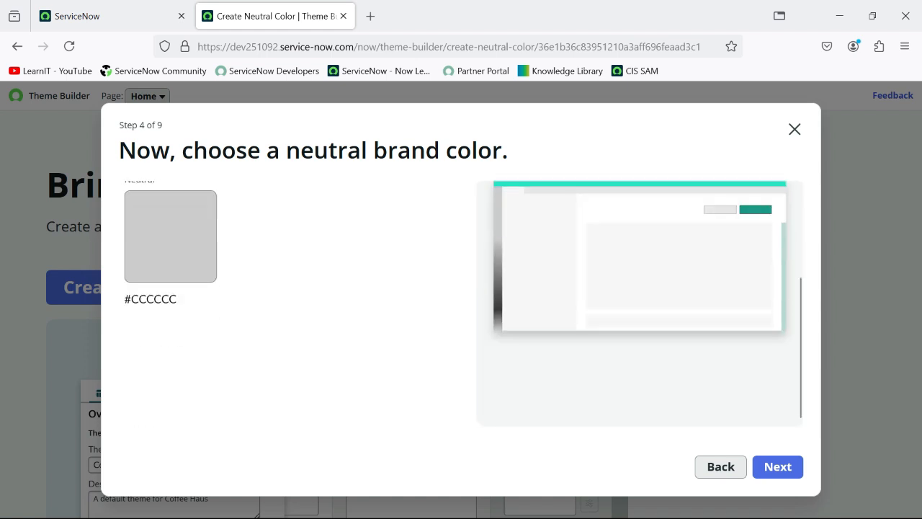
scroll(170, 340, "up", 1)
left_click(171, 340)
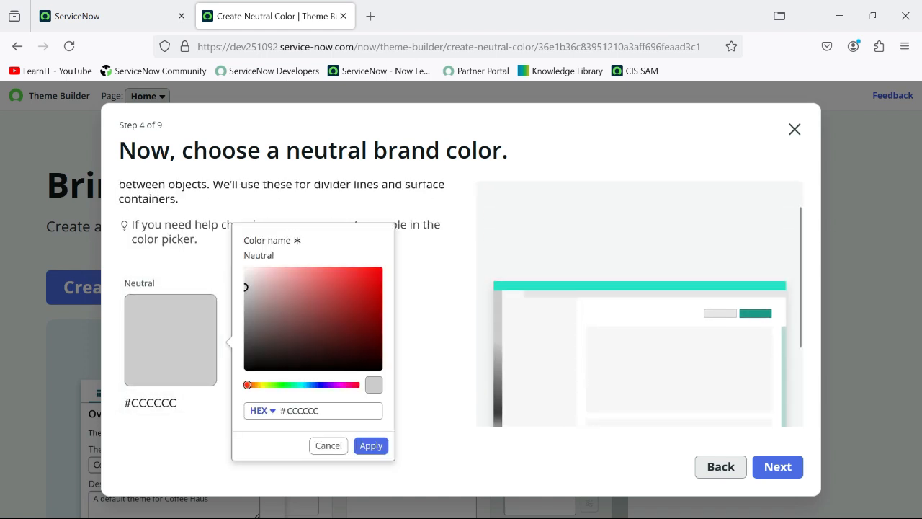
left_click(350, 317)
mouse_move(351, 317)
left_mouse_down()
mouse_move(329, 266)
mouse_move(332, 276)
left_mouse_up()
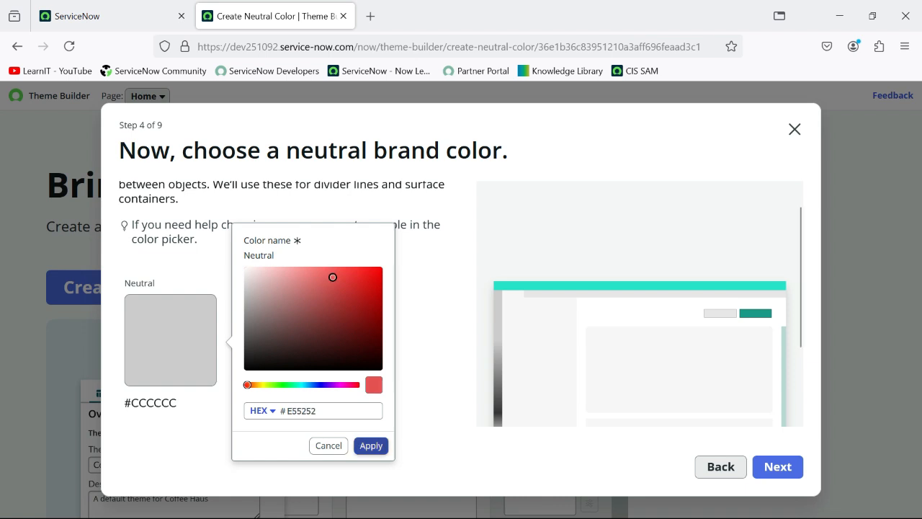
left_click(371, 445)
left_click(778, 466)
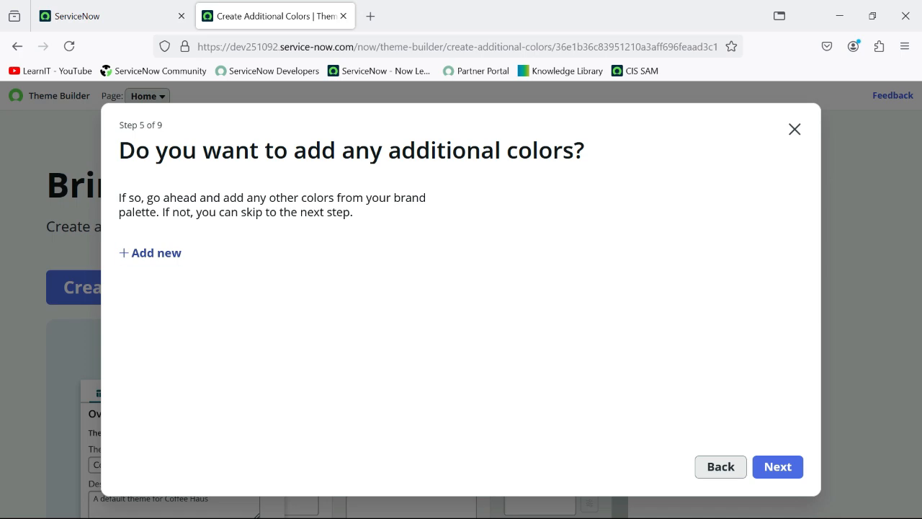
Step: Skip the additional colors and continue past the company logo step without uploading a file
left_click(778, 466)
scroll(461, 306, "down", 3)
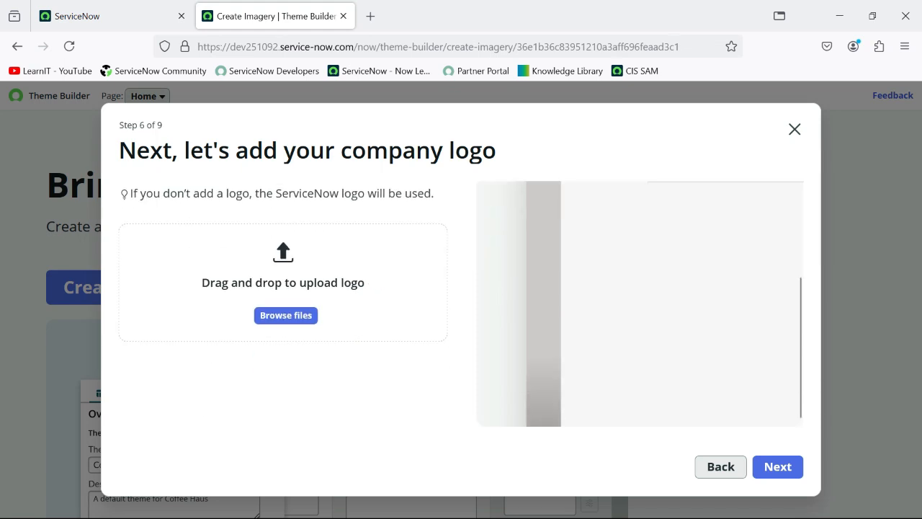
scroll(461, 306, "up", 3)
scroll(461, 306, "down", 3)
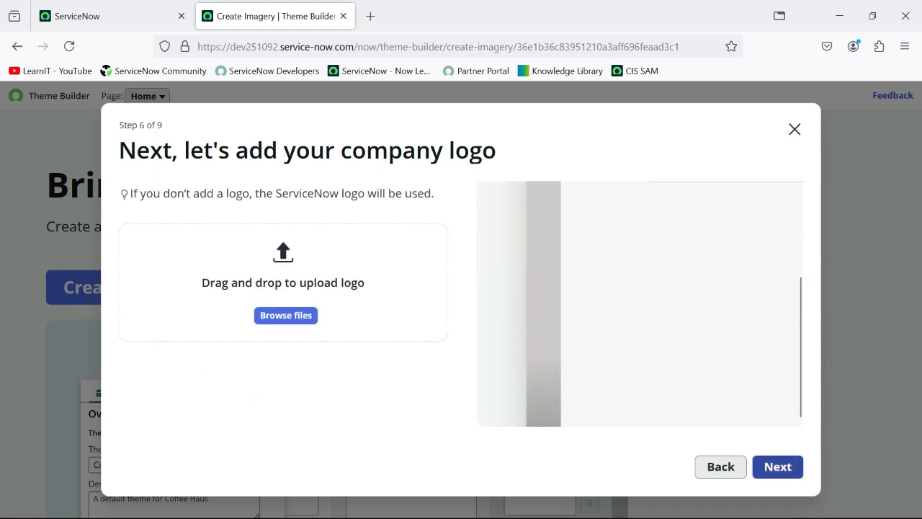
left_click(777, 467)
Step: Compare the text previews of the Cabin, Lato, Open Sans and Source Sans Pro fonts
scroll(282, 310, "down", 3)
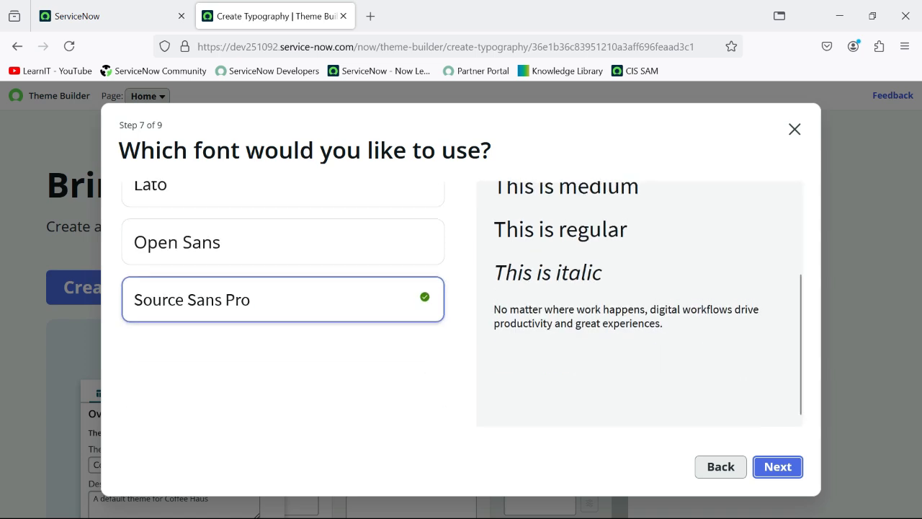
scroll(282, 310, "up", 3)
scroll(283, 309, "down", 3)
scroll(283, 310, "up", 2)
scroll(282, 321, "up", 2)
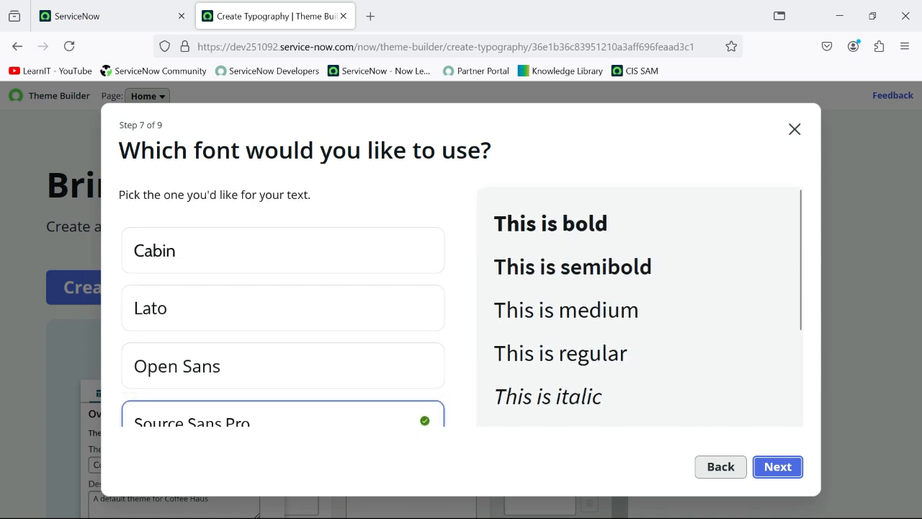
left_click(283, 252)
left_click(282, 308)
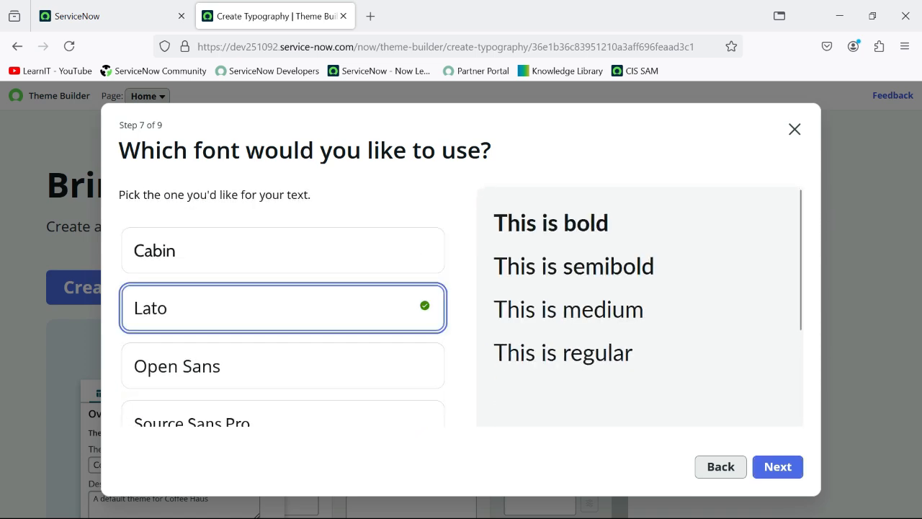
left_click(282, 366)
scroll(282, 361, "down", 3)
left_click(283, 295)
scroll(283, 303, "up", 3)
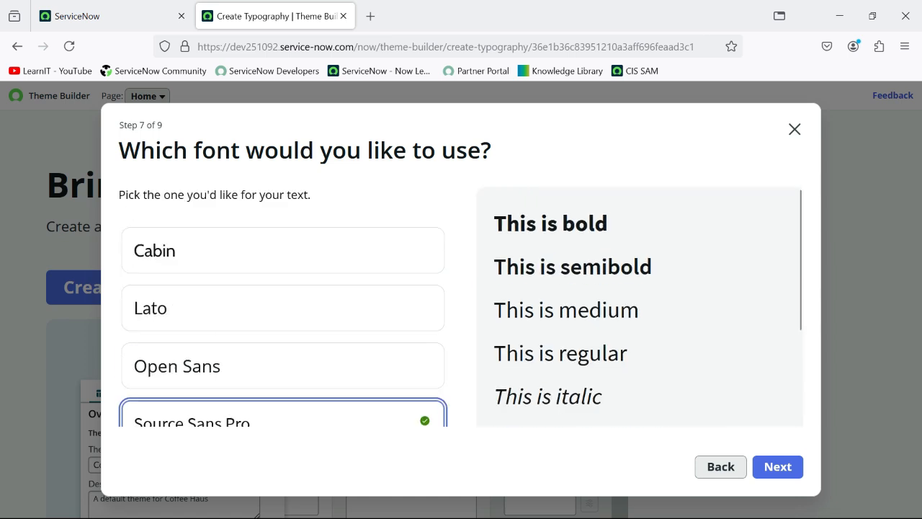
left_click(283, 366)
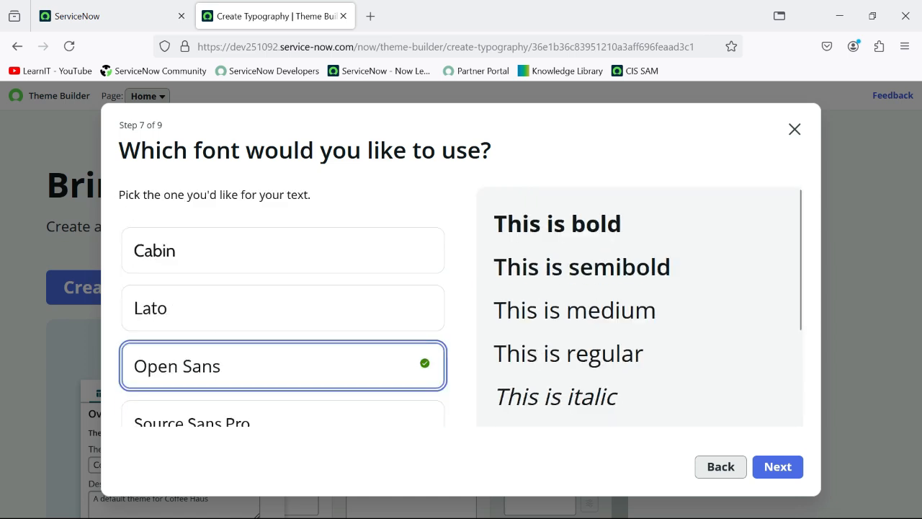
left_click(283, 309)
left_click(282, 251)
scroll(283, 303, "down", 3)
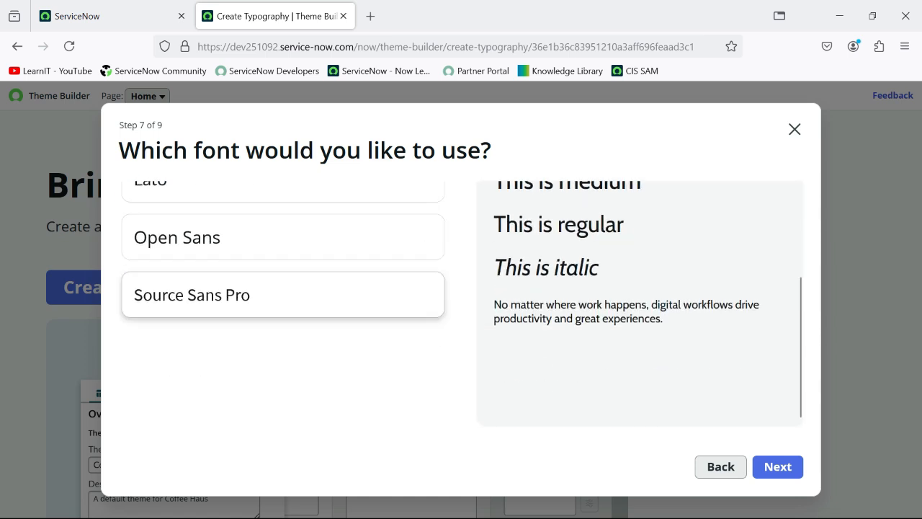
left_click(282, 294)
scroll(283, 303, "up", 3)
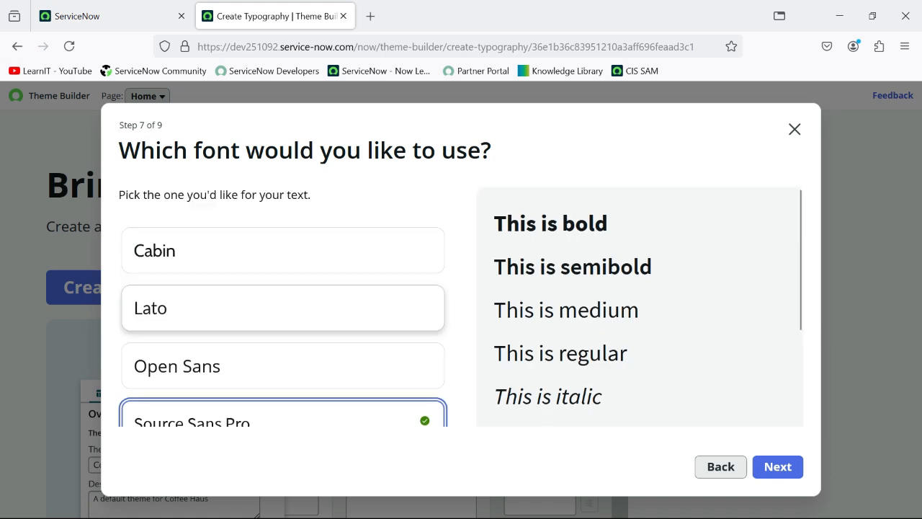
scroll(283, 302, "down", 3)
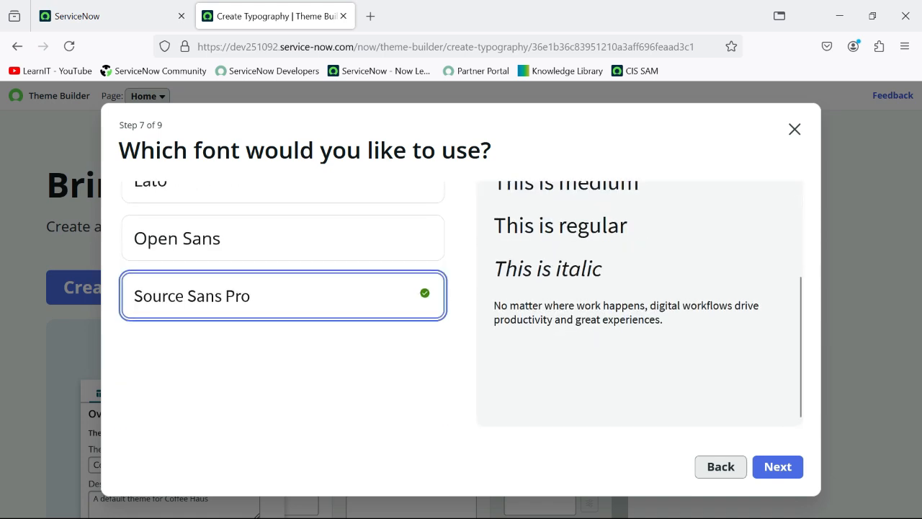
scroll(460, 303, "up", 3)
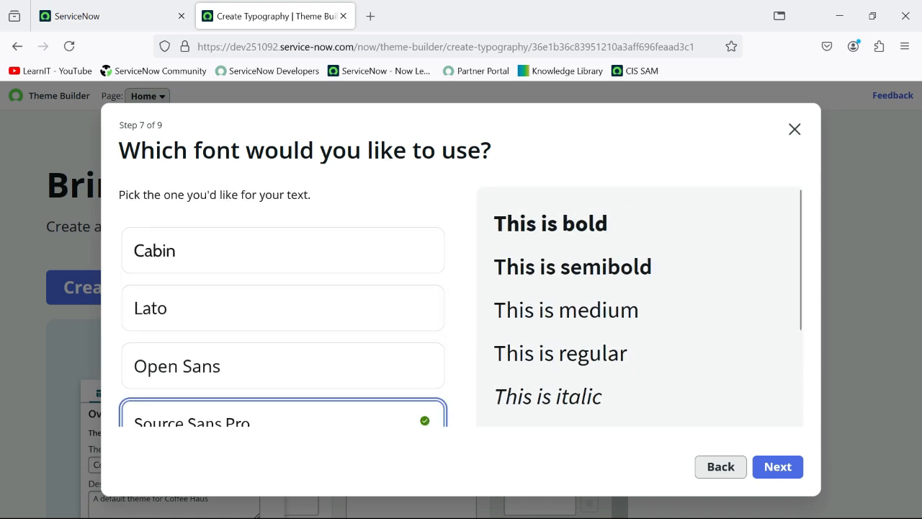
Step: Choose Cabin as the theme's font and proceed to the corner shape step
left_click(283, 250)
left_click(282, 307)
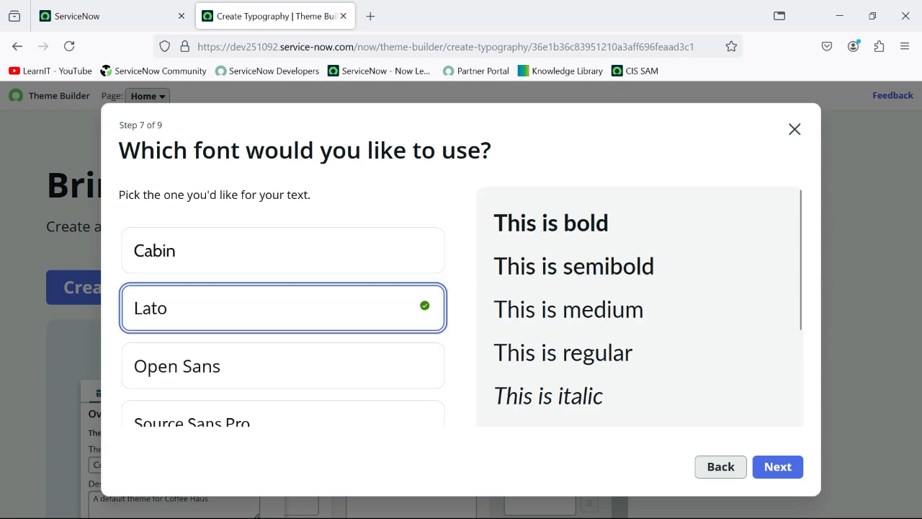
left_click(282, 365)
left_click(283, 308)
left_click(282, 250)
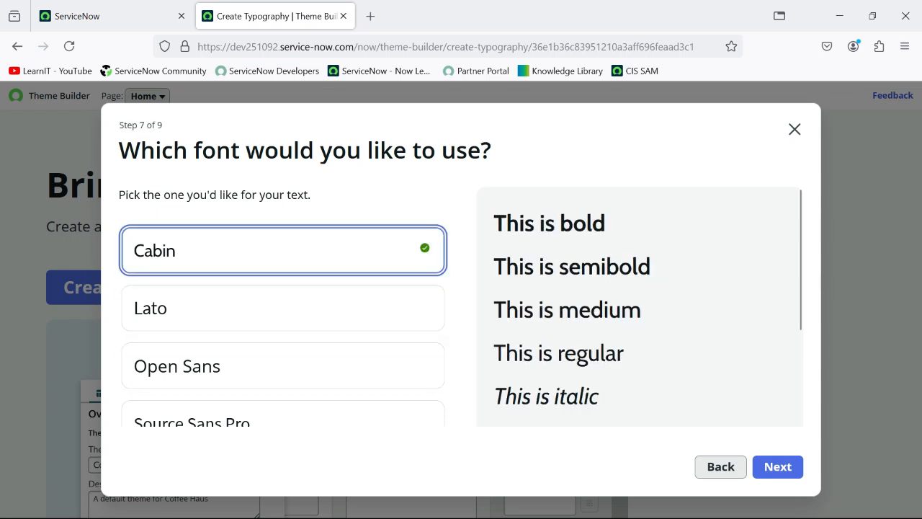
left_click(777, 467)
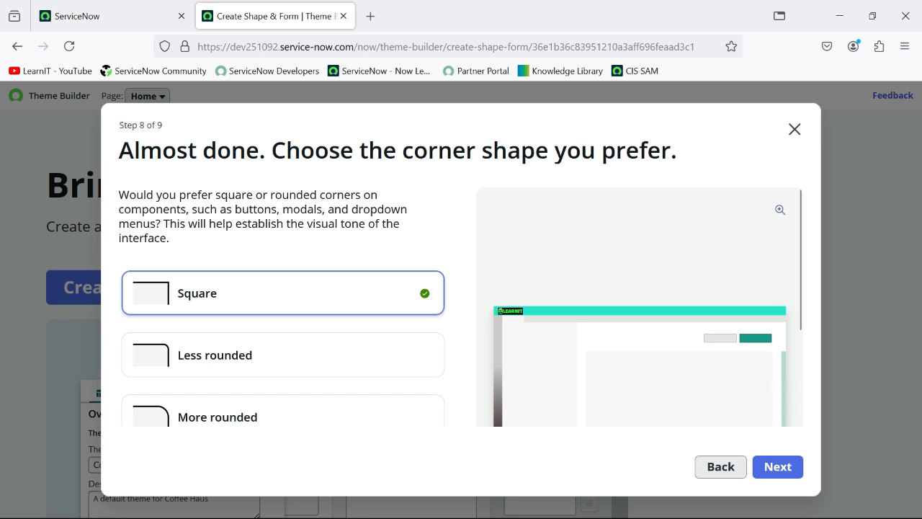
Step: Examine the corner shape options and compare the Square, Less rounded and More rounded styles in the interface preview
scroll(461, 306, "down", 2)
scroll(461, 306, "up", 2)
scroll(283, 310, "down", 2)
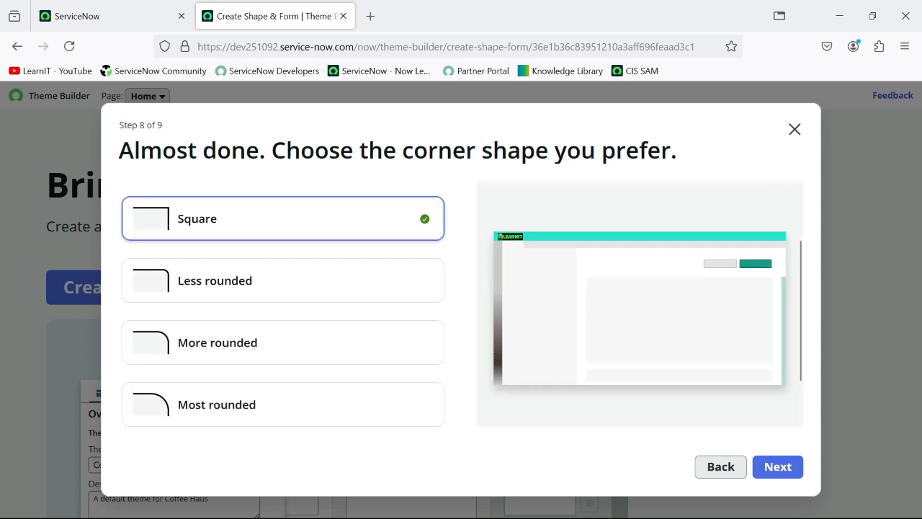
scroll(461, 302, "down", 1)
scroll(461, 303, "up", 2)
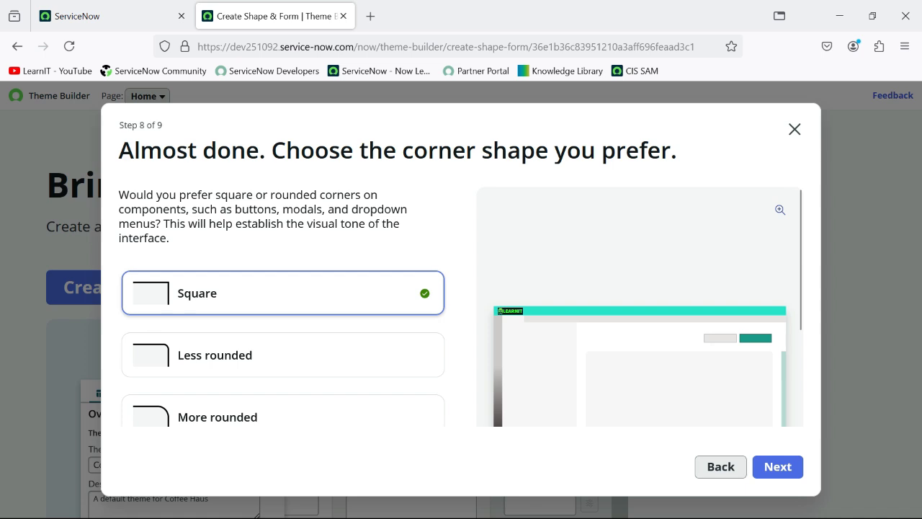
scroll(461, 302, "down", 1)
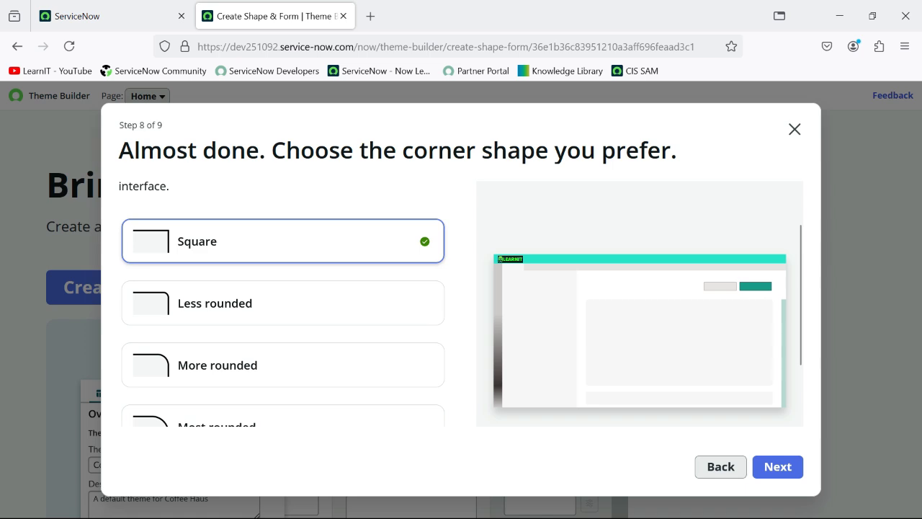
left_click(282, 303)
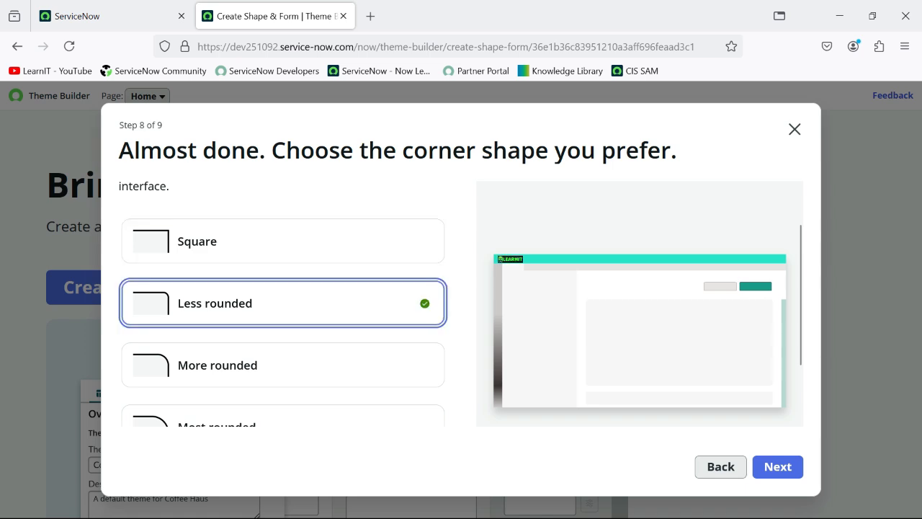
left_click(282, 241)
left_click(282, 304)
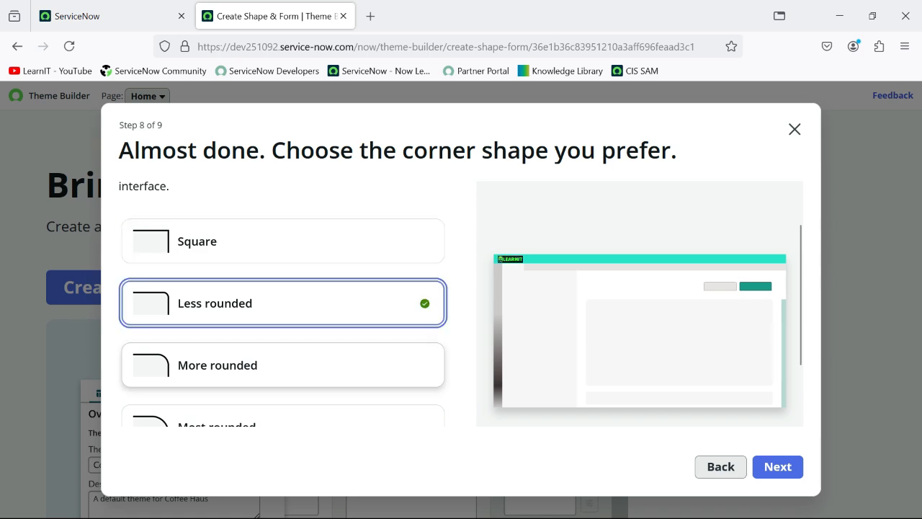
left_click(283, 365)
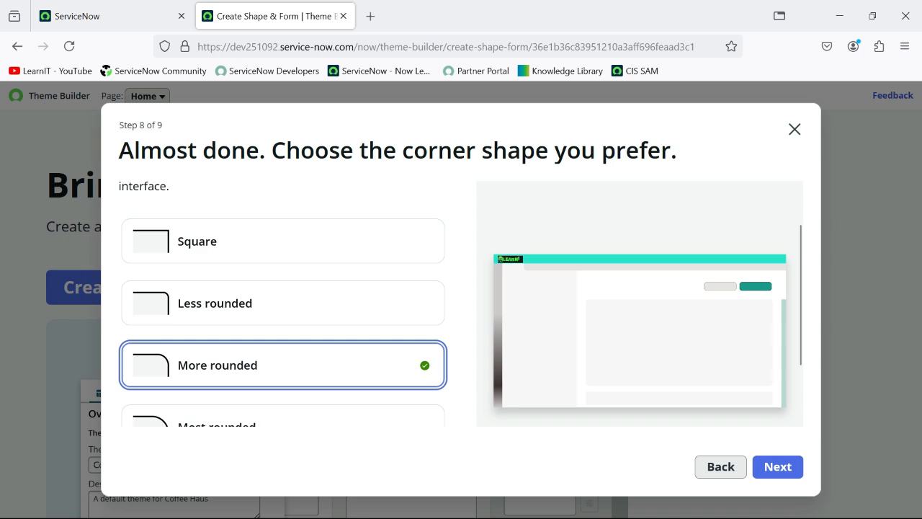
Step: Choose the Most rounded corner shape for the components and proceed to the final review
scroll(282, 365, "down", 2)
left_click(283, 350)
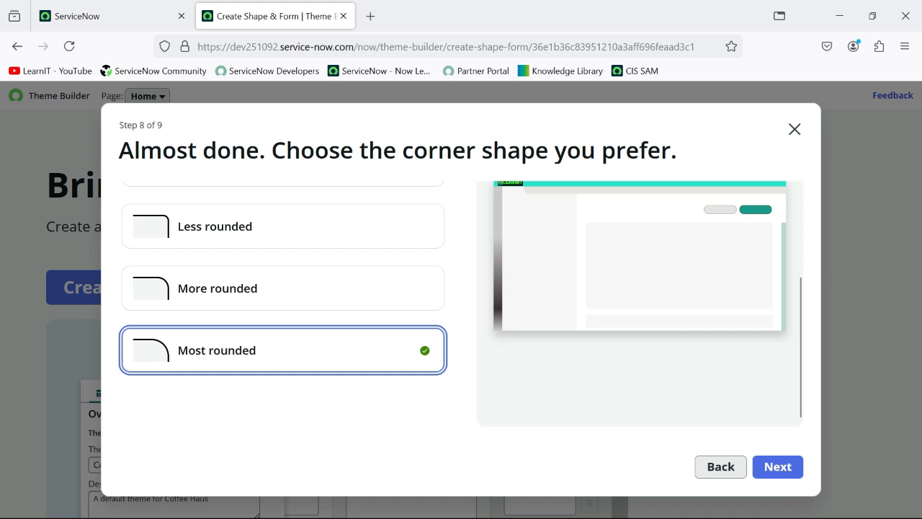
left_click(778, 467)
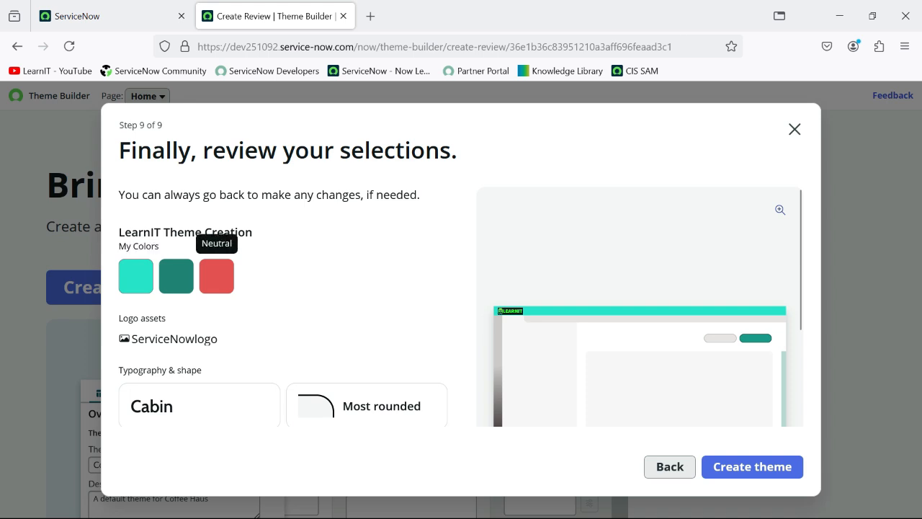
Step: Review the selected colors, logo, typography and shape, and create the theme
scroll(217, 276, "down", 3)
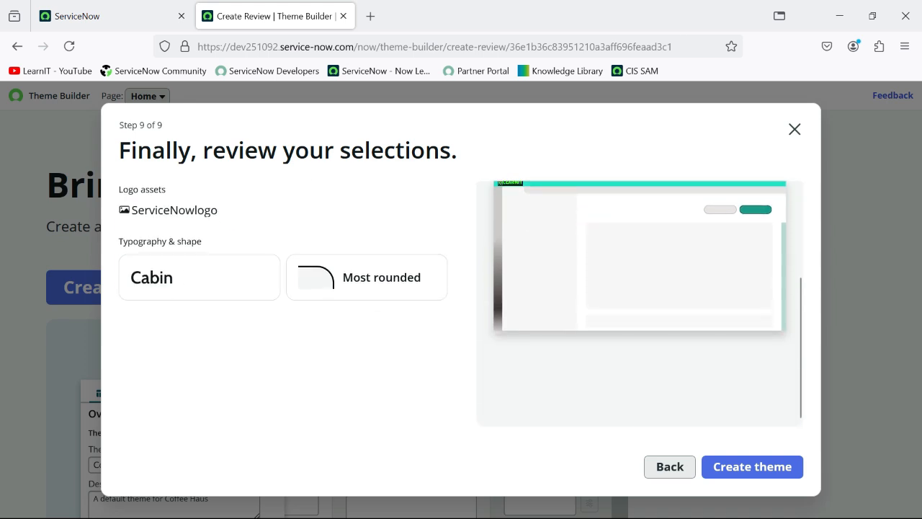
triple_click(160, 242)
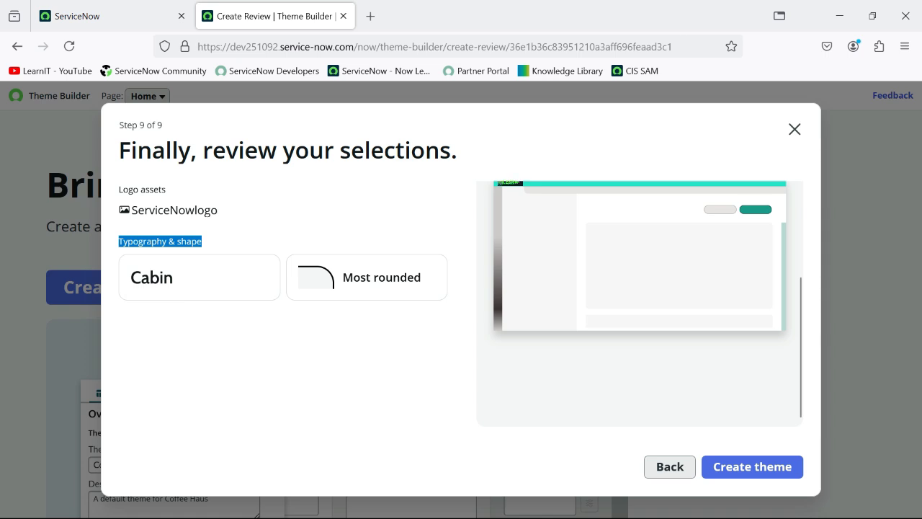
left_click(288, 360)
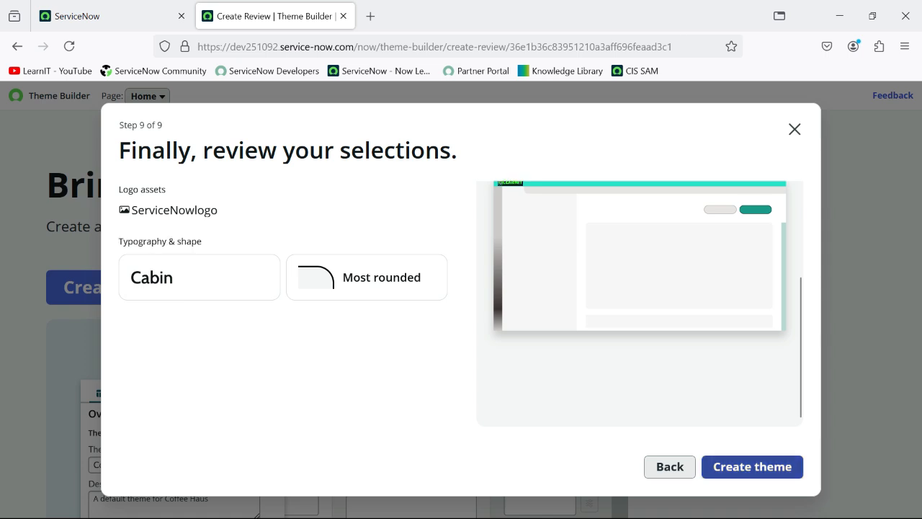
left_click(752, 466)
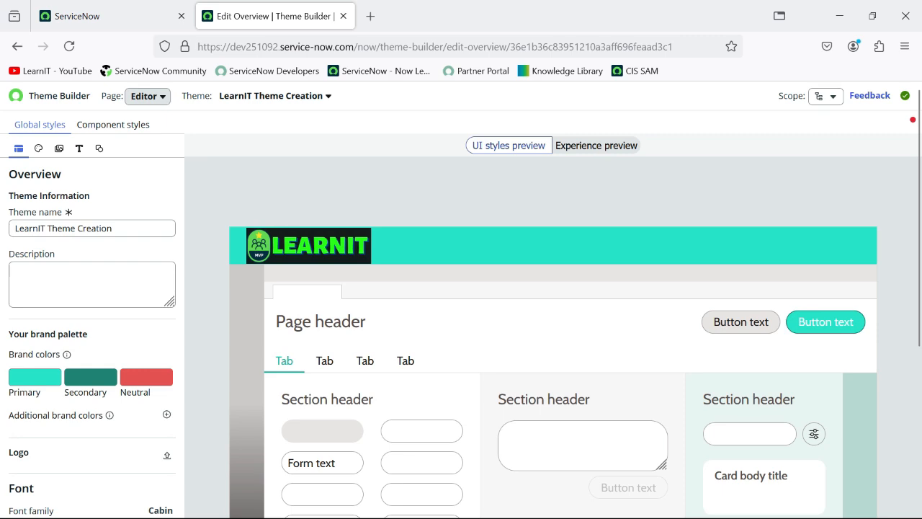
Step: Examine the new theme's overview, covering its name, description, brand palette, logo, font family and corner shape
scroll(92, 285, "down", 4)
scroll(92, 284, "up", 4)
left_click(92, 284)
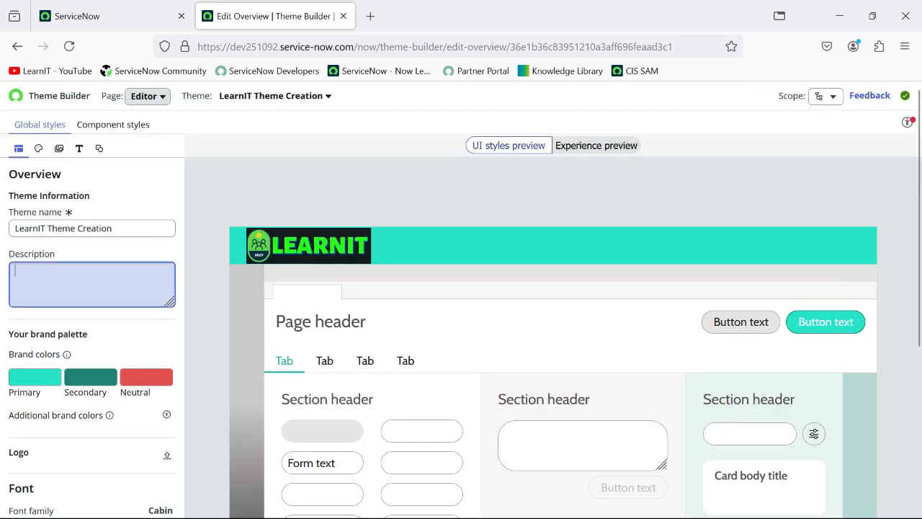
scroll(461, 302, "down", 4)
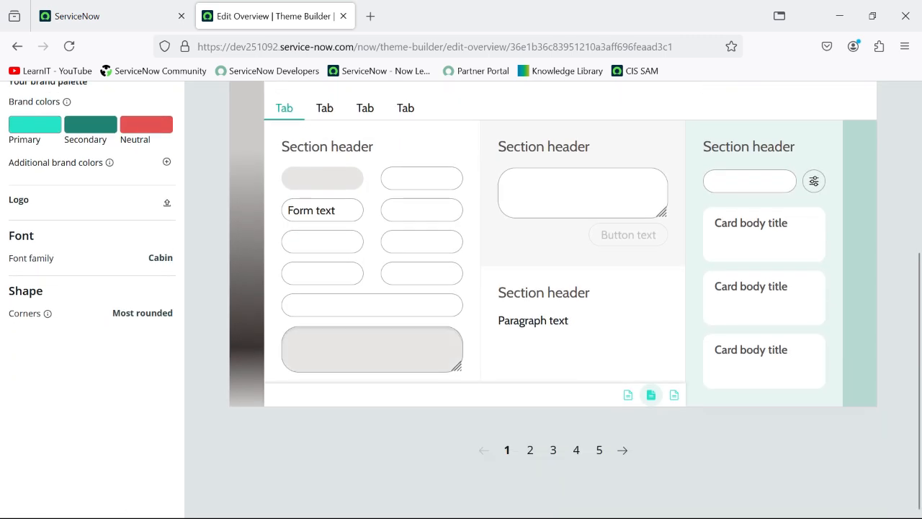
scroll(461, 303, "up", 4)
scroll(461, 302, "down", 2)
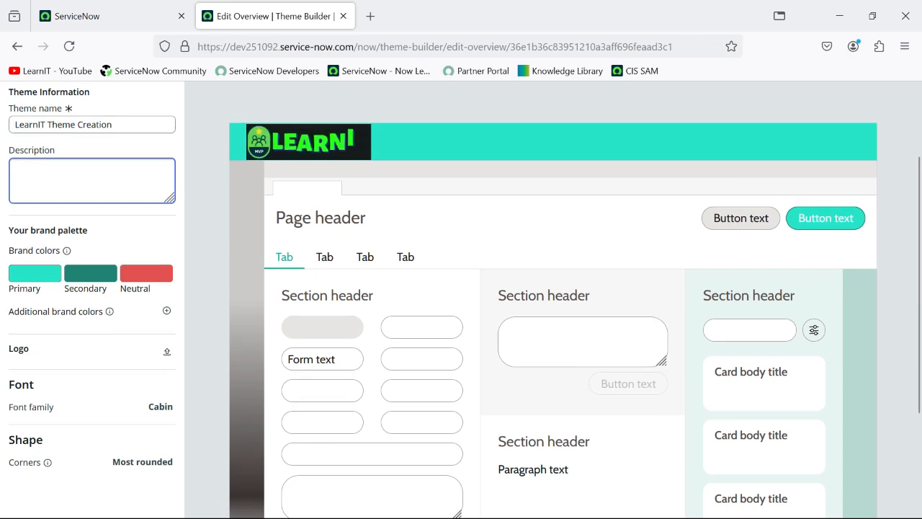
scroll(461, 303, "up", 2)
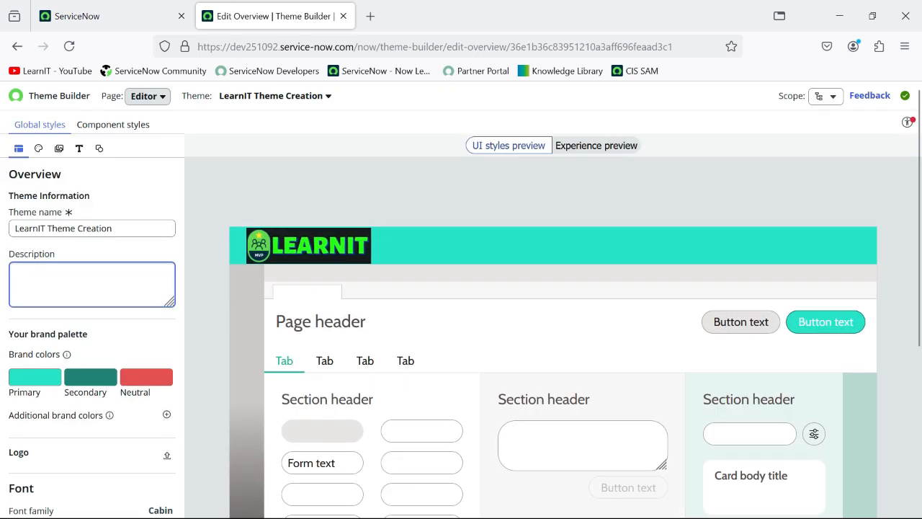
left_click(124, 229)
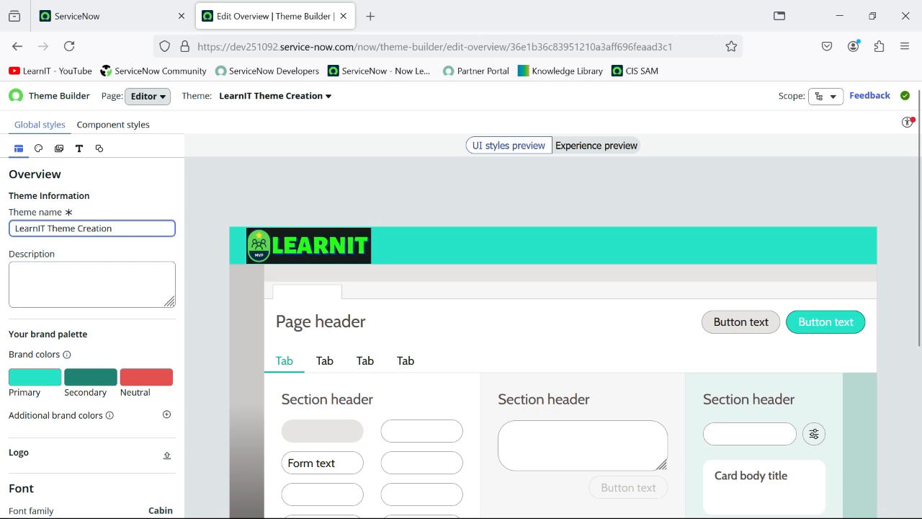
Step: Page through the UI styles preview and inspect the theme on its third and fourth sample pages
scroll(461, 303, "down", 3)
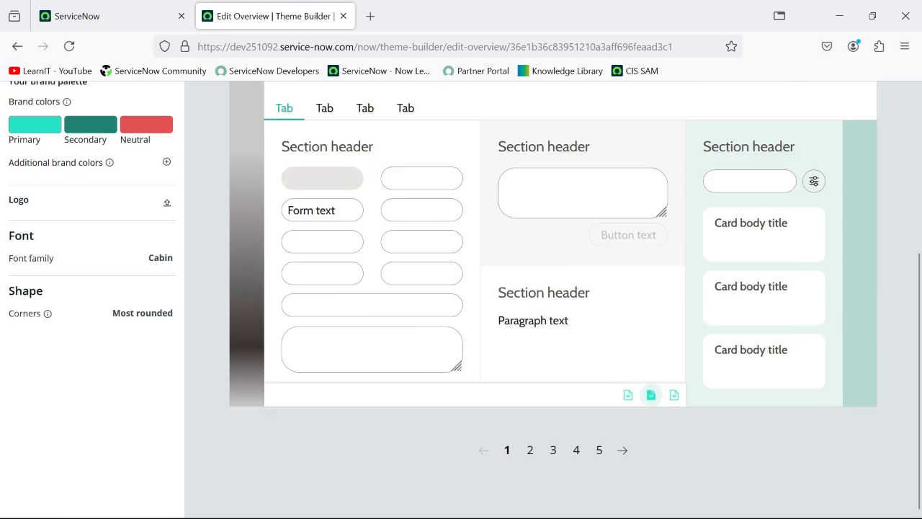
left_click(622, 450)
left_click(622, 450)
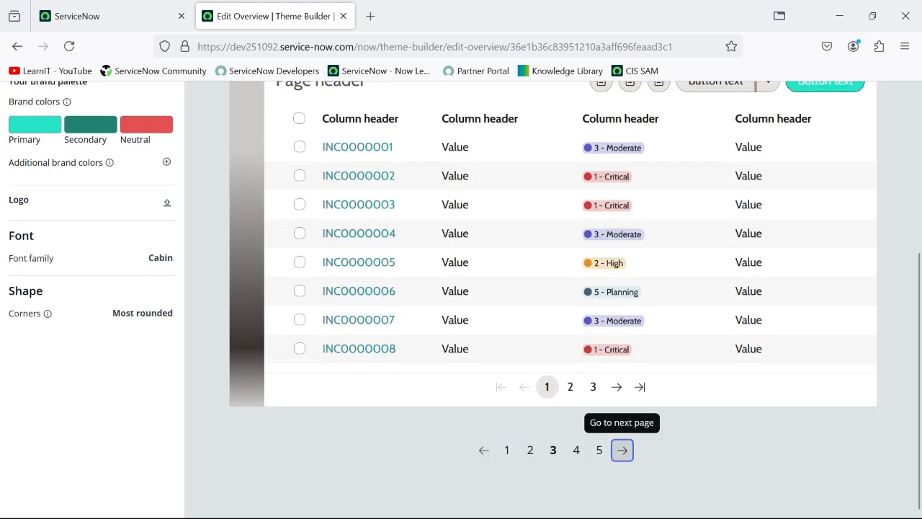
scroll(504, 249, "up", 1)
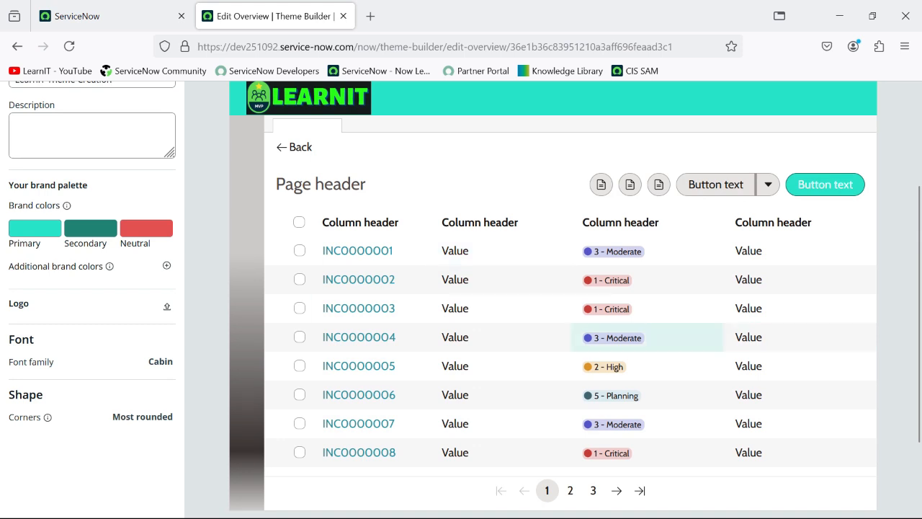
scroll(505, 248, "down", 1)
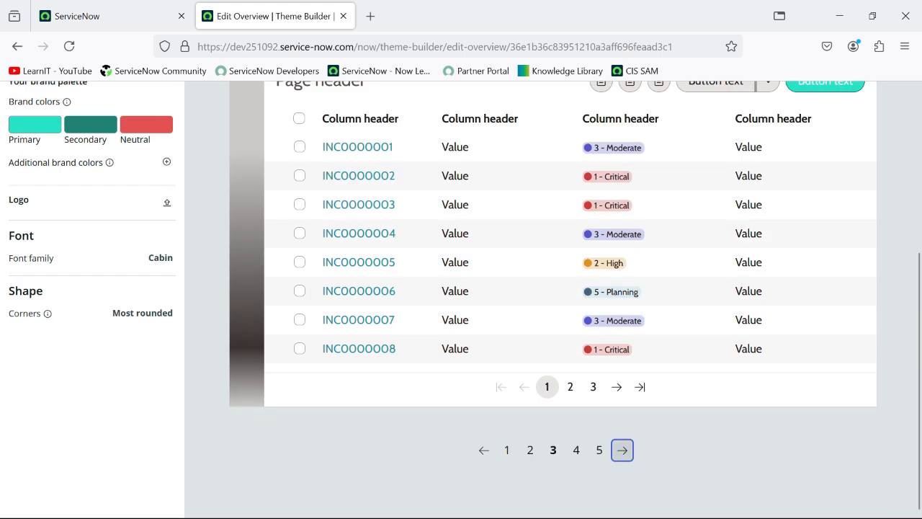
left_click(576, 449)
scroll(576, 450, "up", 2)
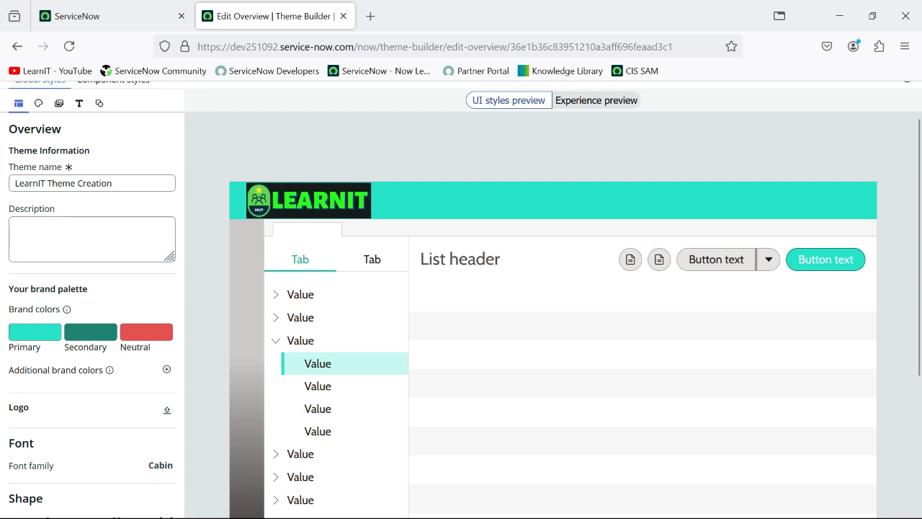
scroll(92, 285, "up", 1)
left_click(148, 96)
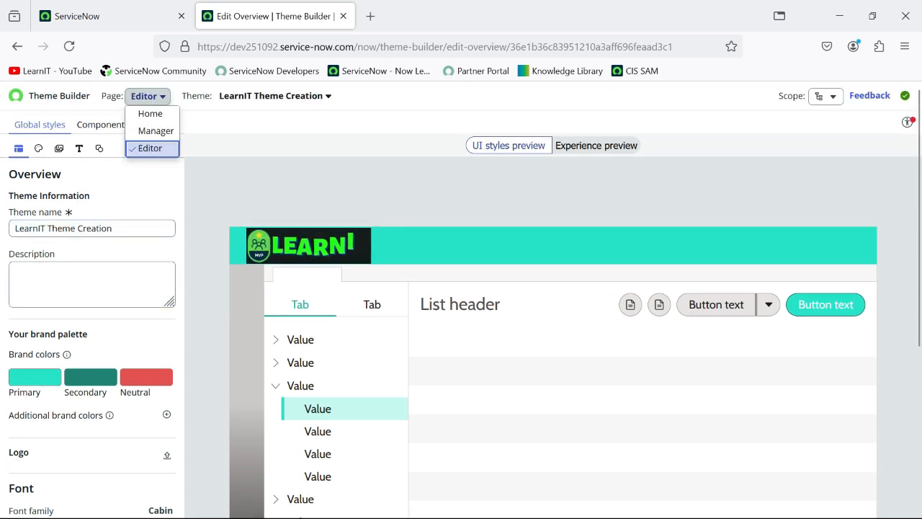
left_click(148, 96)
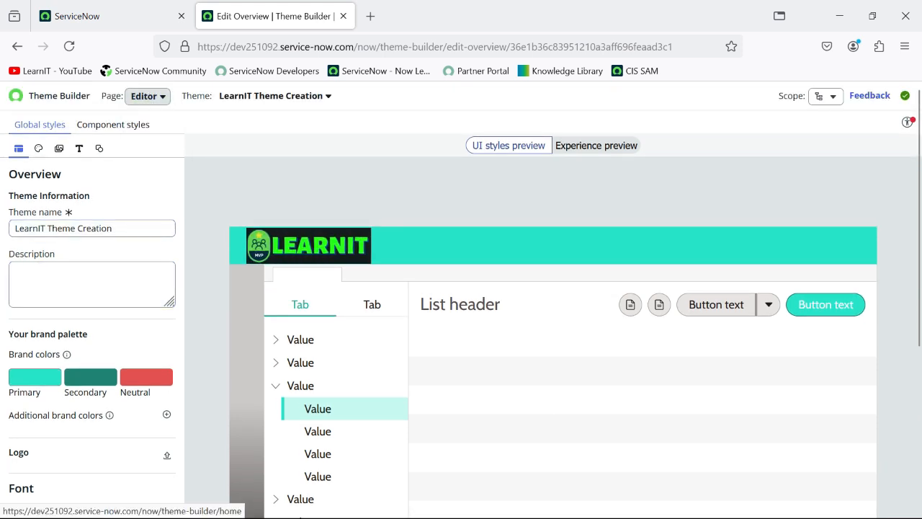
scroll(92, 228, "down", 3)
scroll(93, 274, "up", 3)
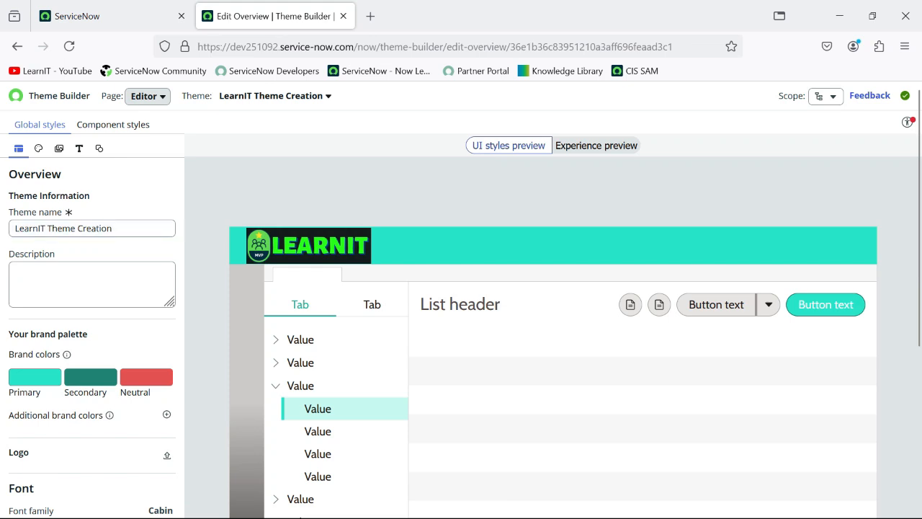
Step: Open the theme's global color settings and expand the Background group of the UI colors
left_click(38, 148)
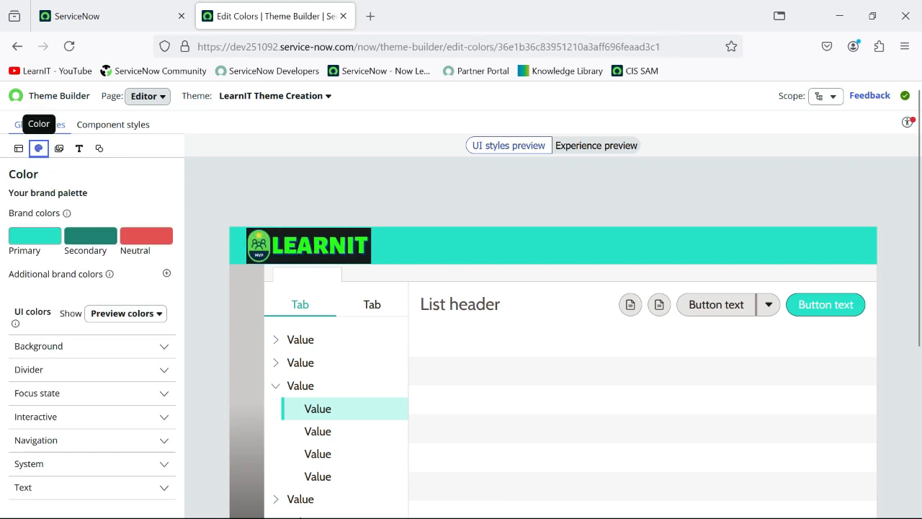
scroll(39, 148, "down", 2)
scroll(39, 108, "up", 2)
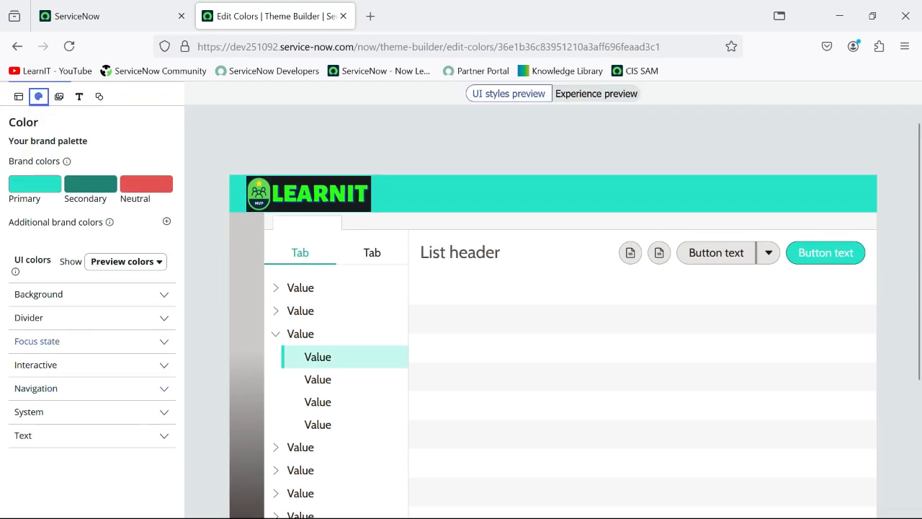
left_click(126, 261)
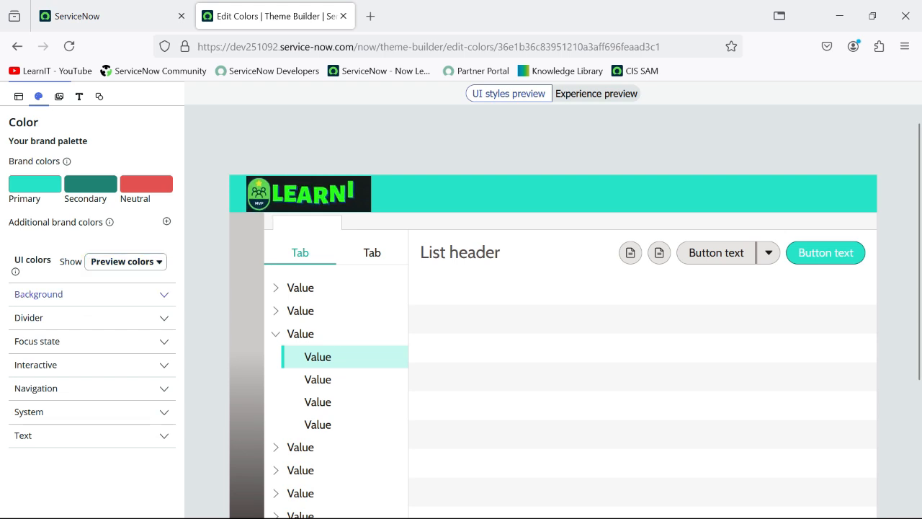
left_click(43, 294)
left_click(43, 294)
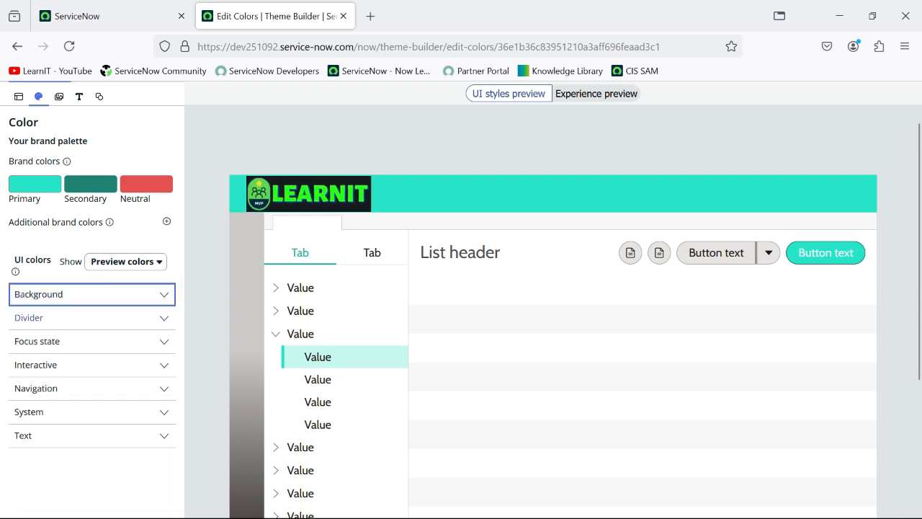
left_click(44, 317)
scroll(43, 318, "down", 2)
left_click(92, 214)
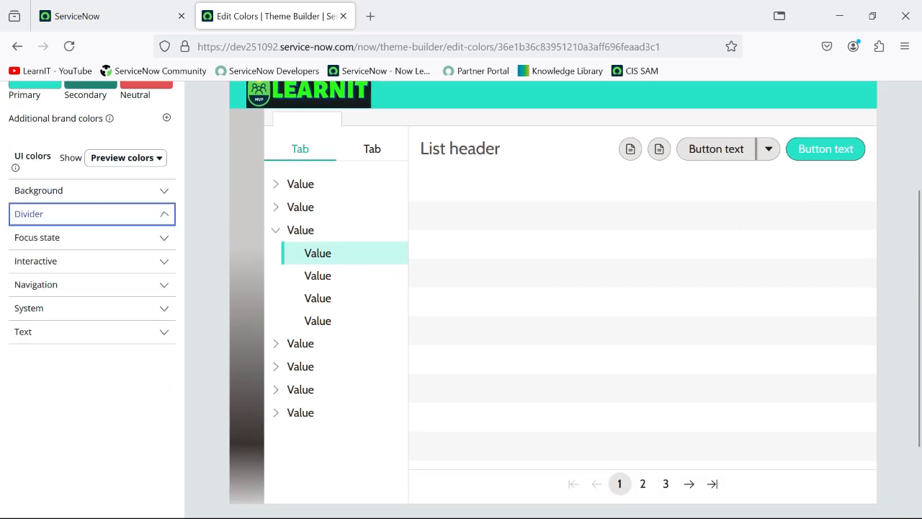
left_click(92, 190)
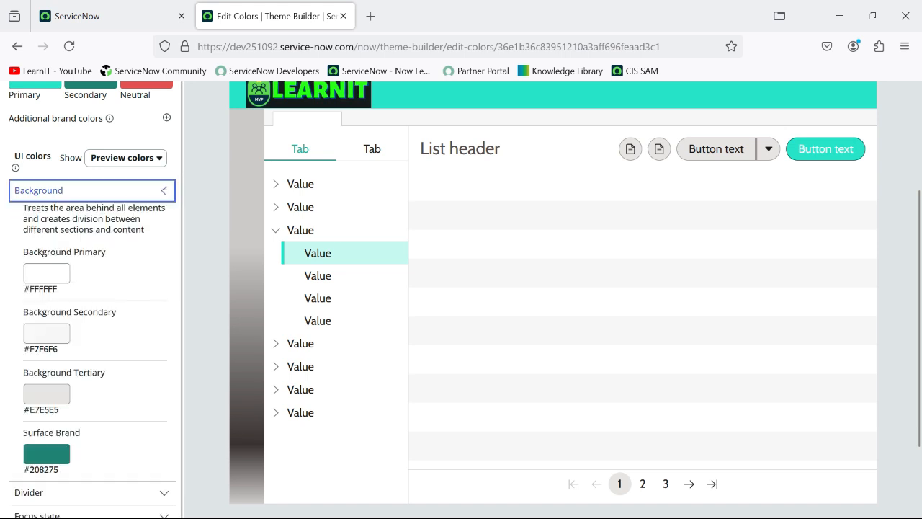
Step: Set the Background Tertiary color to the neutral gray #ABA4A4 and apply it
scroll(47, 278, "down", 1)
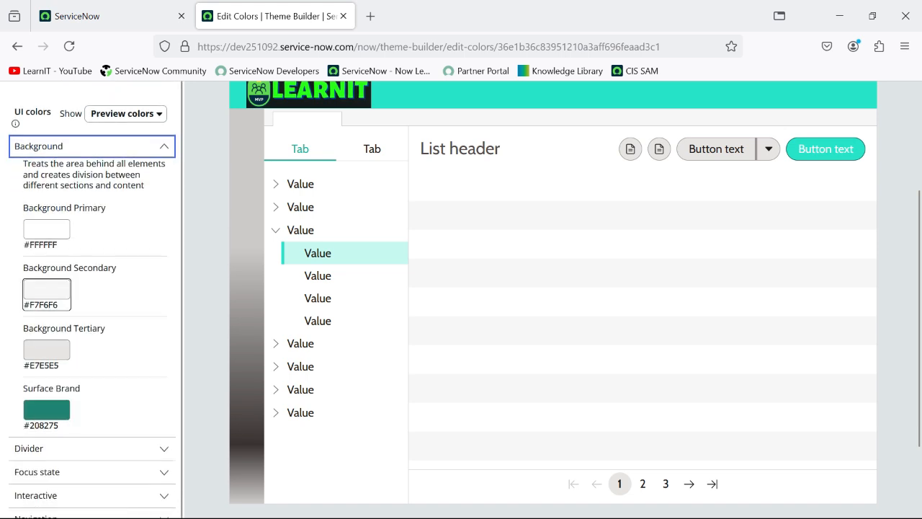
left_click(47, 352)
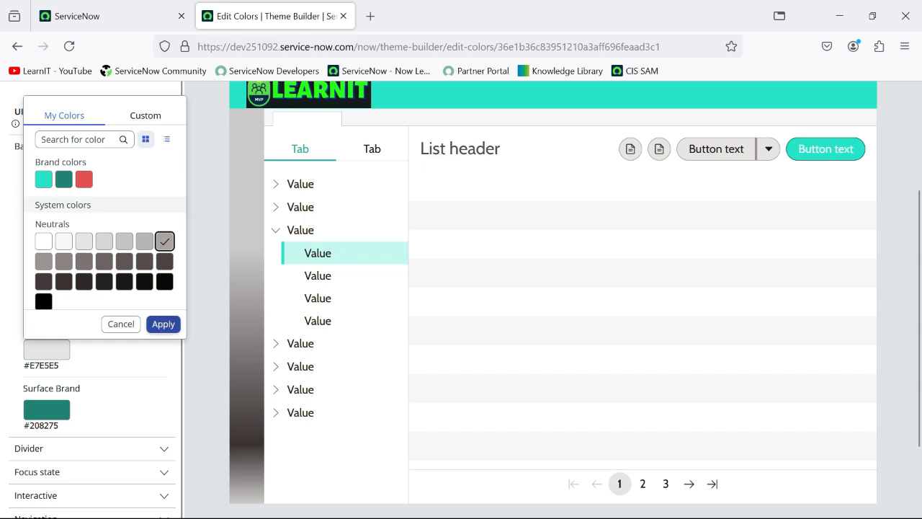
left_click(162, 323)
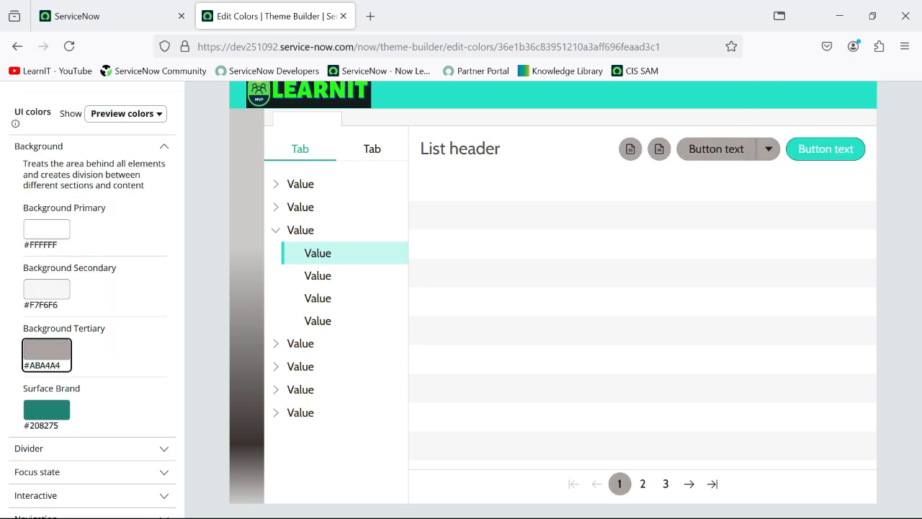
Step: Try the system color neutral-4 (#C9C4C4) as the Background Primary color
scroll(93, 303, "up", 1)
scroll(553, 295, "up", 1)
scroll(553, 296, "down", 2)
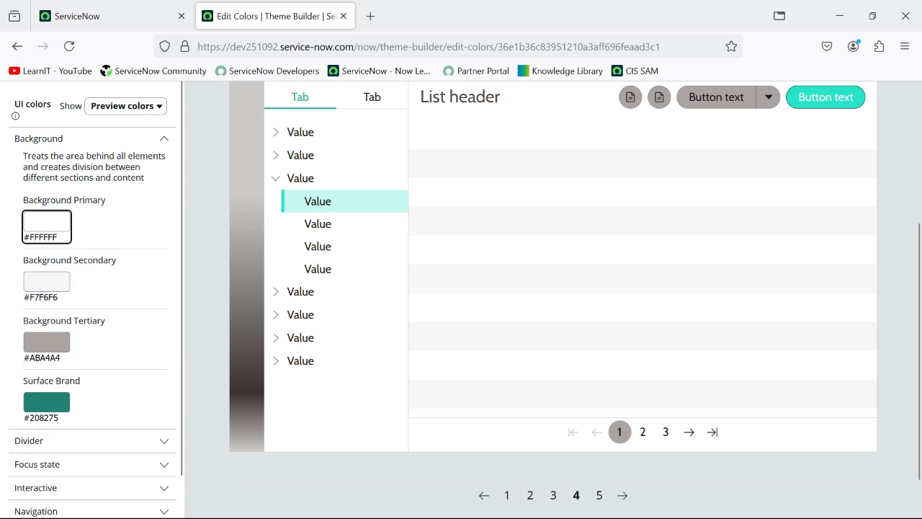
left_click(46, 222)
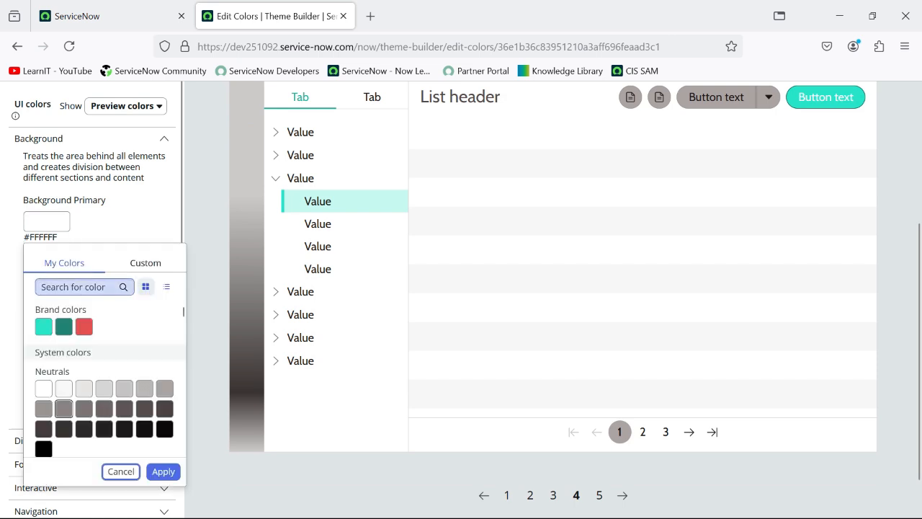
left_click(124, 388)
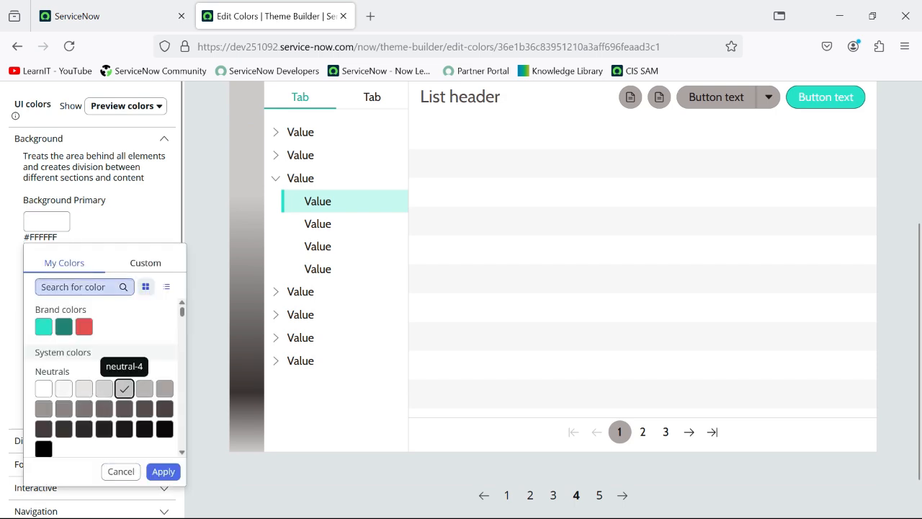
left_click(163, 471)
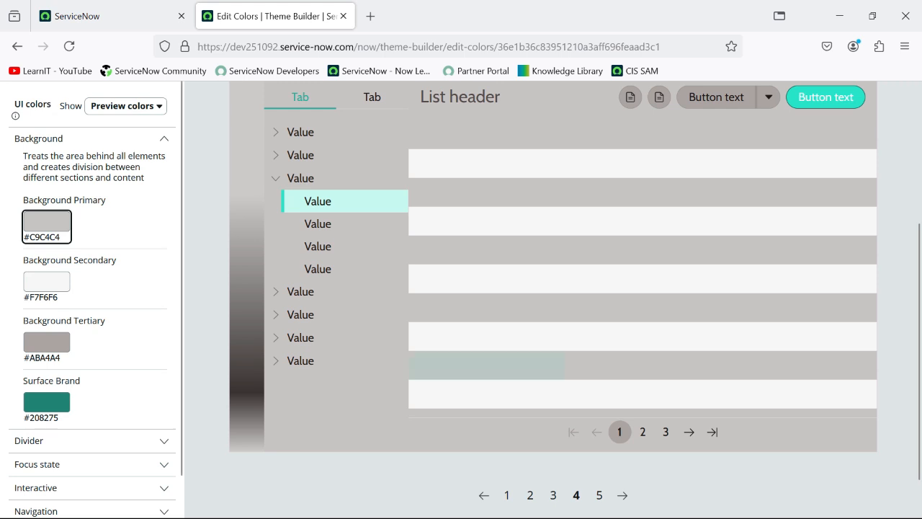
Step: Try the blue system color focus-1 (#7B91FE) as the Background Primary color
left_click(47, 222)
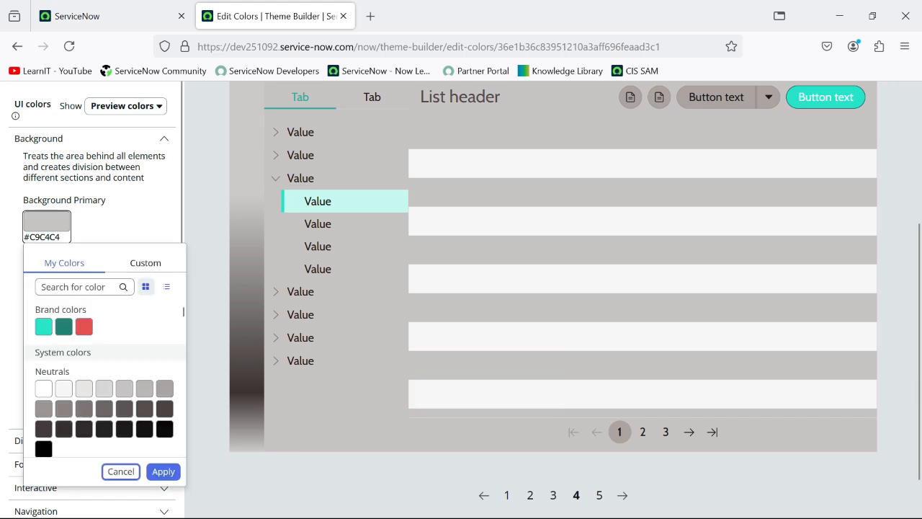
scroll(63, 400, "down", 5)
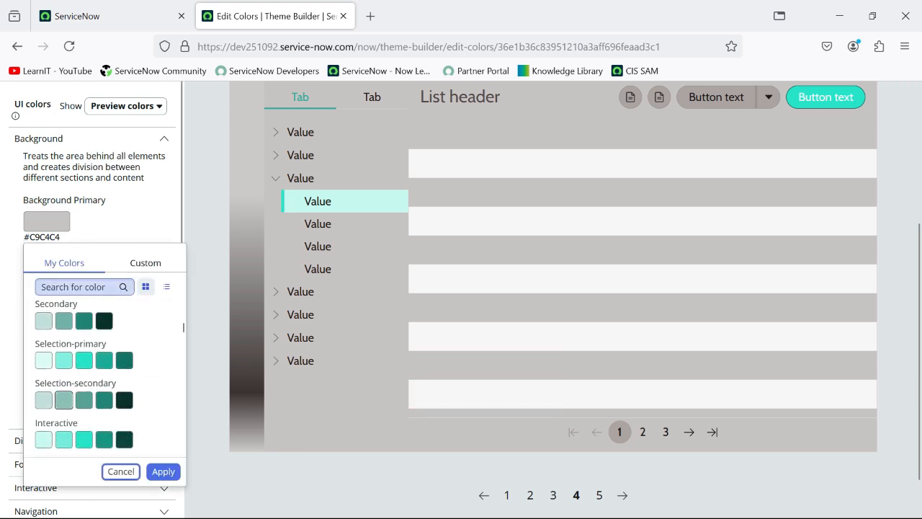
scroll(43, 400, "down", 2)
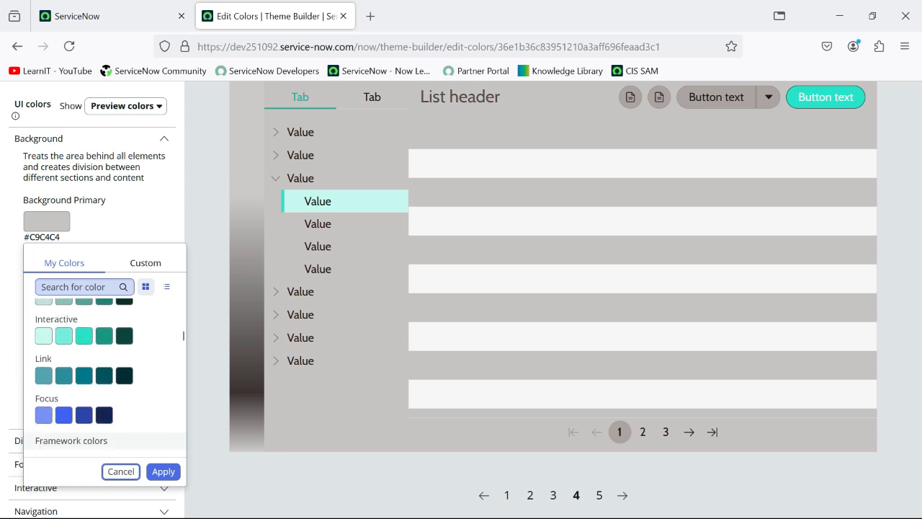
left_click(44, 415)
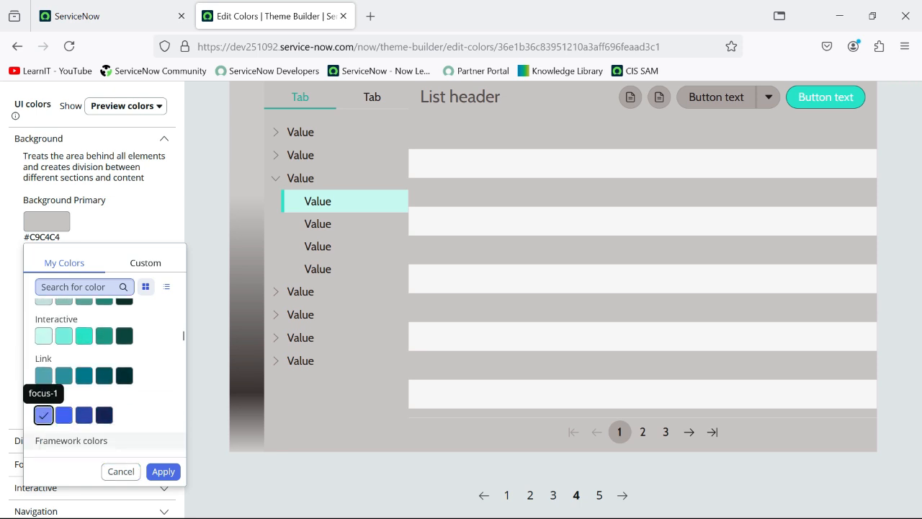
left_click(163, 471)
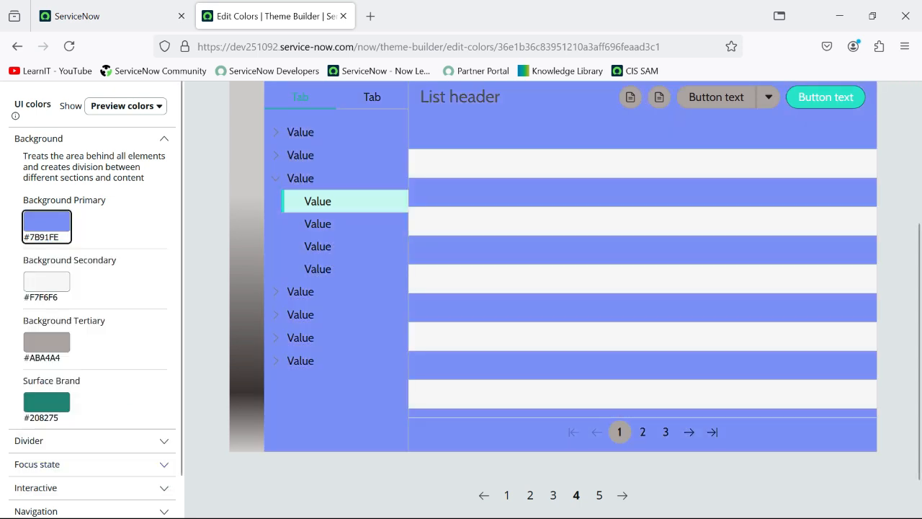
Step: Set the Background Primary color to the light teal system color primary-0 (#C7F8F1) and apply it
left_click(47, 222)
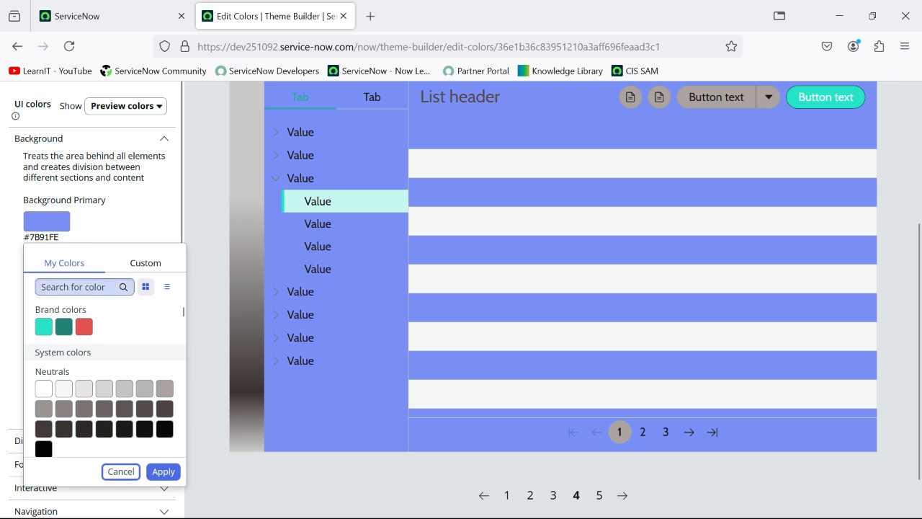
scroll(65, 411, "down", 2)
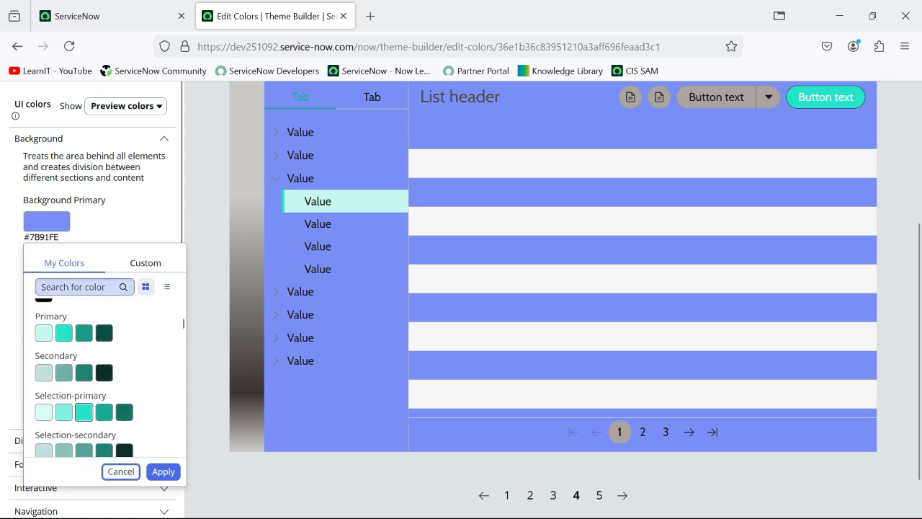
left_click(44, 333)
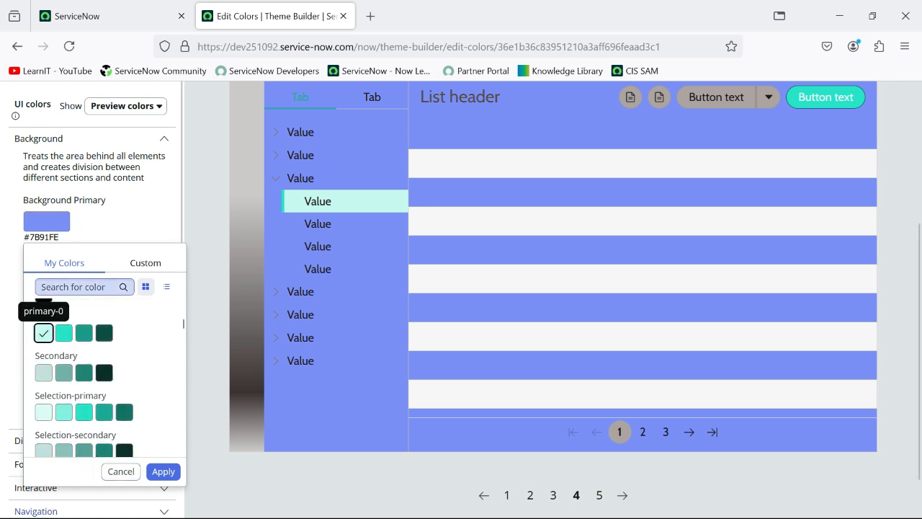
left_click(163, 471)
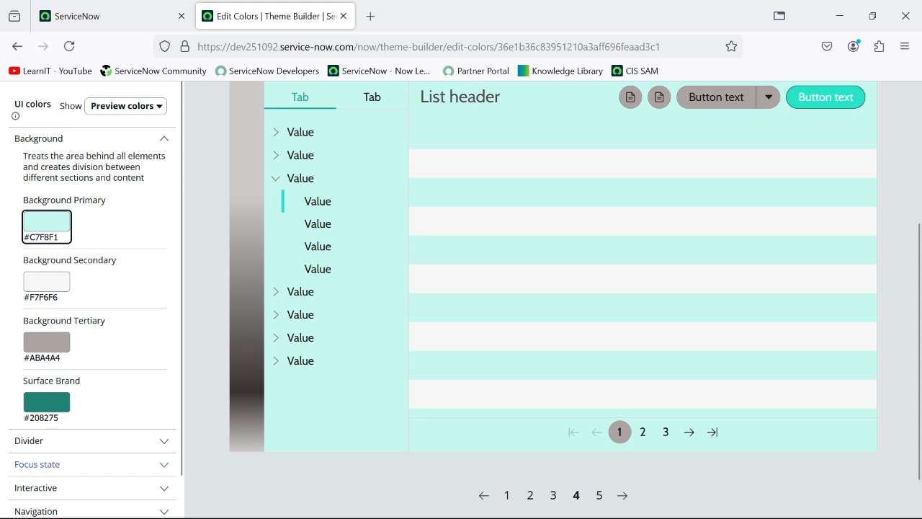
Step: Set the Background Primary color to the near-white framework color chrome--brand-0 (#FDFFFE) and apply it
left_click(46, 222)
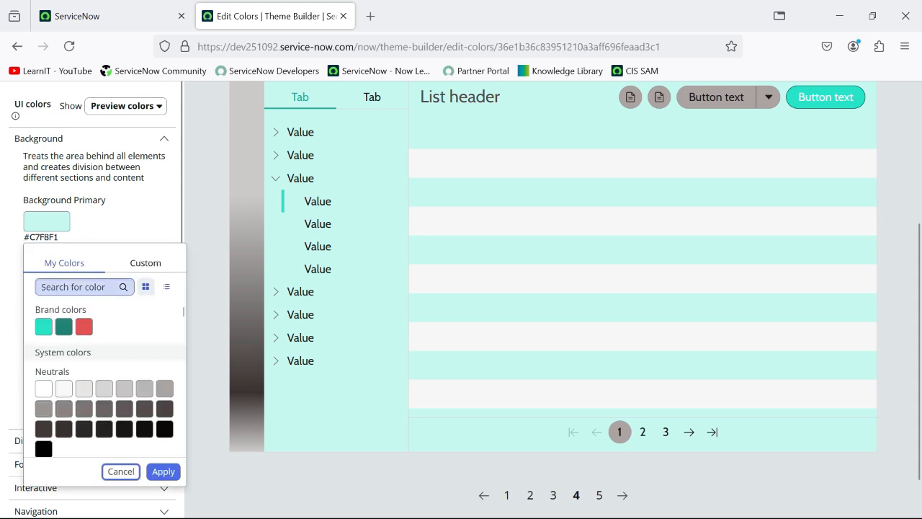
scroll(94, 360, "down", 4)
scroll(84, 385, "down", 6)
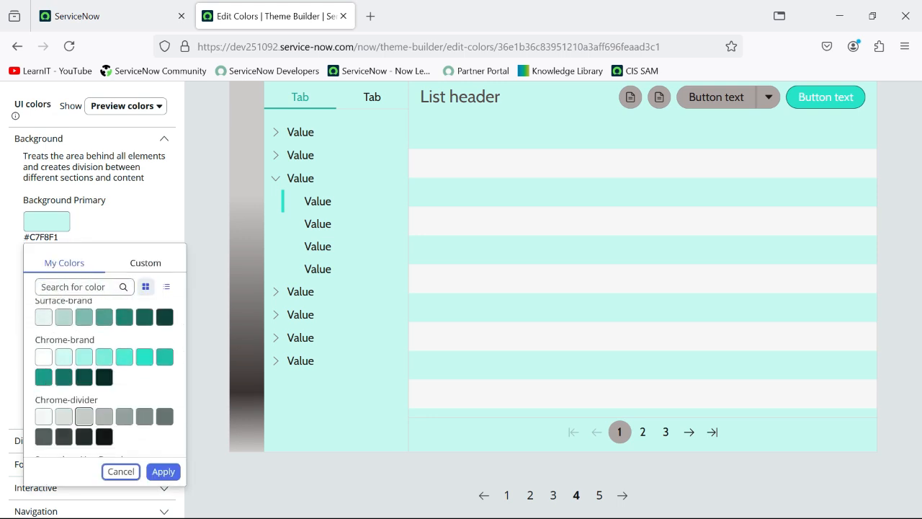
scroll(83, 382, "down", 1)
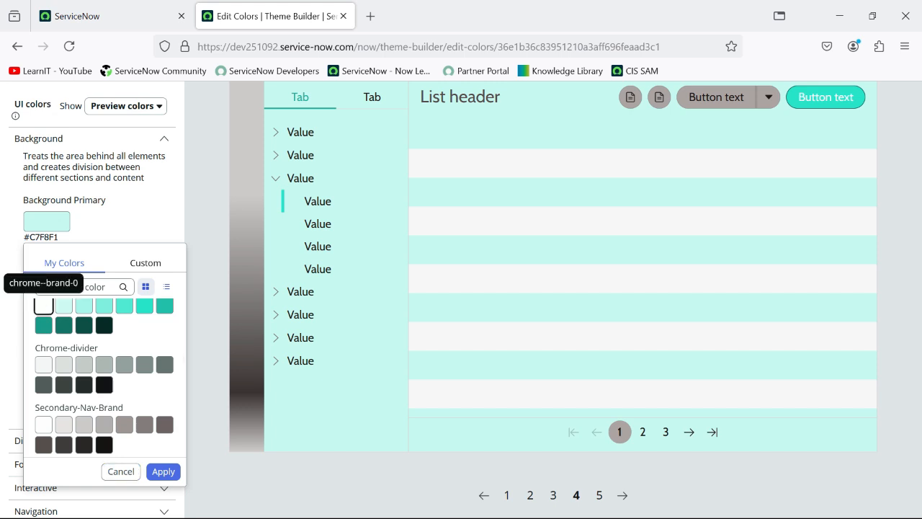
left_click(43, 305)
scroll(108, 231, "up", 3)
scroll(122, 325, "down", 1)
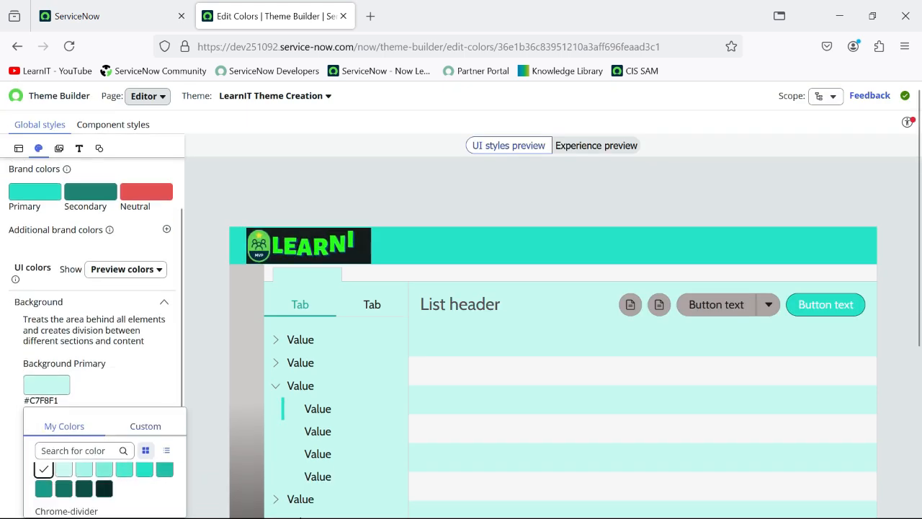
left_click(163, 359)
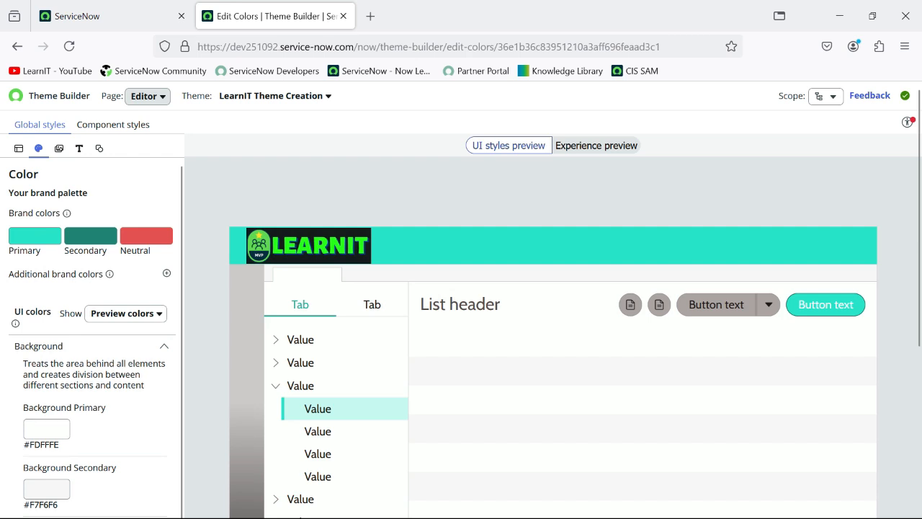
scroll(122, 312, "down", 2)
scroll(123, 313, "up", 2)
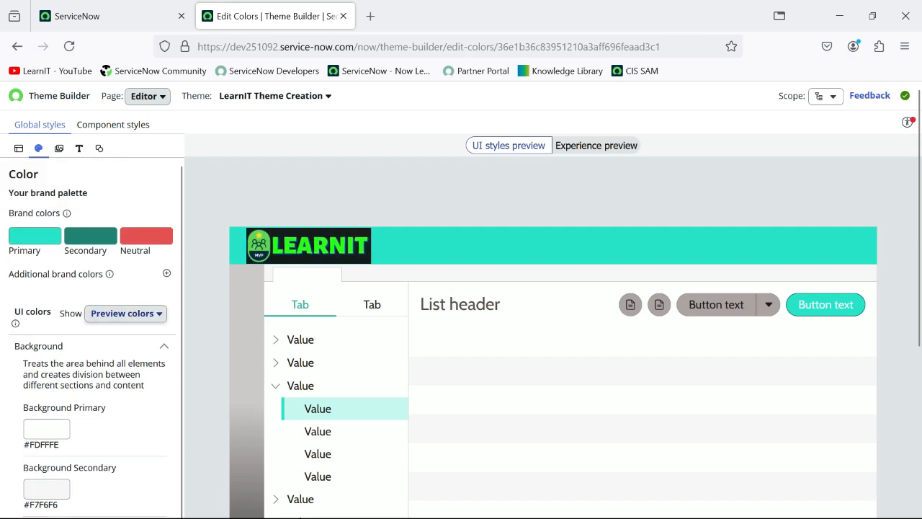
Step: Glance at the logo imagery settings, return to the color settings and expand the Divider section
left_click(59, 149)
left_click(39, 148)
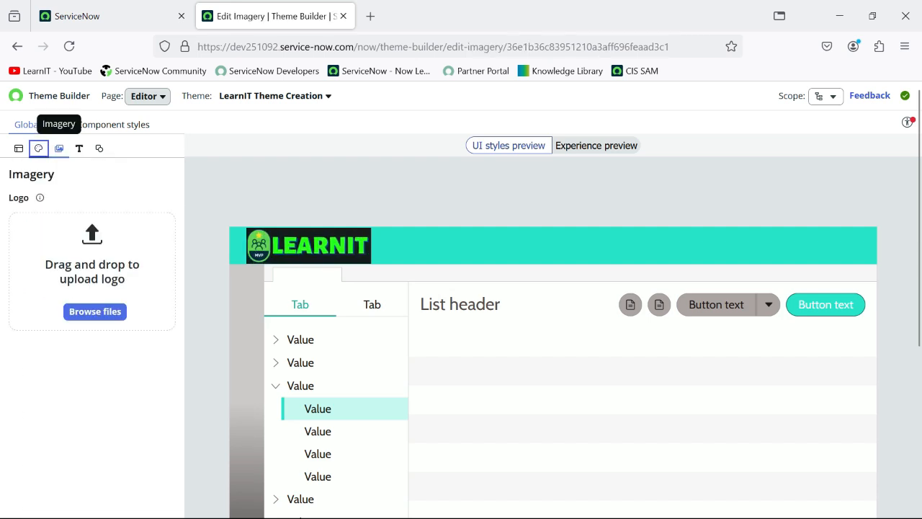
scroll(80, 268, "down", 2)
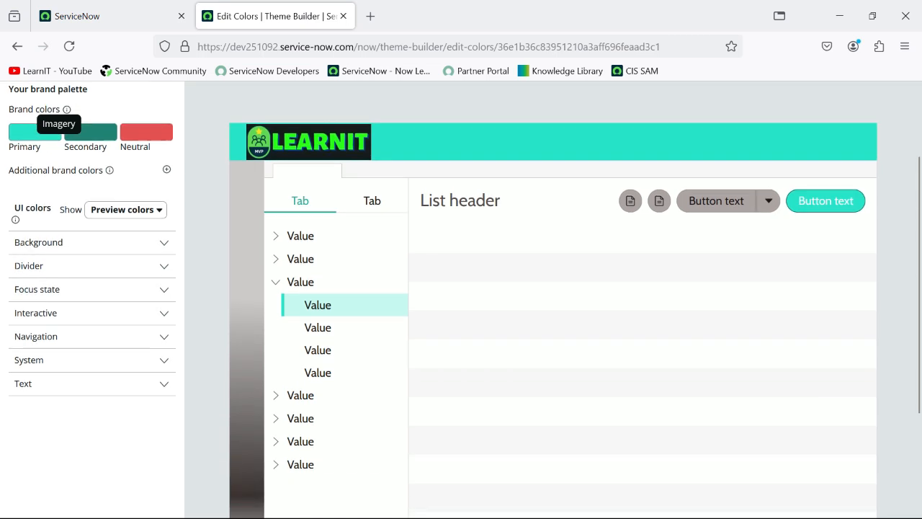
left_click(72, 265)
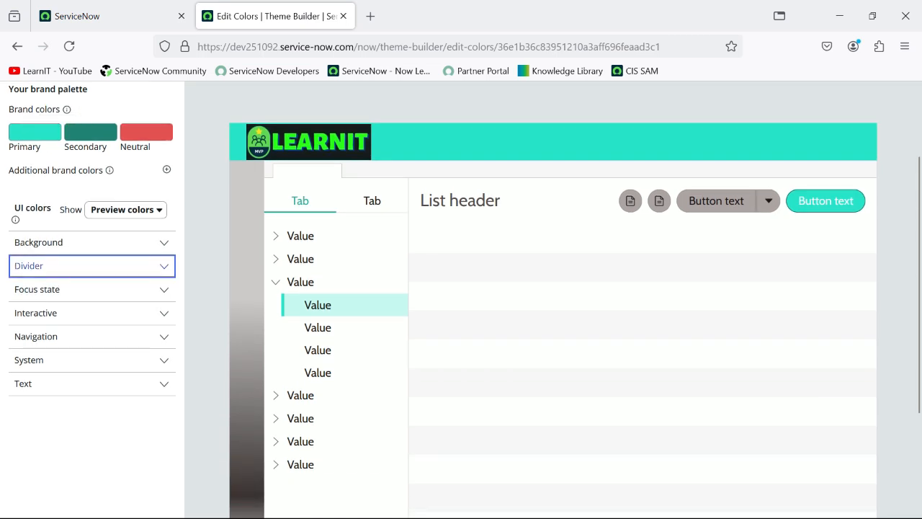
left_click(36, 266)
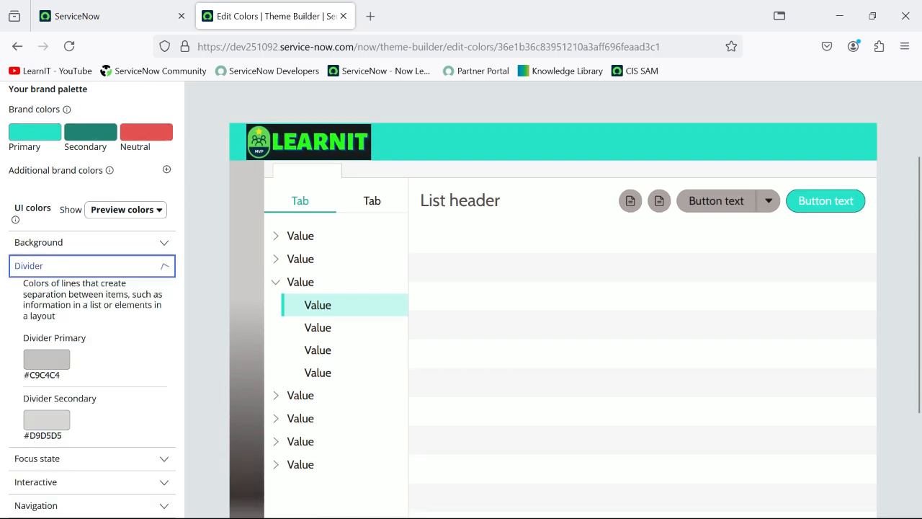
Step: Examine the brand, system and framework swatches offered for the Divider Primary color and close the palette without applying one
scroll(44, 396, "down", 1)
left_click(47, 311)
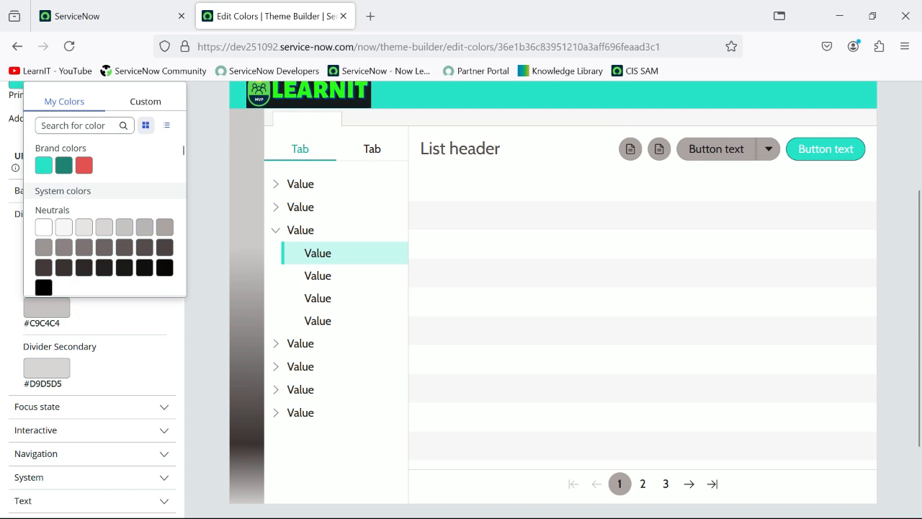
scroll(104, 267, "down", 3)
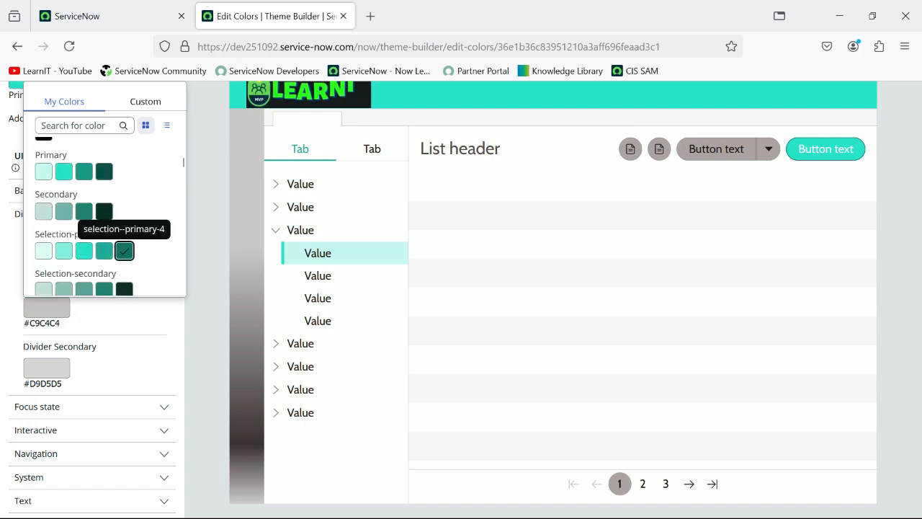
scroll(124, 250, "down", 3)
scroll(124, 251, "down", 7)
scroll(124, 251, "up", 8)
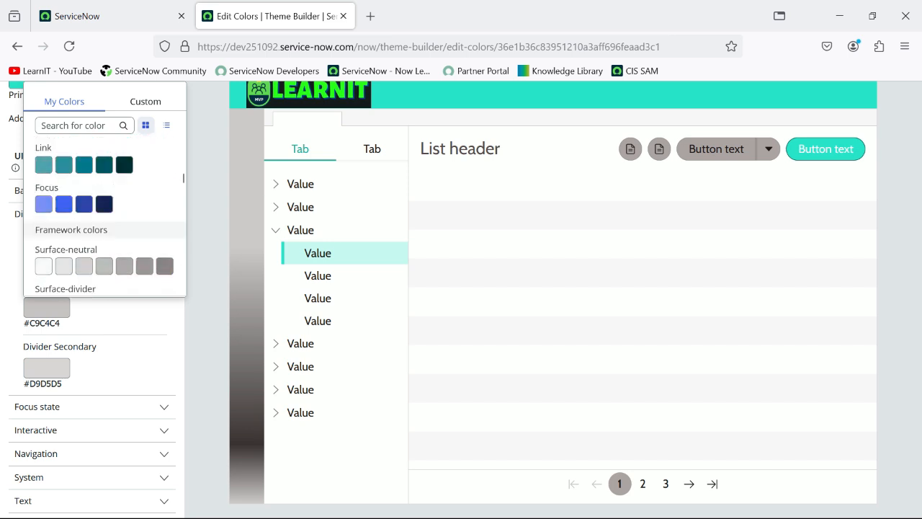
scroll(124, 251, "up", 3)
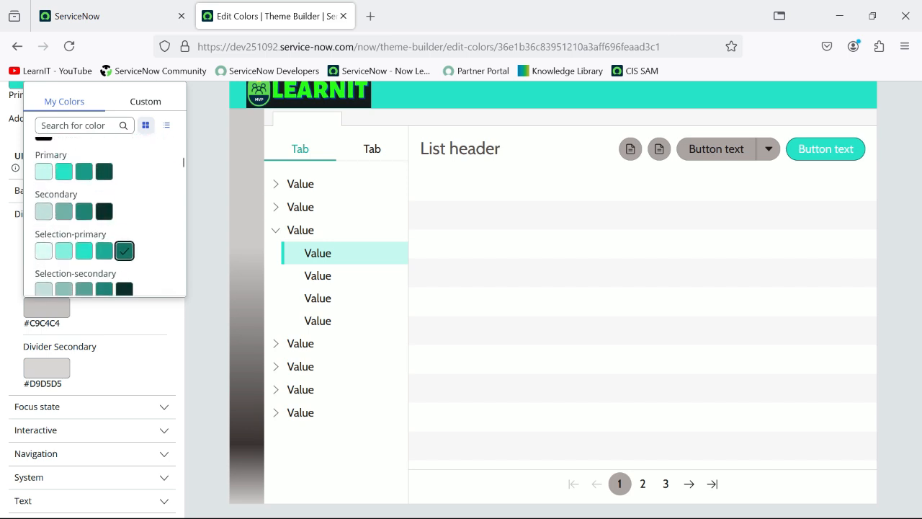
scroll(124, 251, "up", 4)
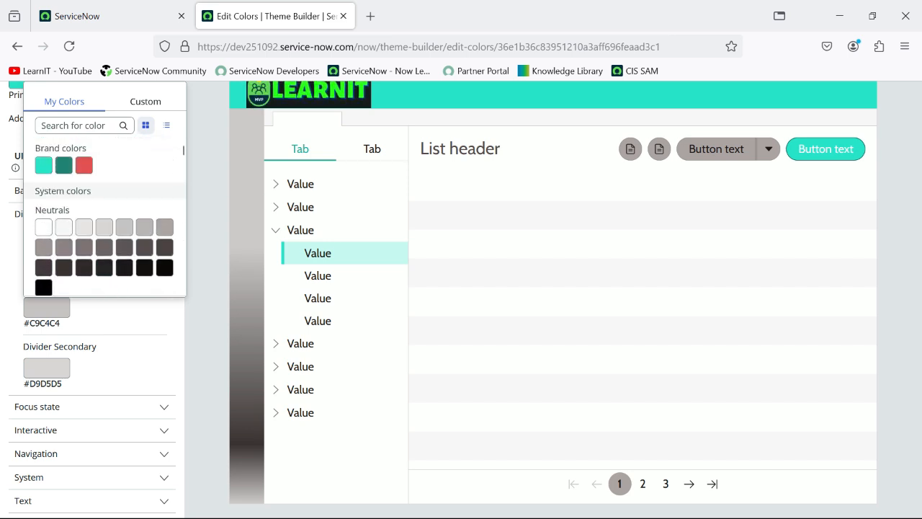
scroll(105, 216, "down", 12)
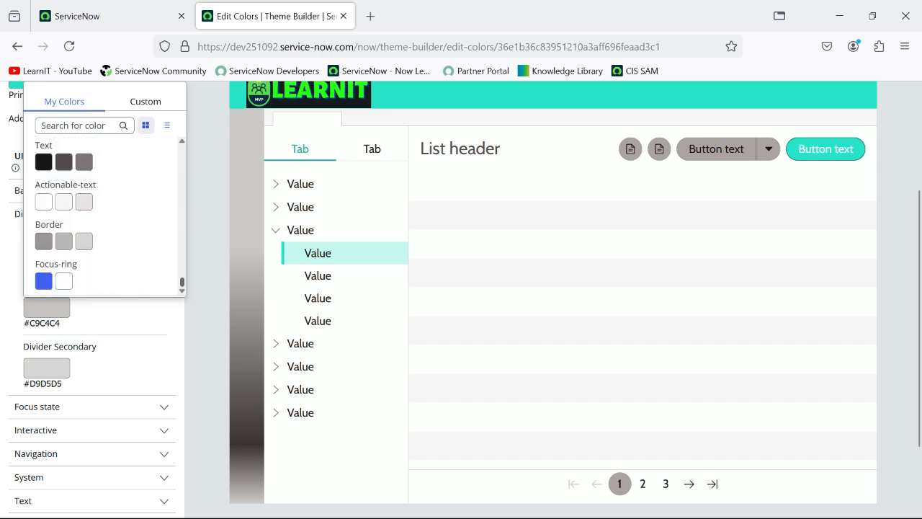
scroll(105, 216, "up", 12)
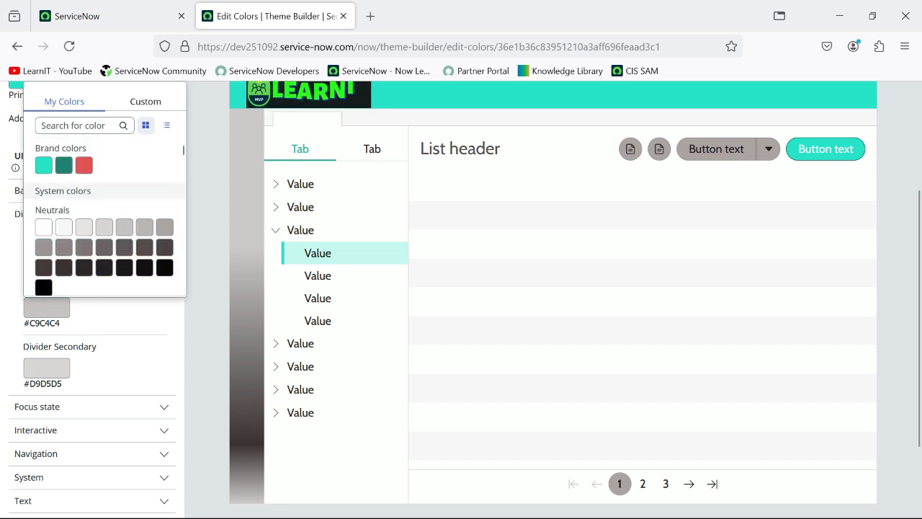
key("Escape")
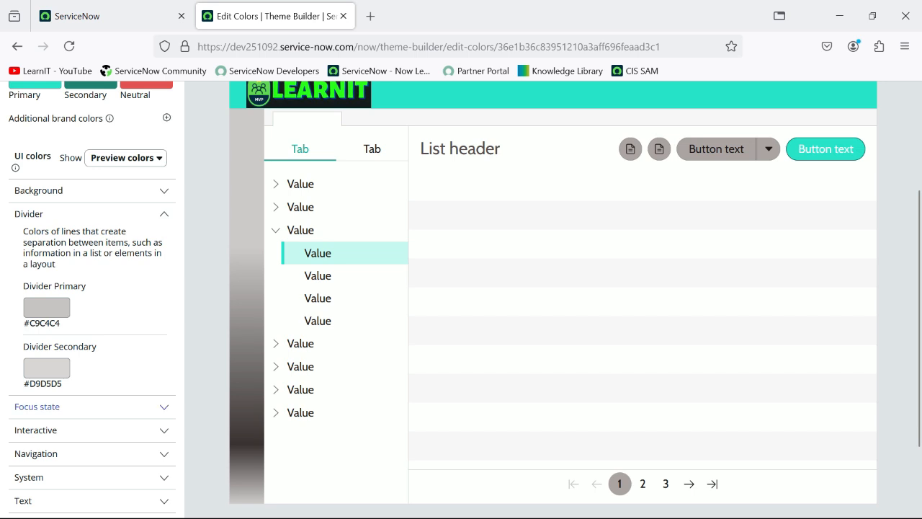
Step: Expand and look through the Focus state, Interactive, Navigation and System color sections
left_click(93, 412)
scroll(93, 415, "down", 2)
scroll(92, 414, "down", 2)
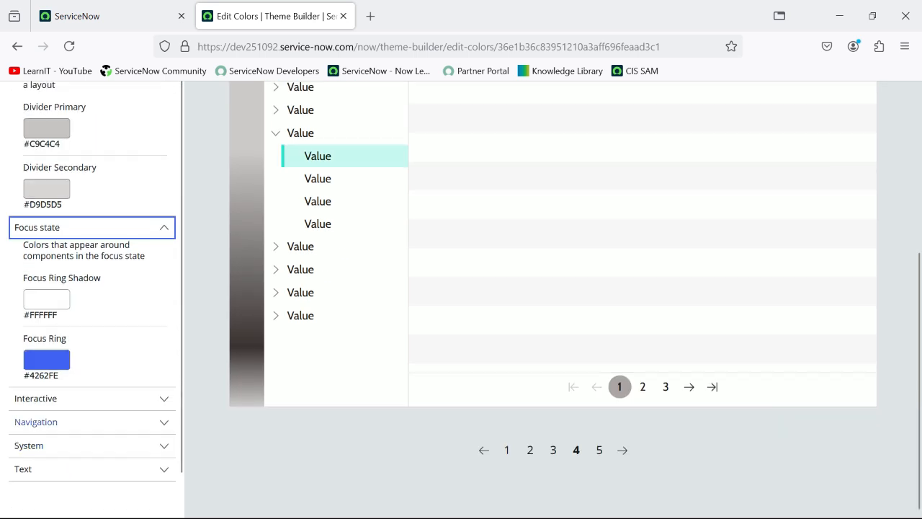
left_click(93, 399)
scroll(93, 414, "down", 2)
left_click(92, 421)
scroll(92, 421, "down", 2)
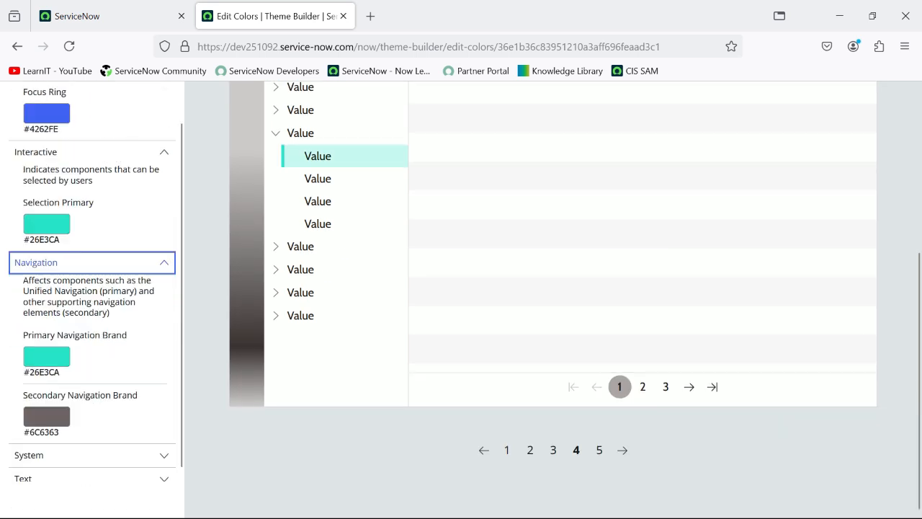
left_click(92, 446)
Step: Set the Primary Navigation Brand color to the lightest Interactive swatch (#C7F8F1), apply it and check the header preview
left_click(47, 347)
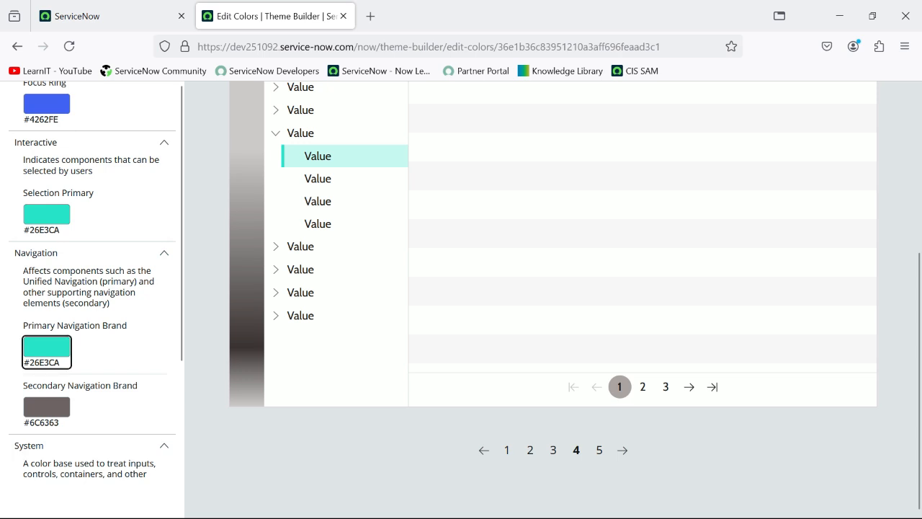
scroll(103, 227, "down", 5)
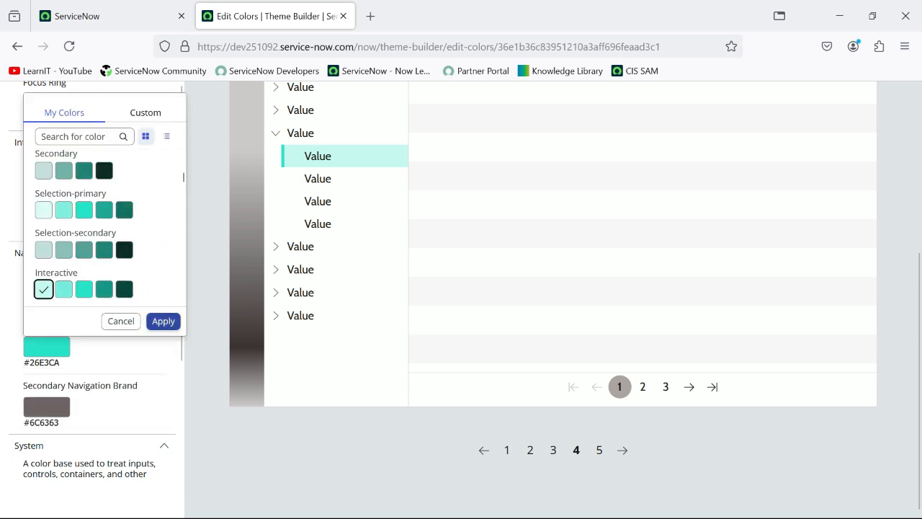
left_click(163, 321)
scroll(163, 321, "up", 3)
scroll(96, 281, "up", 1)
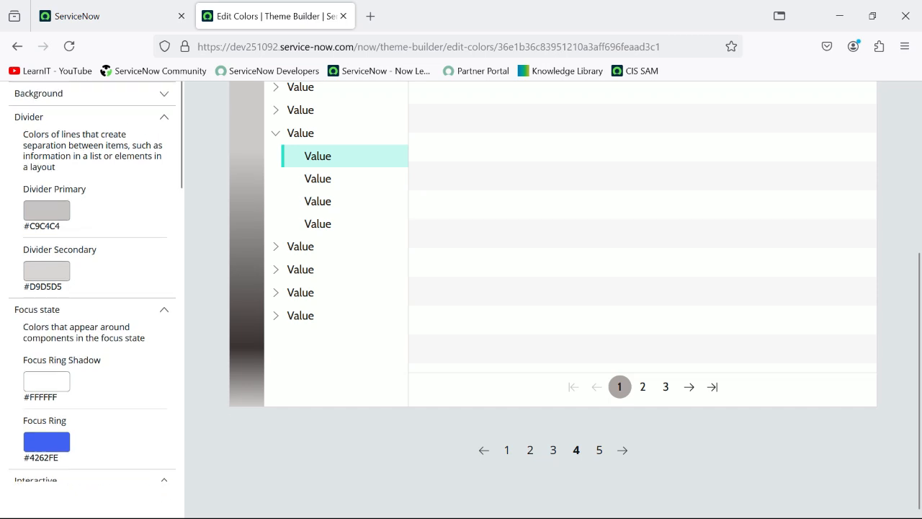
scroll(96, 281, "down", 8)
scroll(96, 281, "up", 5)
scroll(92, 281, "up", 3)
scroll(92, 310, "up", 3)
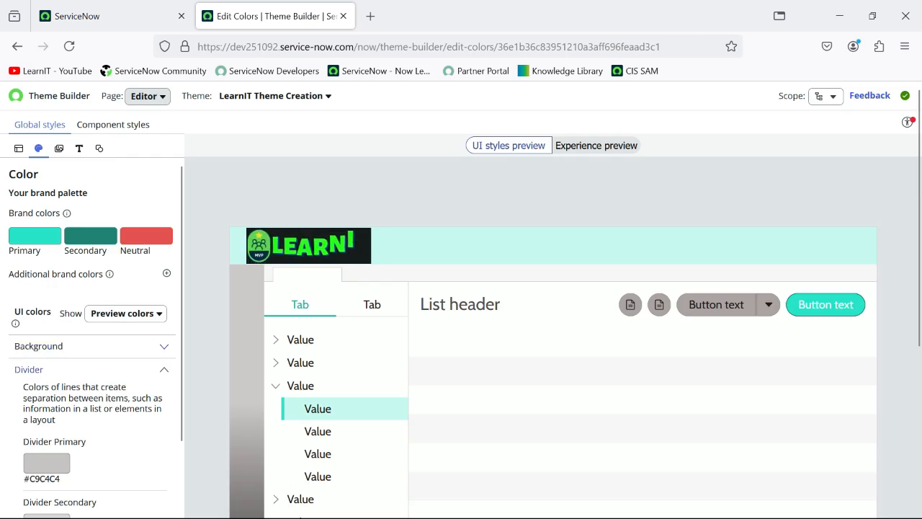
Step: Collapse the Divider, Focus state, Interactive and Navigation color sections
left_click(92, 369)
key("Tab")
key("Return")
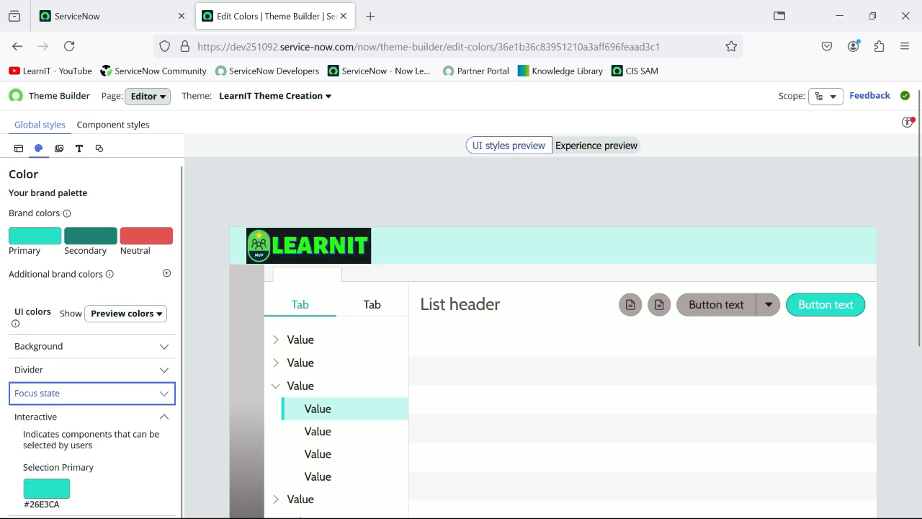
left_click(164, 416)
scroll(164, 403, "down", 3)
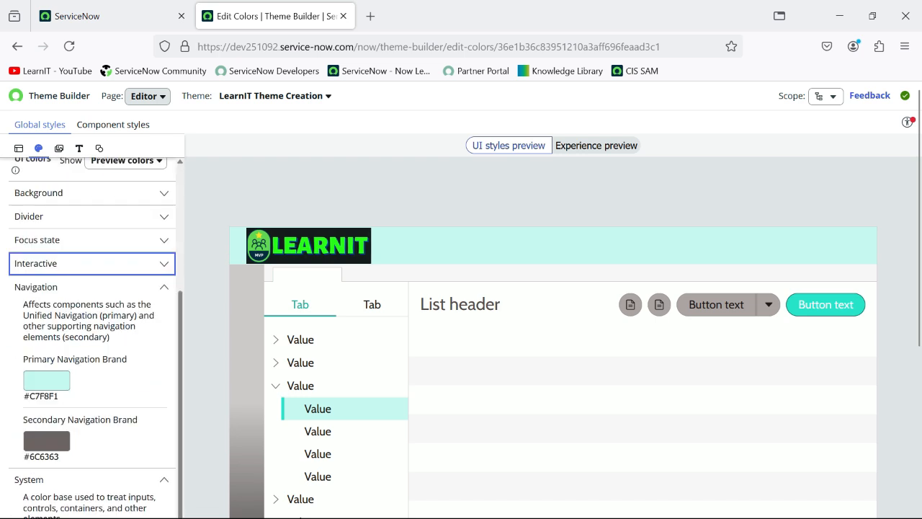
left_click(165, 279)
scroll(165, 281, "down", 2)
scroll(164, 320, "up", 2)
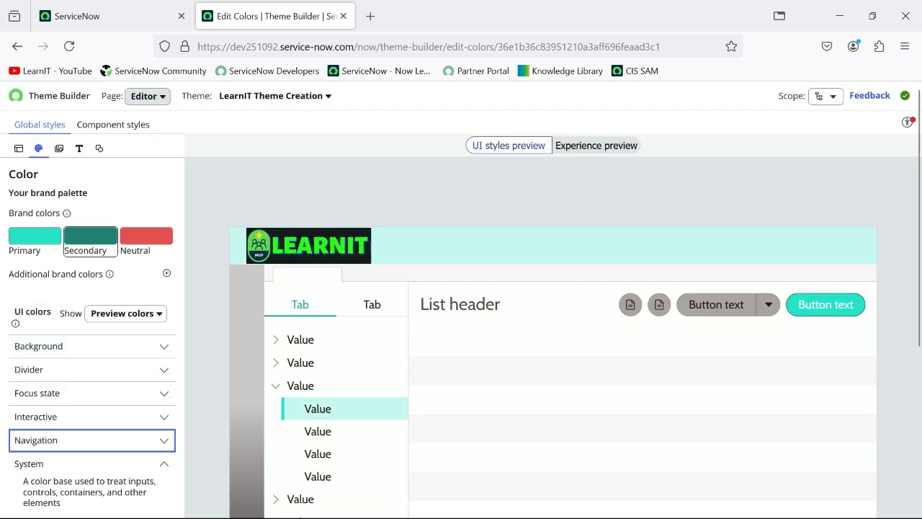
Step: Look through the theme's imagery, font family and corner shape settings without changing them
left_click(59, 148)
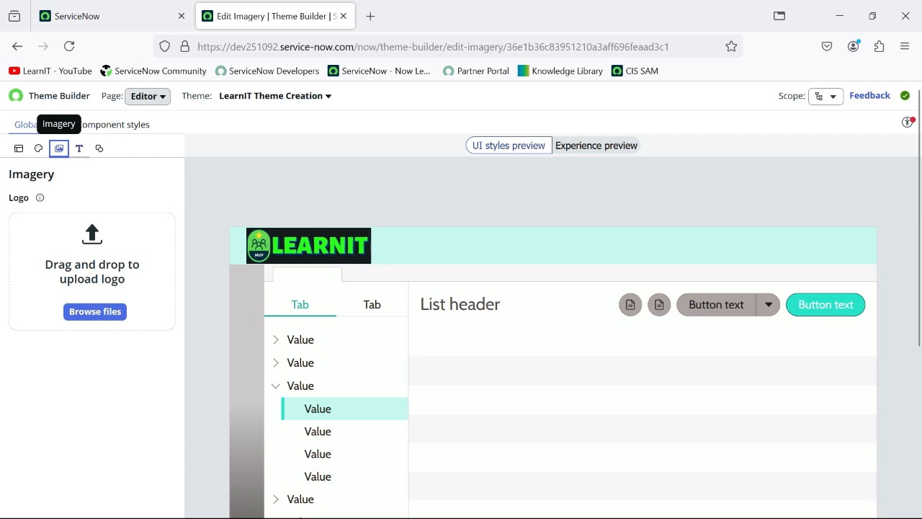
left_click(80, 148)
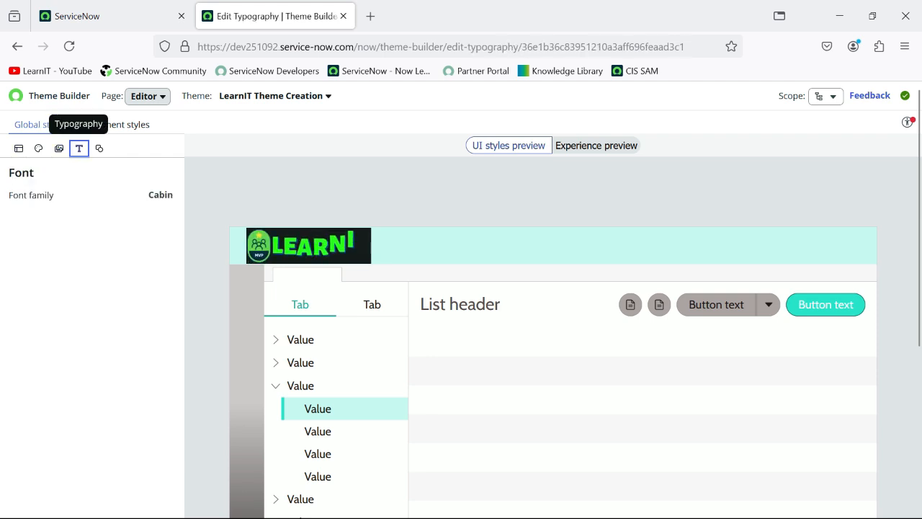
left_click(160, 194)
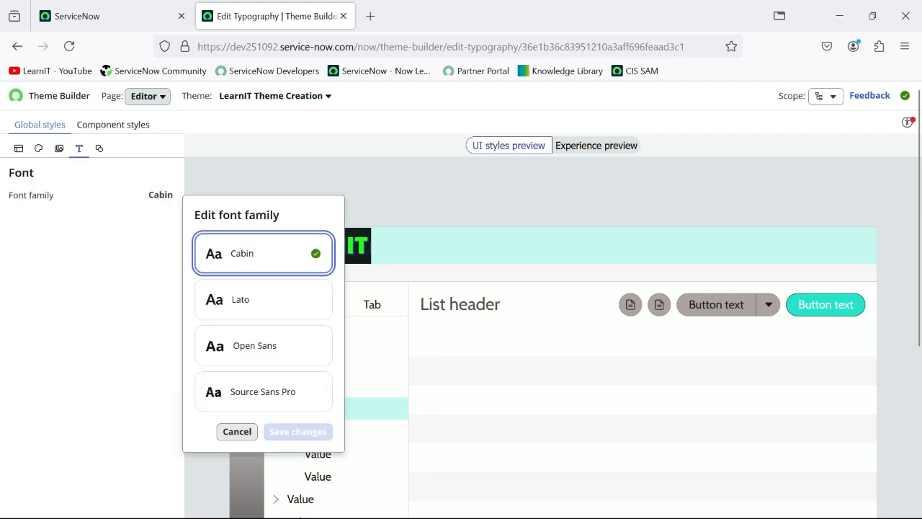
left_click(108, 245)
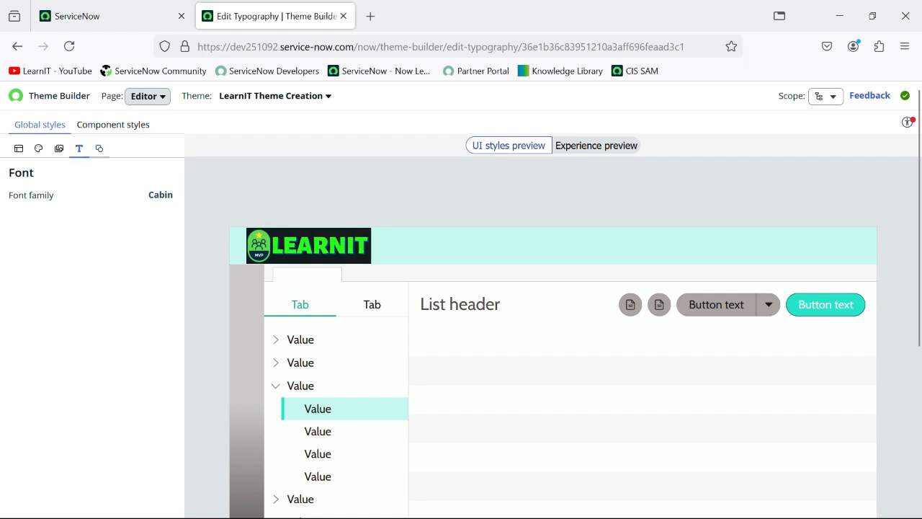
left_click(100, 147)
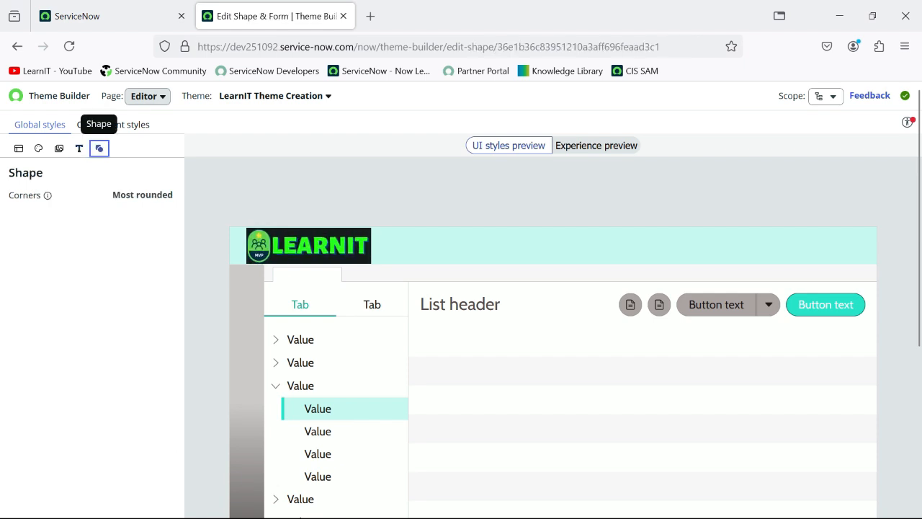
Step: Review the theme overview settings and switch the preview from UI styles to Experience preview
left_click(19, 148)
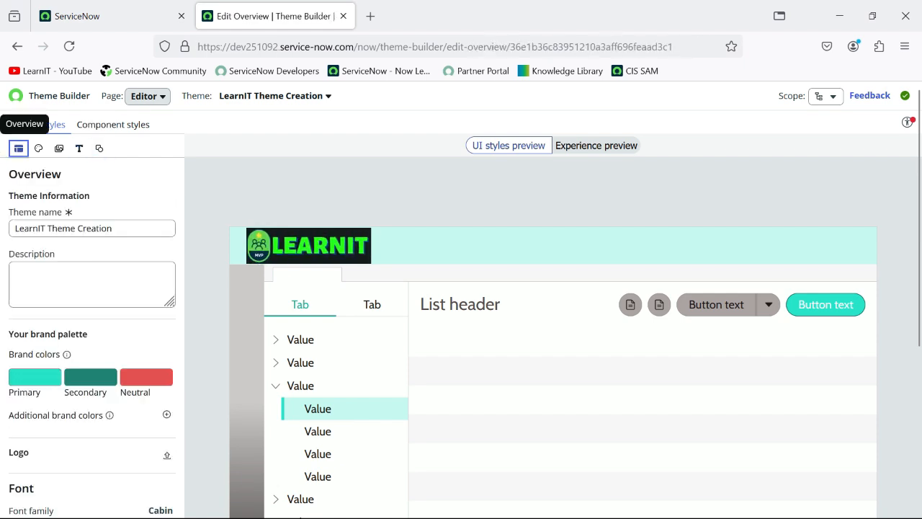
scroll(461, 289, "down", 5)
scroll(461, 288, "up", 5)
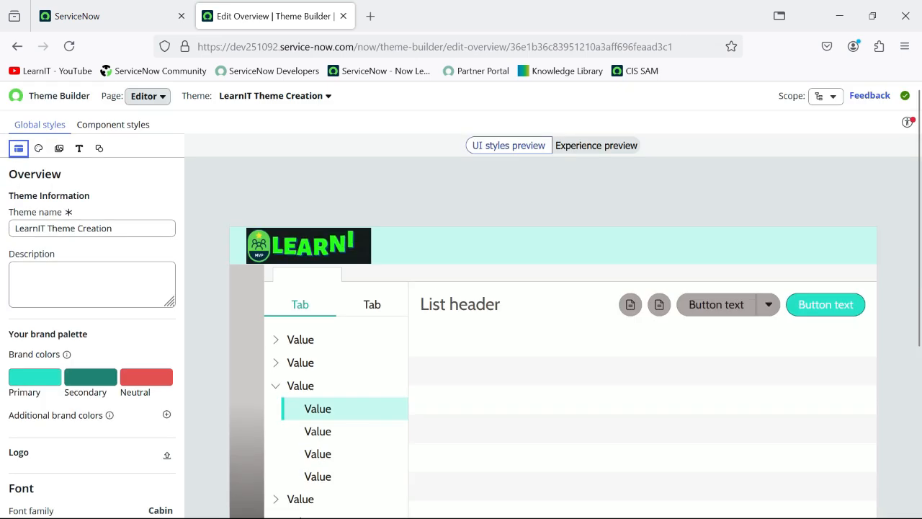
left_click(596, 145)
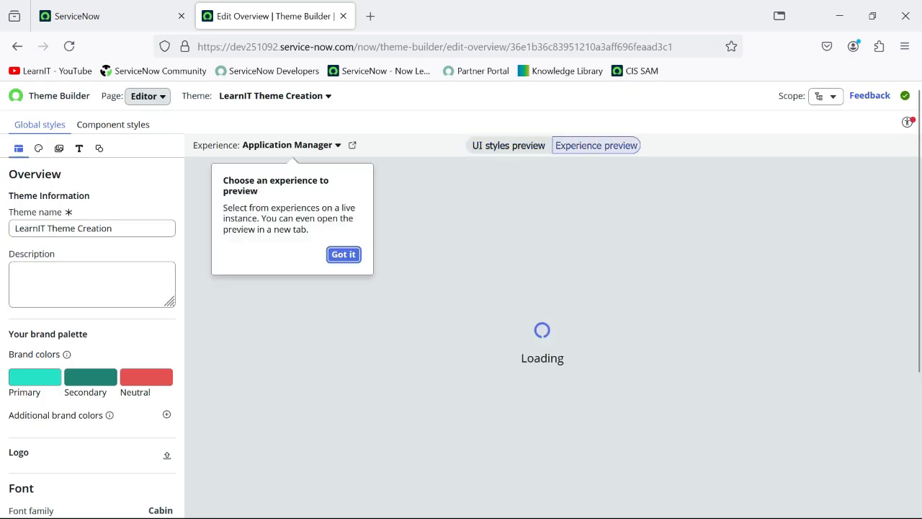
Step: Dismiss the experience preview tip and look through the Application Manager experience with the custom theme applied
key("Return")
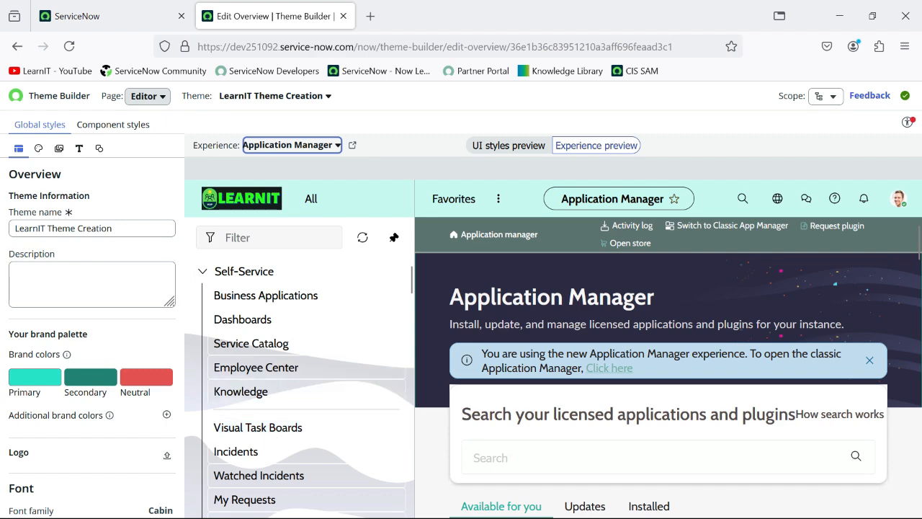
scroll(389, 381, "down", 1)
scroll(585, 360, "down", 5)
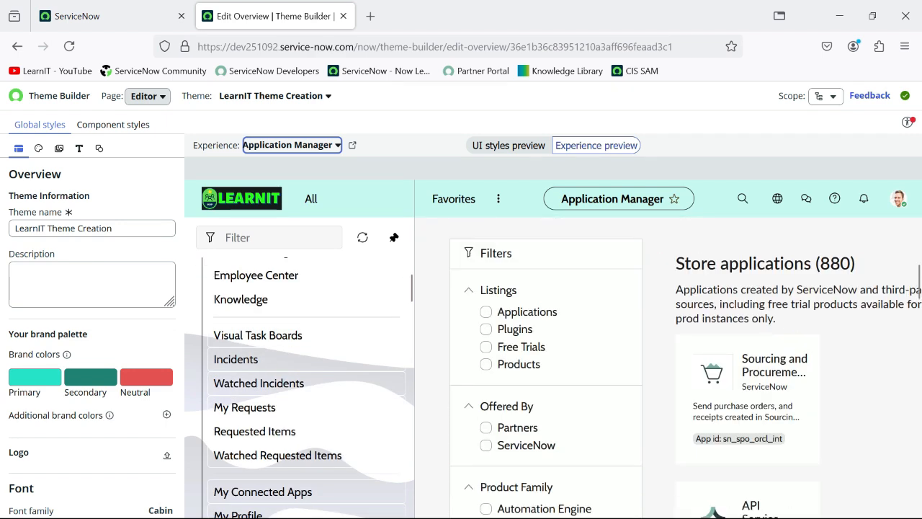
scroll(585, 360, "down", 6)
scroll(288, 409, "down", 5)
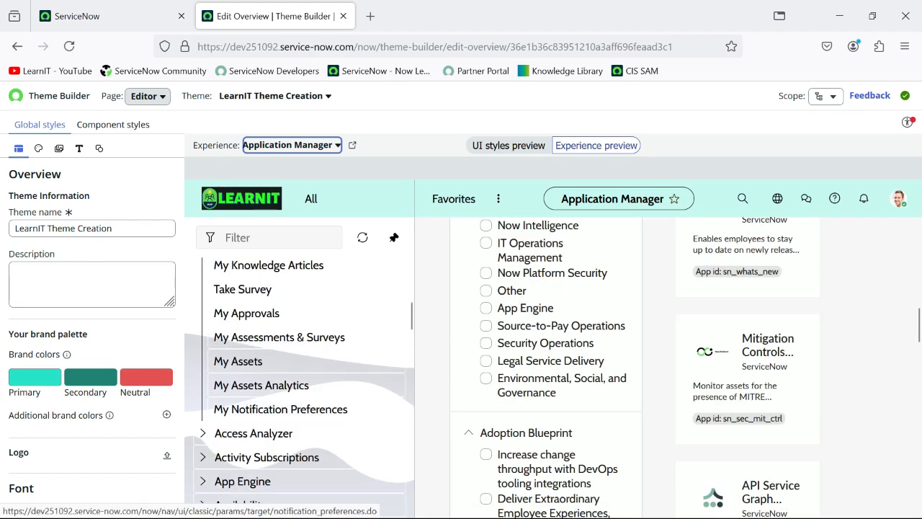
scroll(670, 367, "down", 10)
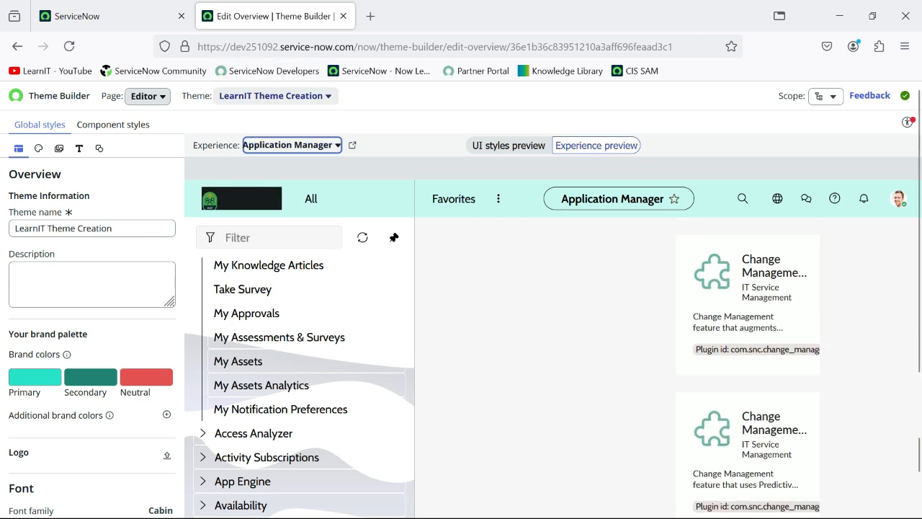
Step: Set the application scope for the theme editor to Global and apply it
left_click(274, 96)
left_click(274, 96)
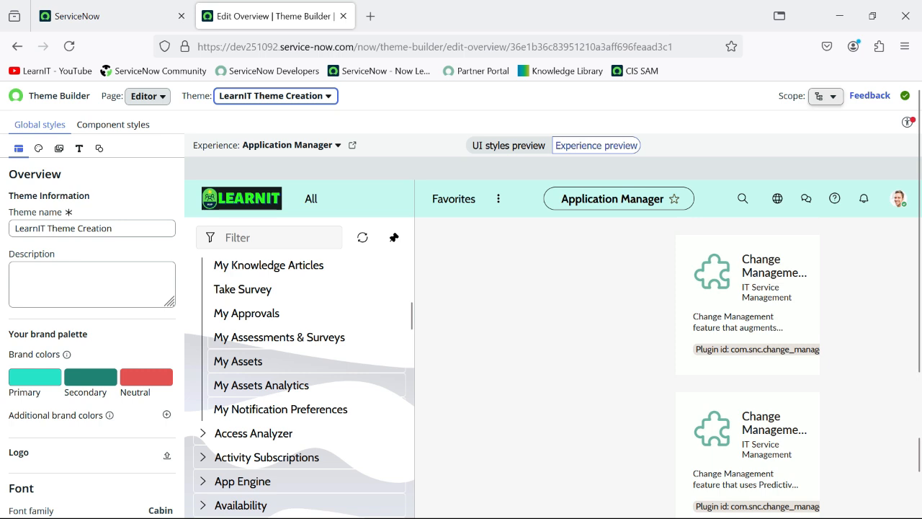
left_click(826, 96)
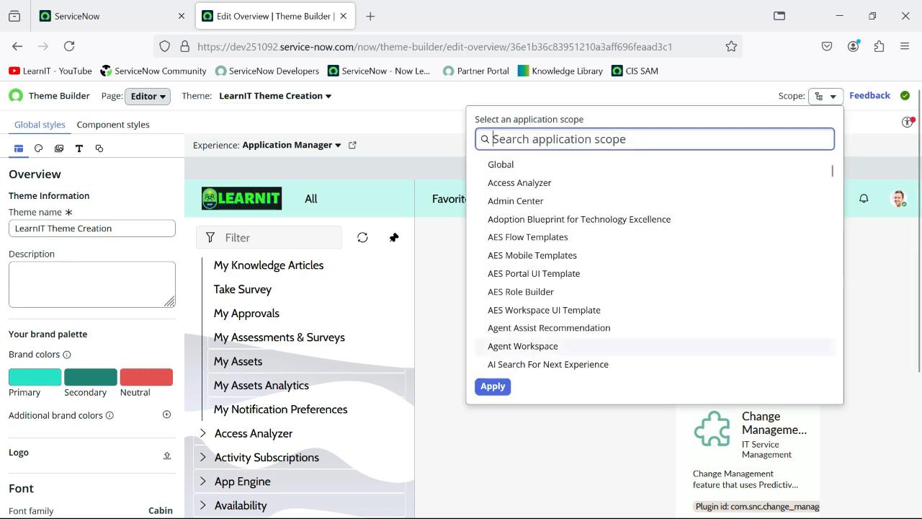
left_click(826, 96)
left_click(825, 97)
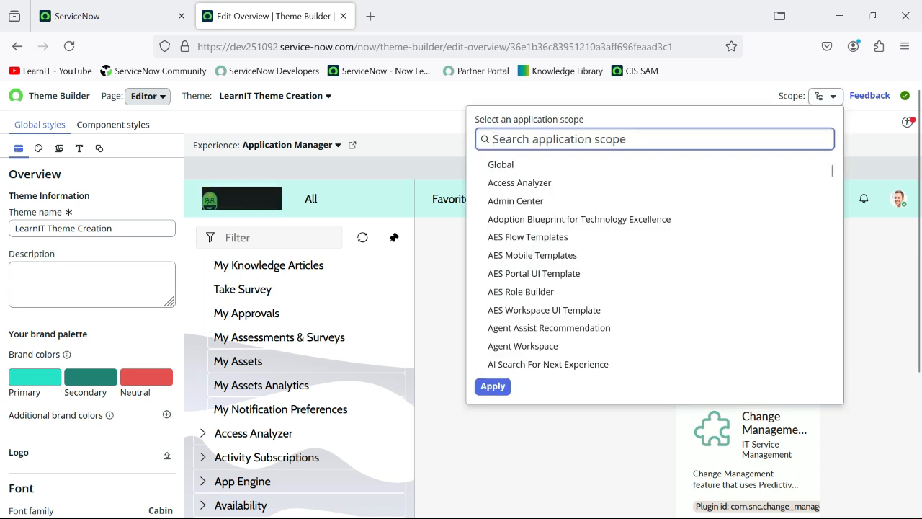
left_click(548, 165)
left_click(493, 387)
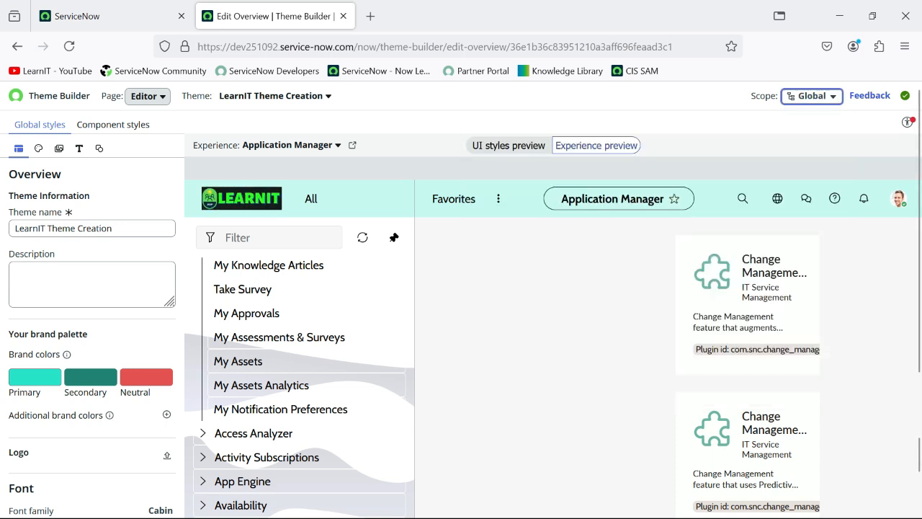
left_click(812, 97)
left_click(812, 97)
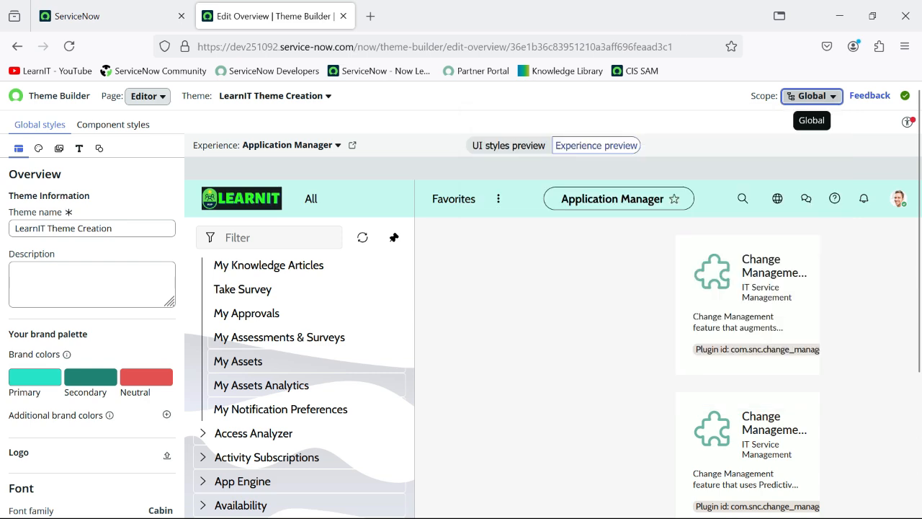
left_click(813, 96)
left_click(493, 387)
scroll(533, 374, "down", 8)
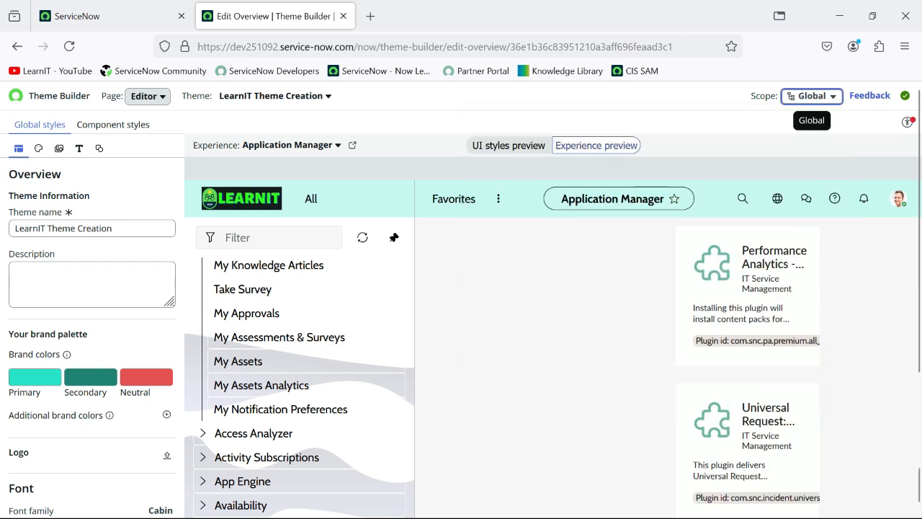
scroll(309, 313, "down", 5)
Step: Check which themes the ServiceNow user preferences offer, close the preferences and return to Theme Builder
left_click(108, 16)
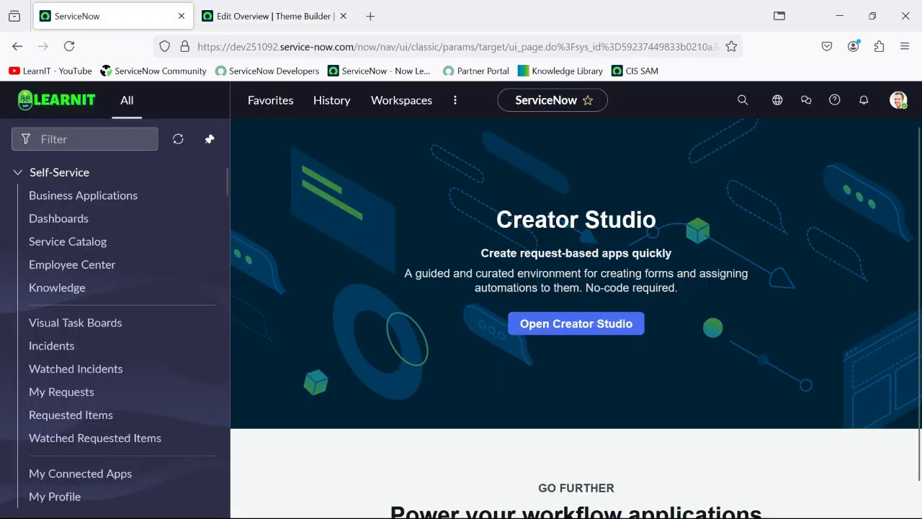
left_click(898, 100)
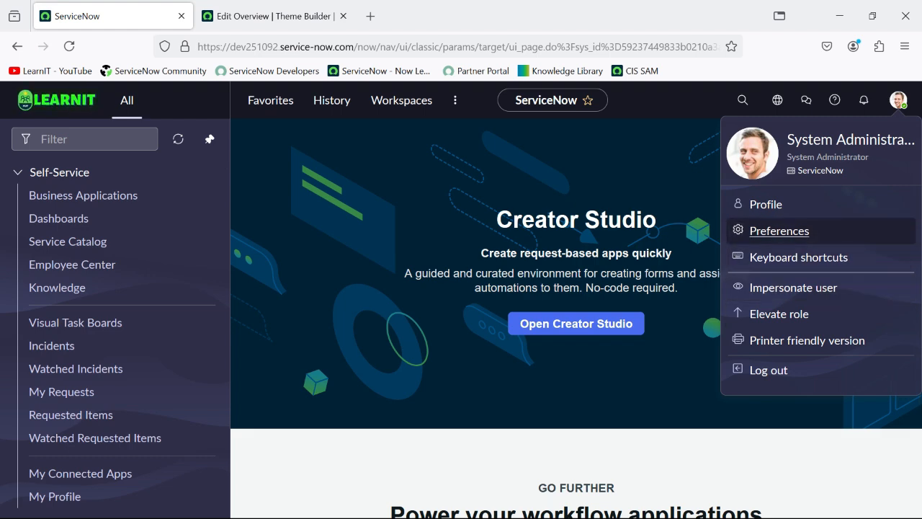
left_click(779, 230)
left_click(547, 189)
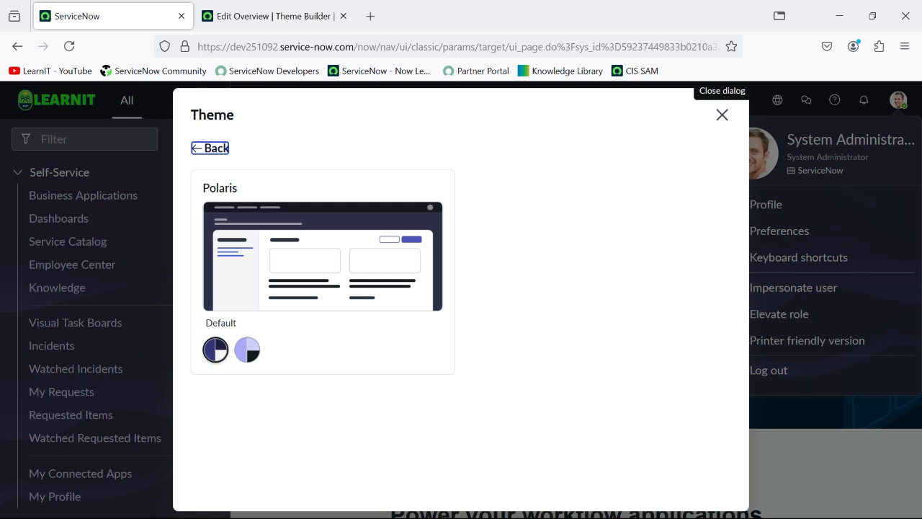
key("Return")
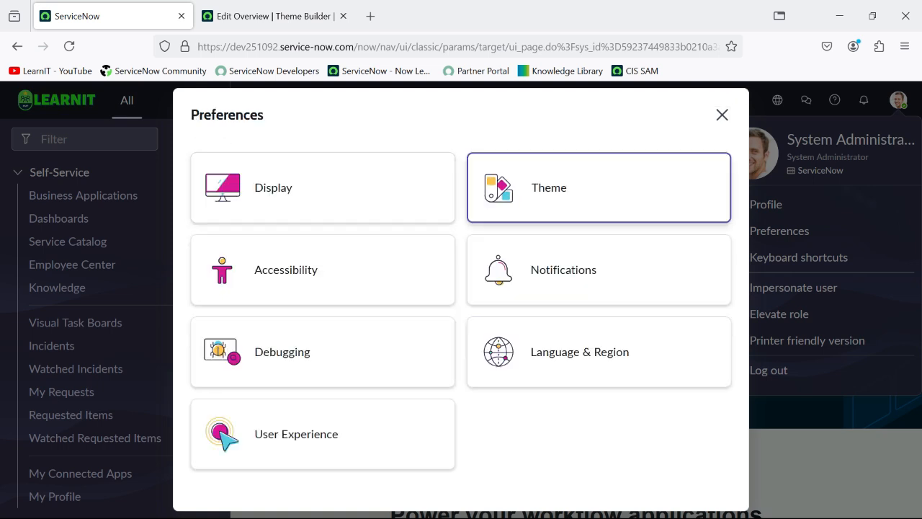
key("Return")
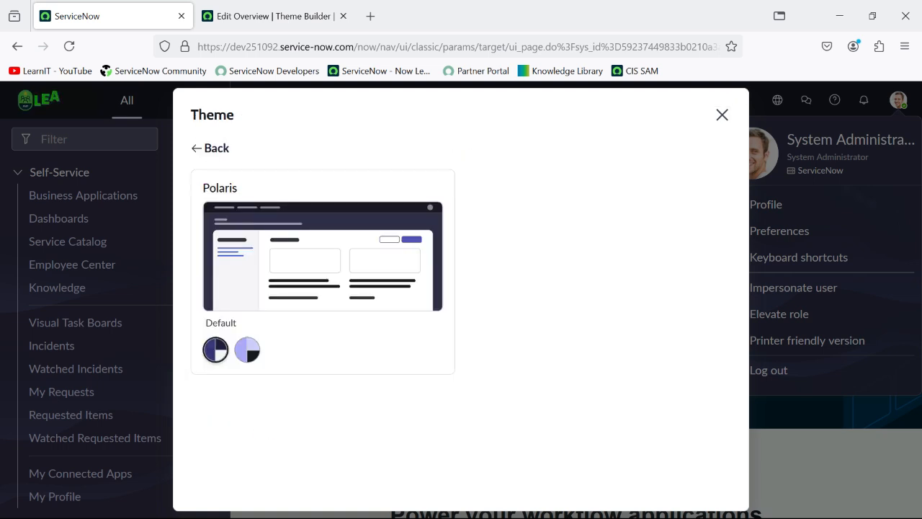
left_click(722, 115)
left_click(274, 15)
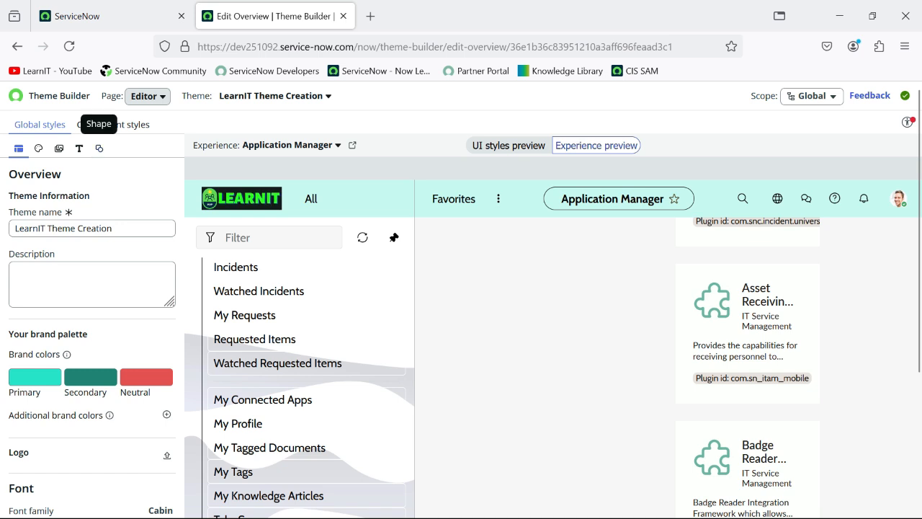
Step: Open the theme's component styles and compare the Editing and Preview modes
left_click(113, 125)
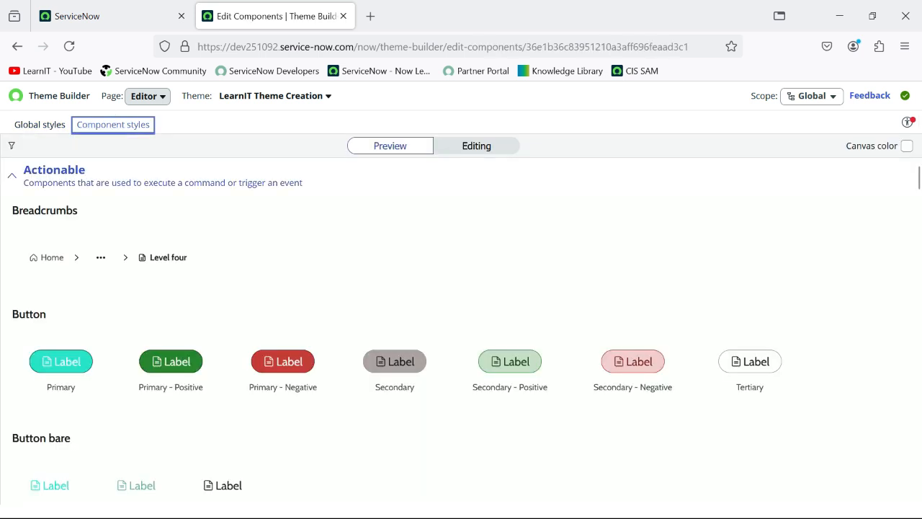
left_click(476, 147)
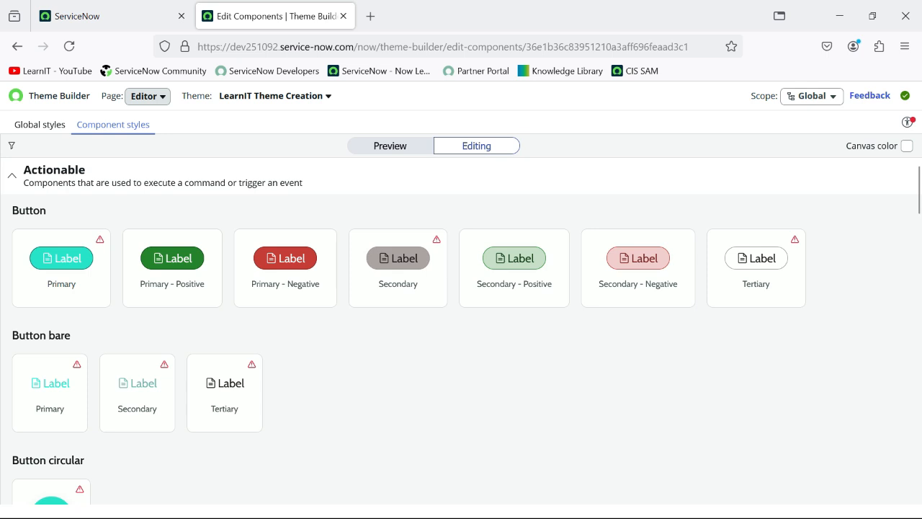
left_click(390, 147)
Step: Examine how the theme styles the previewed components, including the actionable, display type and input ones, and glance at the ServiceNow home page
scroll(432, 288, "down", 4)
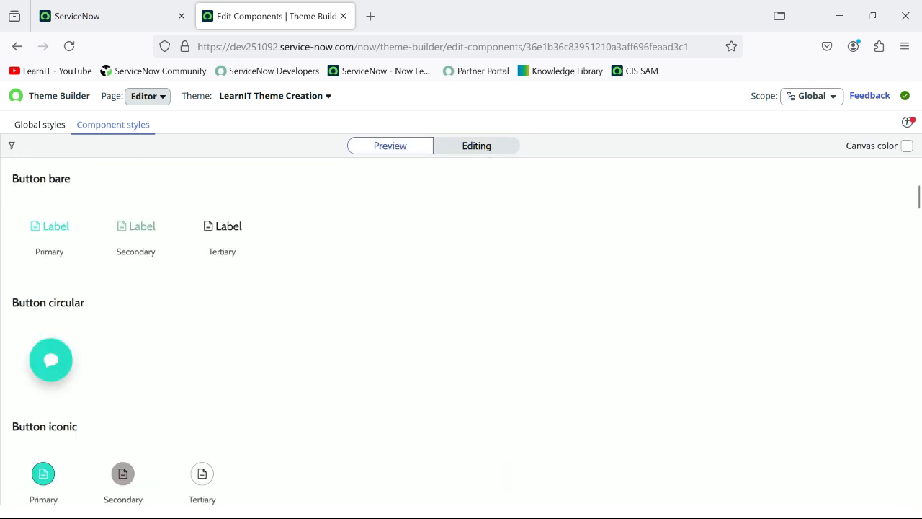
scroll(461, 324, "down", 15)
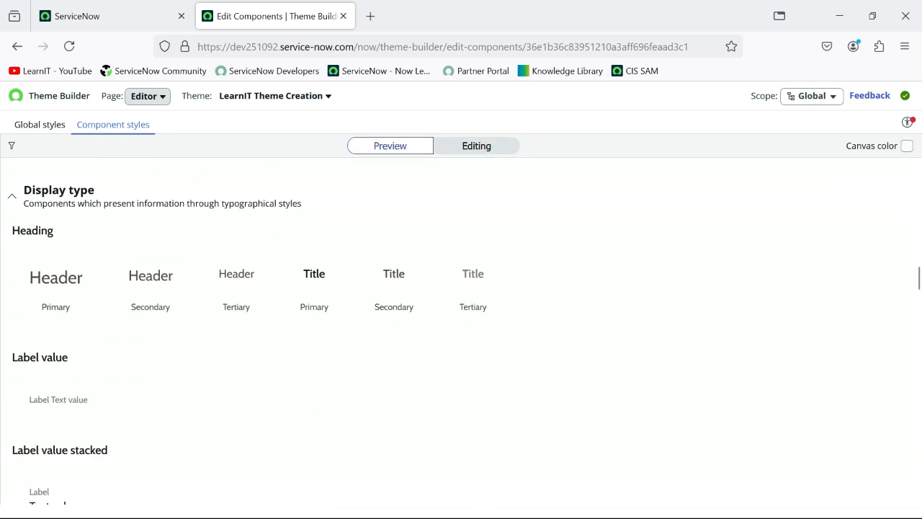
scroll(461, 325, "down", 13)
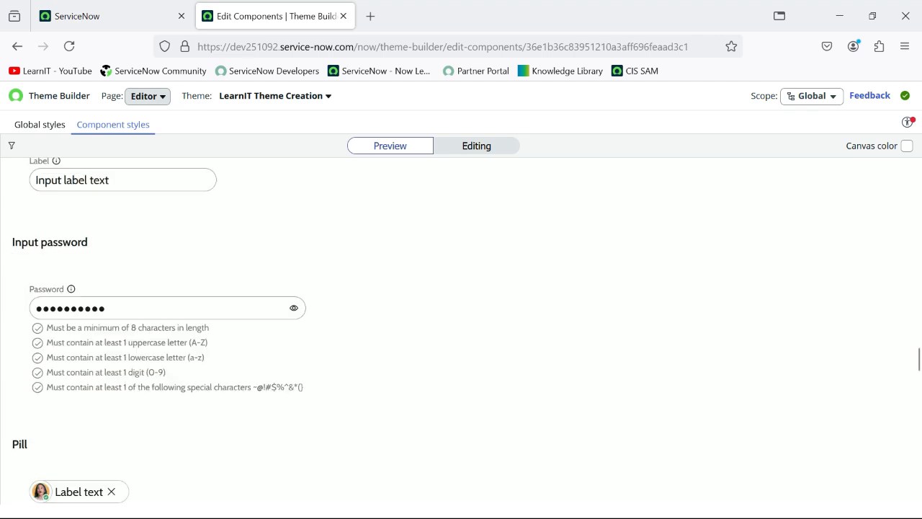
scroll(461, 324, "down", 4)
scroll(461, 324, "up", 9)
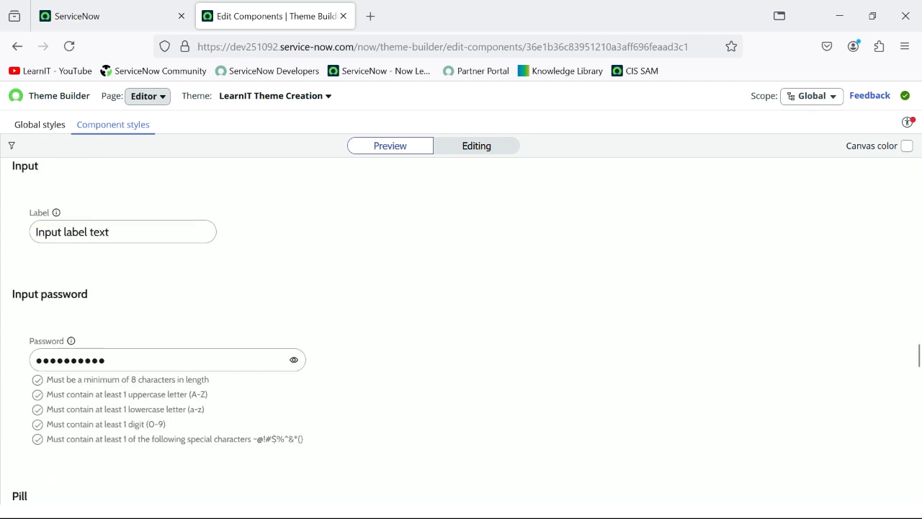
scroll(461, 324, "up", 15)
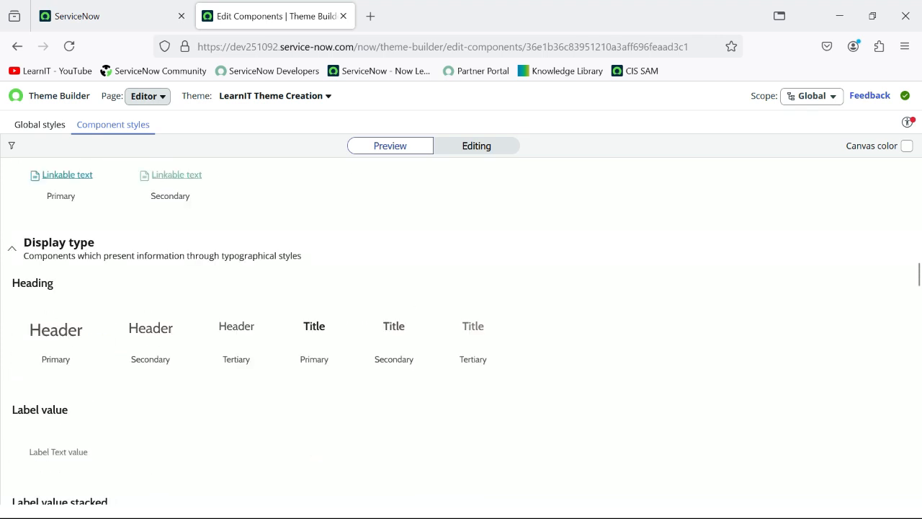
scroll(461, 324, "up", 10)
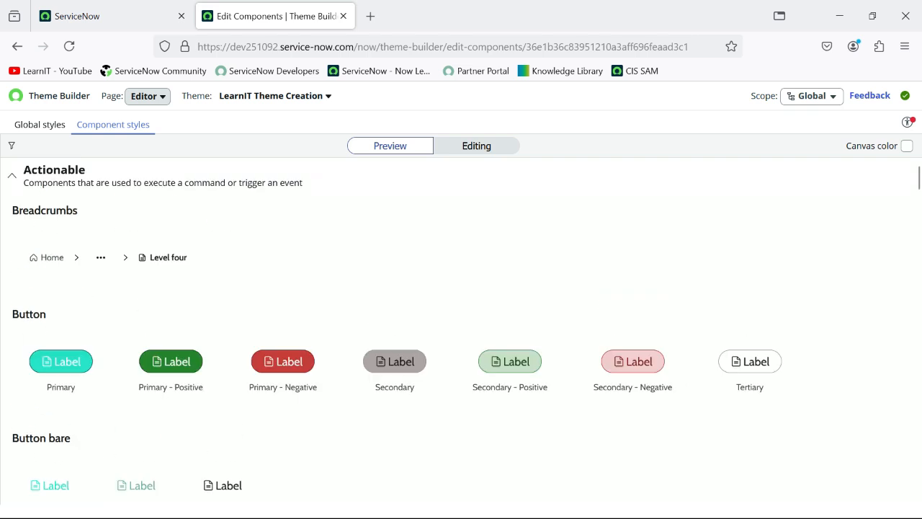
scroll(461, 324, "down", 4)
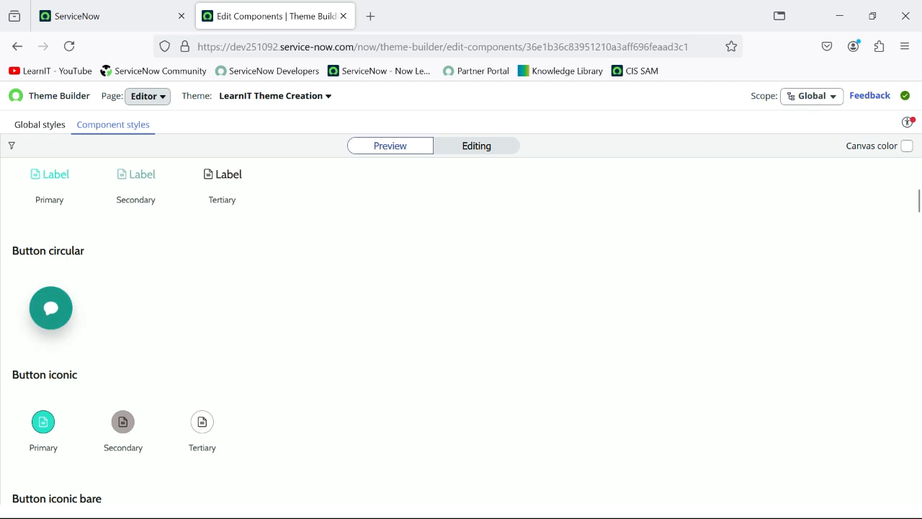
scroll(462, 325, "down", 4)
scroll(461, 325, "down", 4)
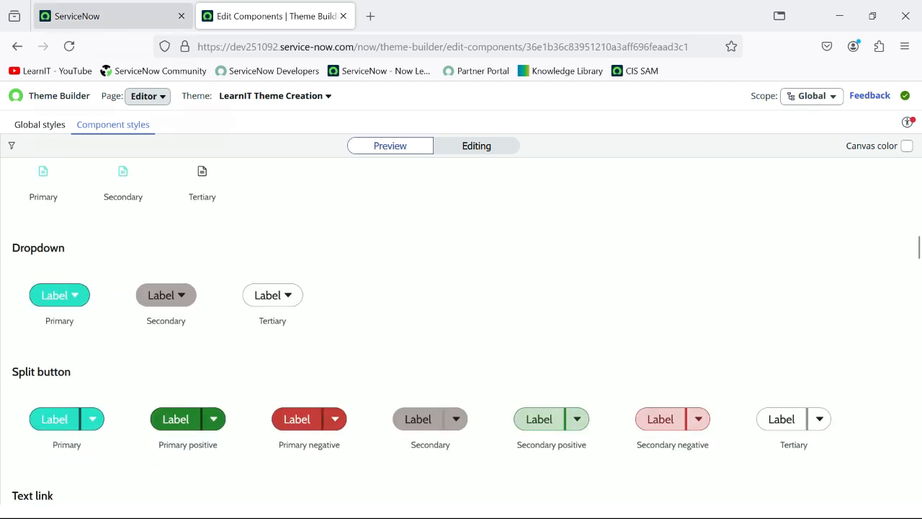
left_click(112, 16)
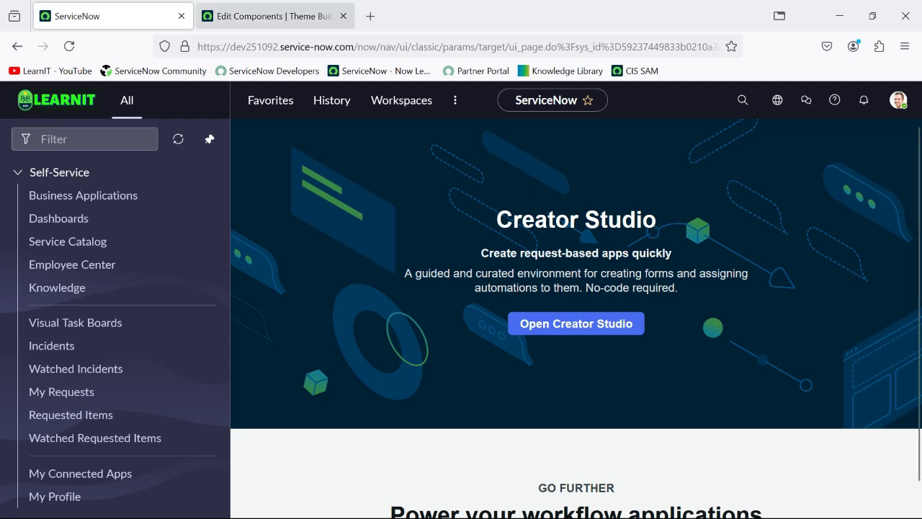
left_click(276, 16)
scroll(461, 325, "up", 4)
scroll(461, 324, "up", 8)
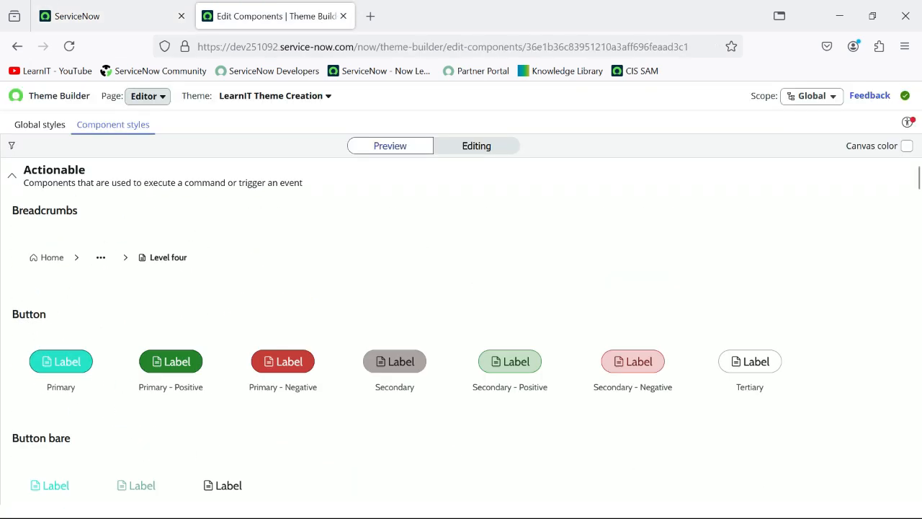
Step: Reselect LearnIT Theme Creation as the theme and return to its global styles
left_click(275, 96)
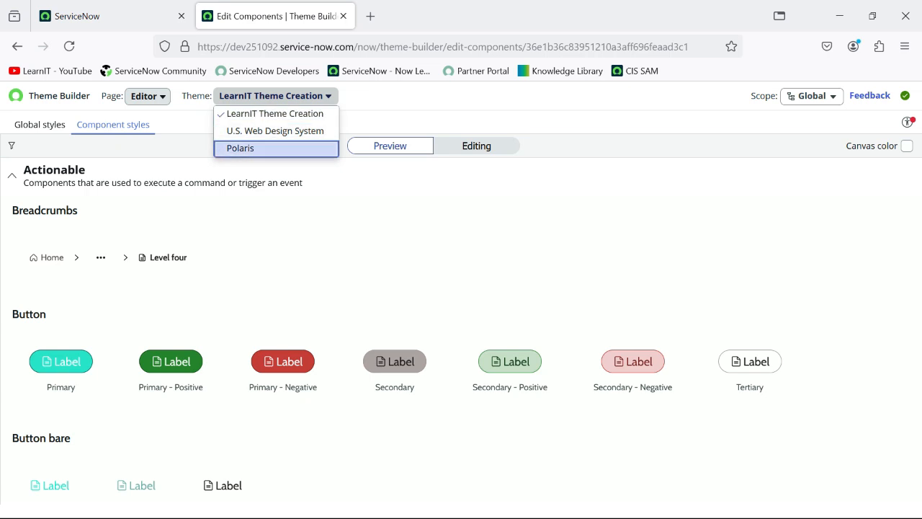
left_click(275, 113)
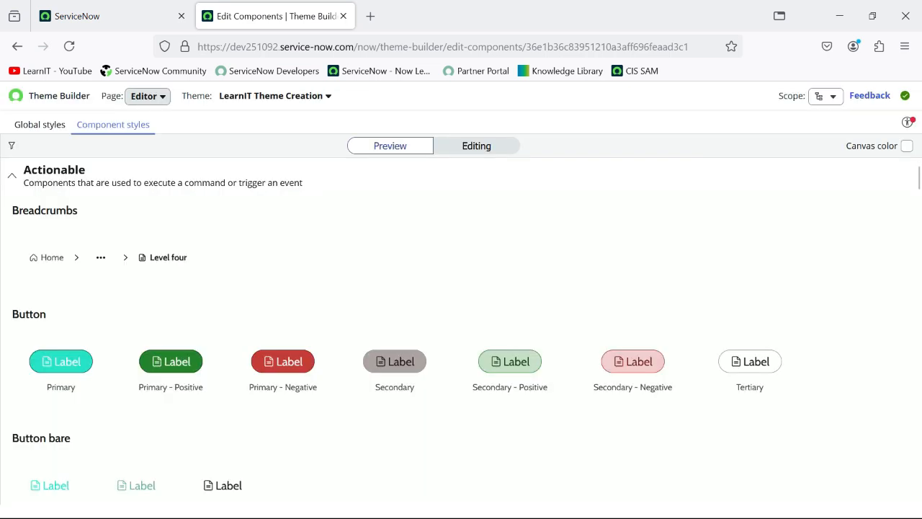
left_click(40, 124)
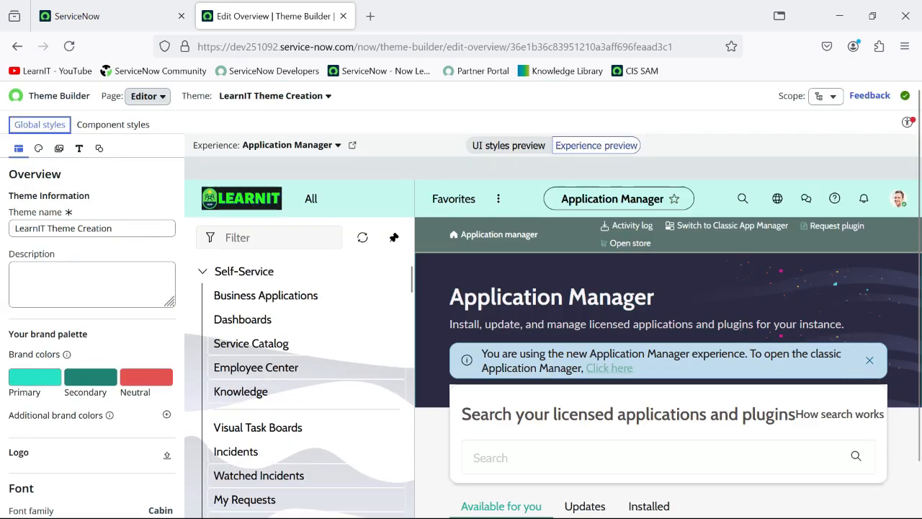
Step: Check the theme's accessibility preferences and the list of experiences available for preview
left_click(908, 122)
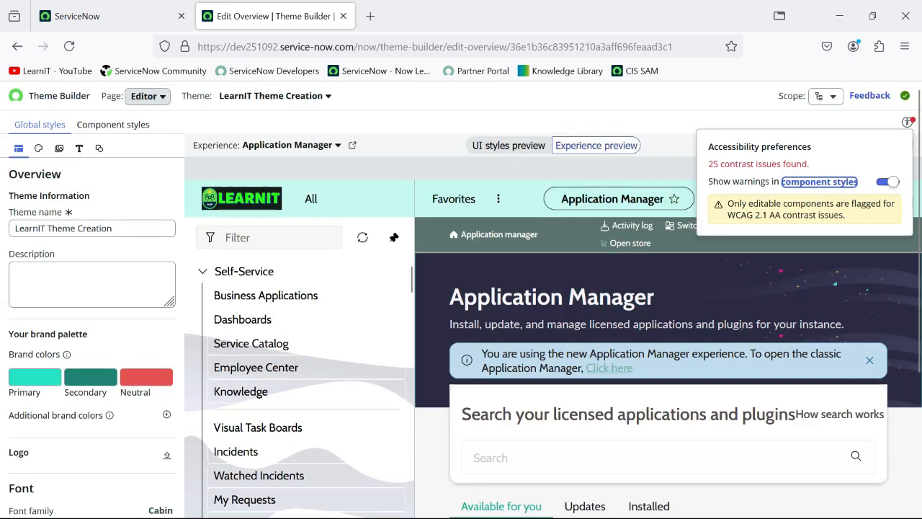
left_click(908, 122)
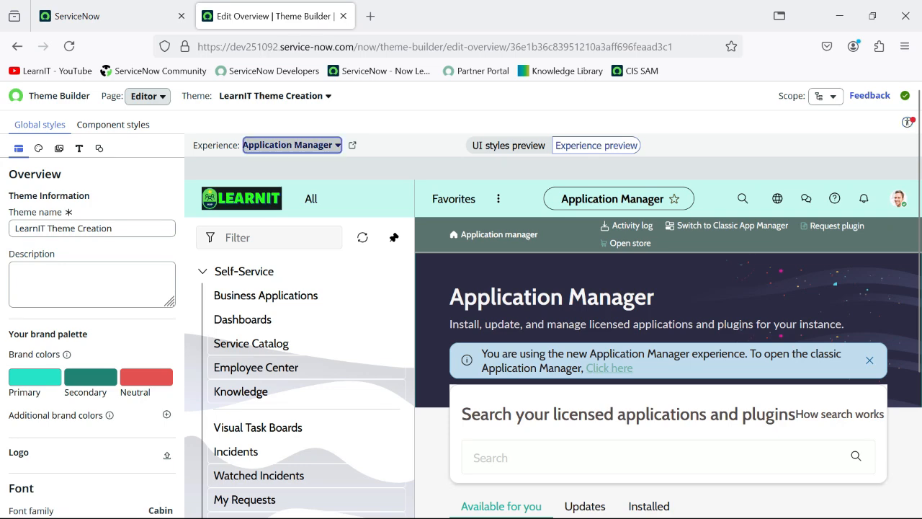
left_click(288, 145)
left_click(292, 145)
left_click(292, 145)
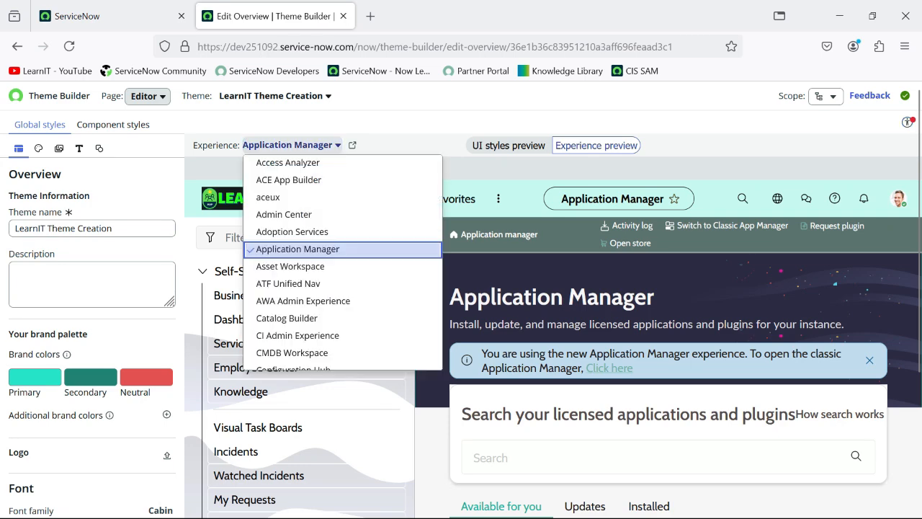
left_click(292, 144)
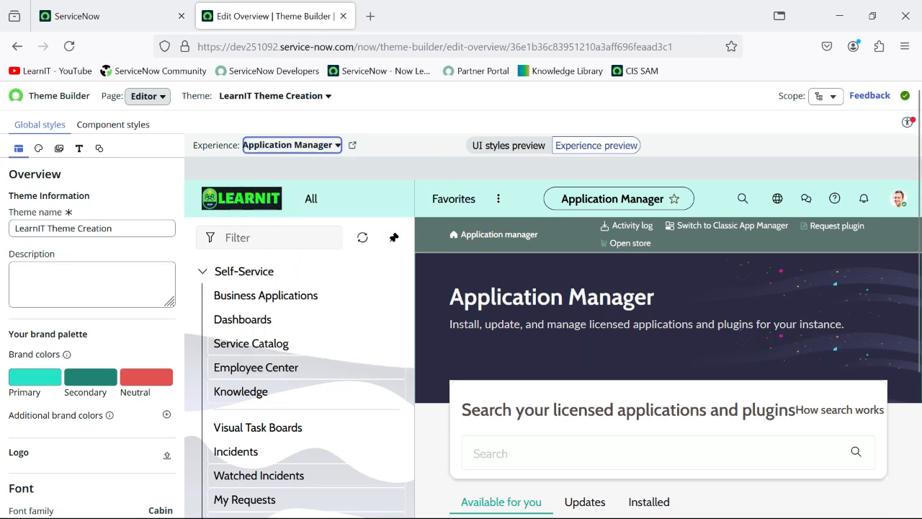
Step: Review the theme's component styles, available editor pages, color settings and imagery settings
left_click(114, 125)
left_click(40, 124)
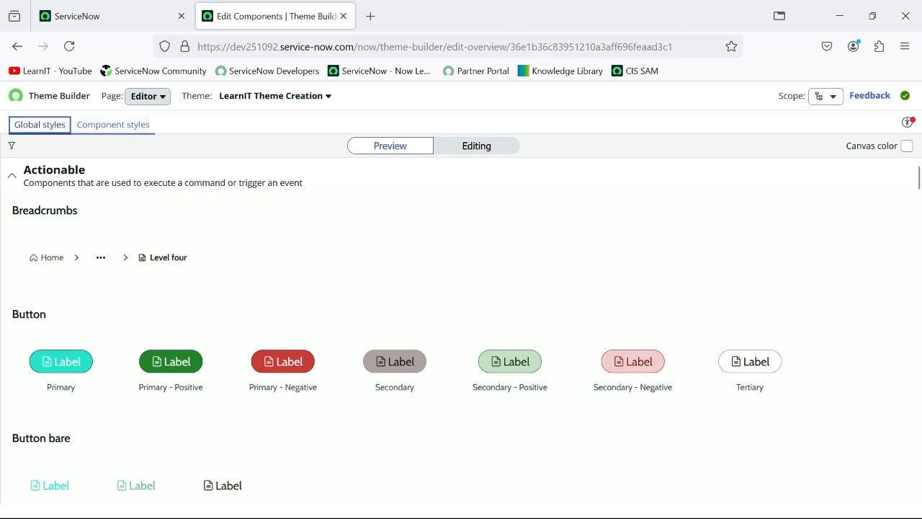
left_click(148, 96)
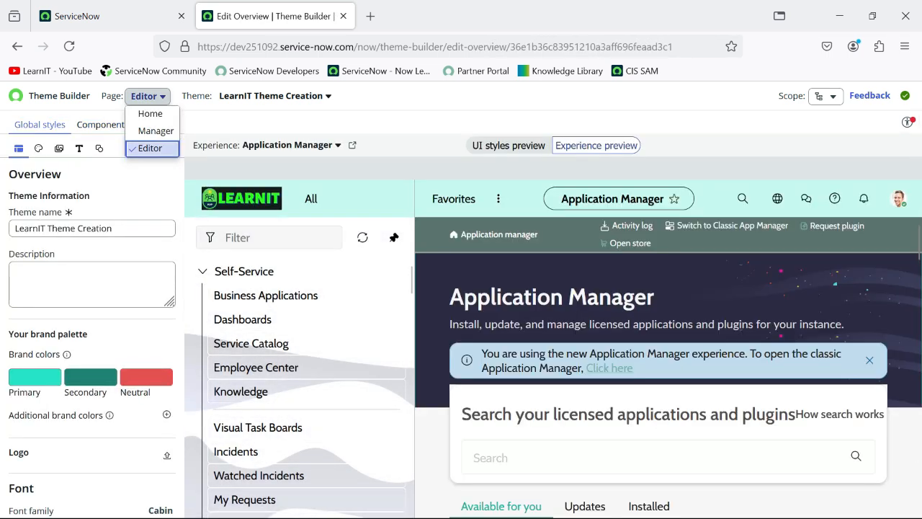
left_click(148, 97)
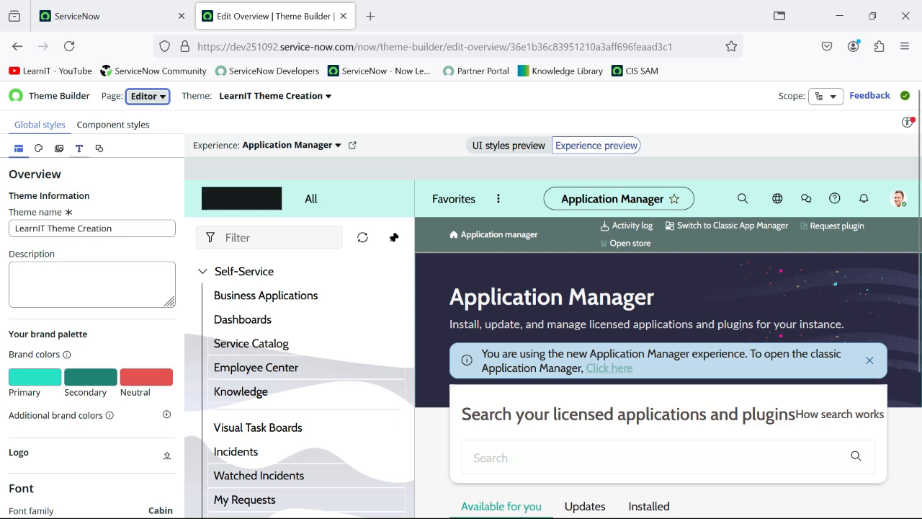
left_click(39, 148)
scroll(79, 389, "down", 3)
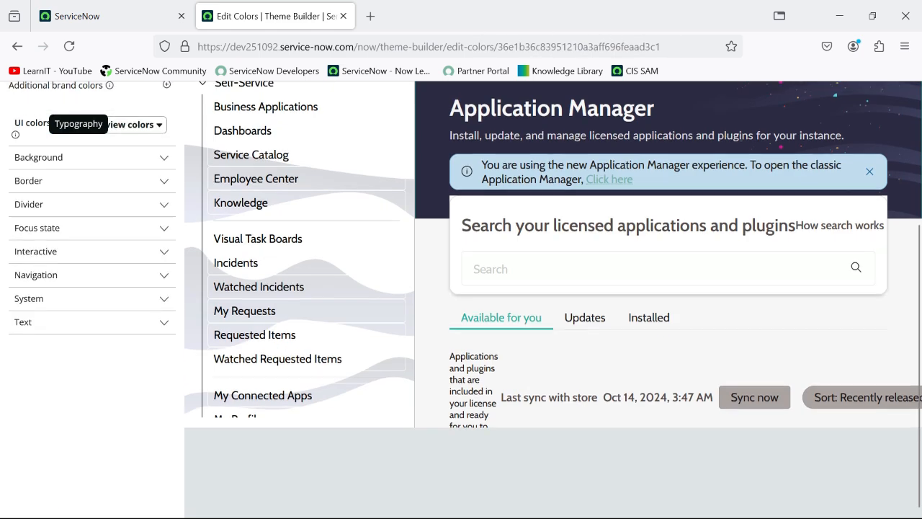
scroll(79, 392, "up", 3)
scroll(80, 393, "down", 3)
scroll(79, 393, "up", 3)
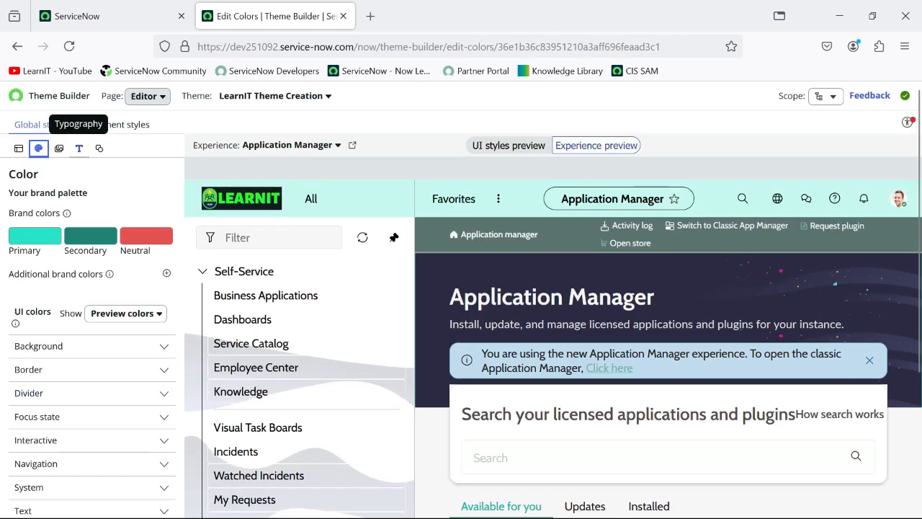
left_click(59, 148)
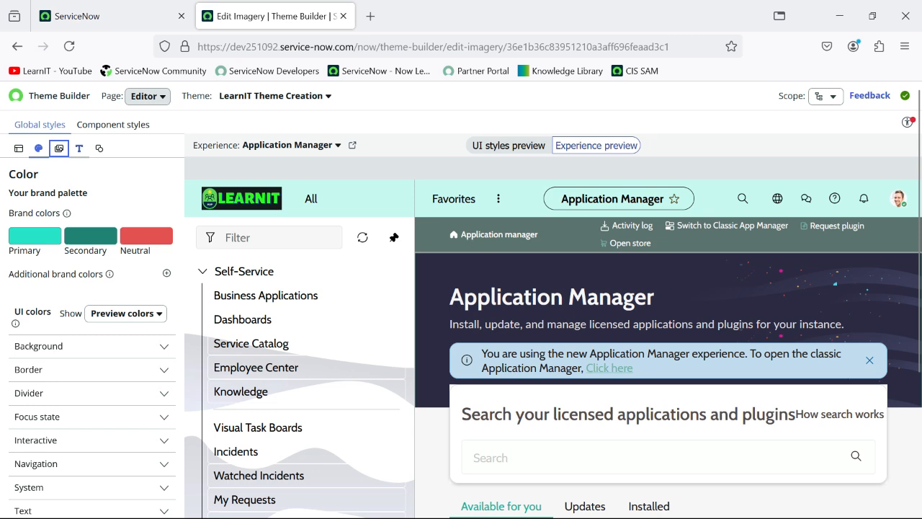
Step: Go to the theme manager and publish the LearnIT Theme Creation theme for all web experiences
left_click(148, 96)
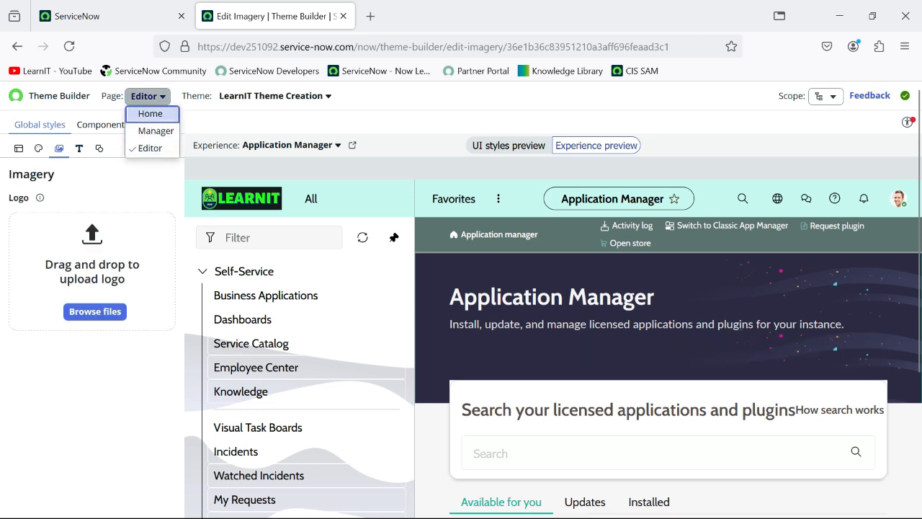
left_click(155, 132)
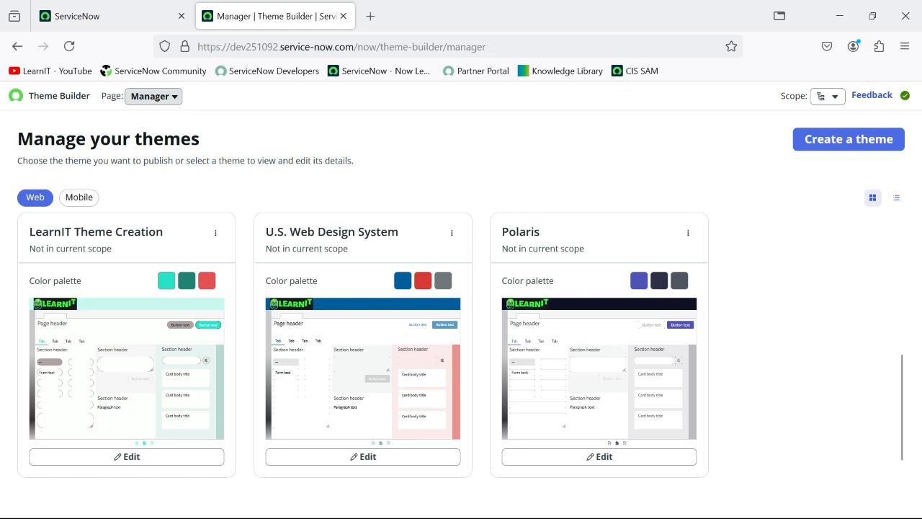
left_click(216, 232)
key("Down")
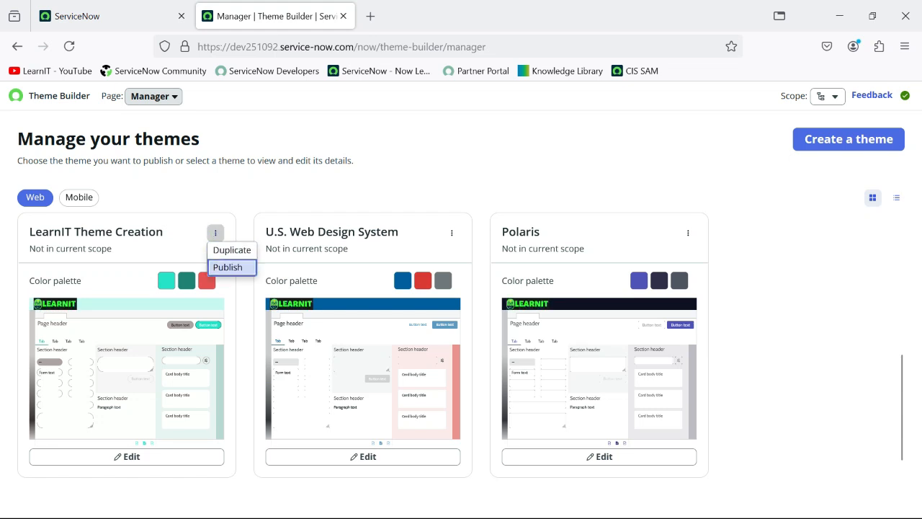
key("Up")
key("Down")
key("Return")
left_click(562, 348)
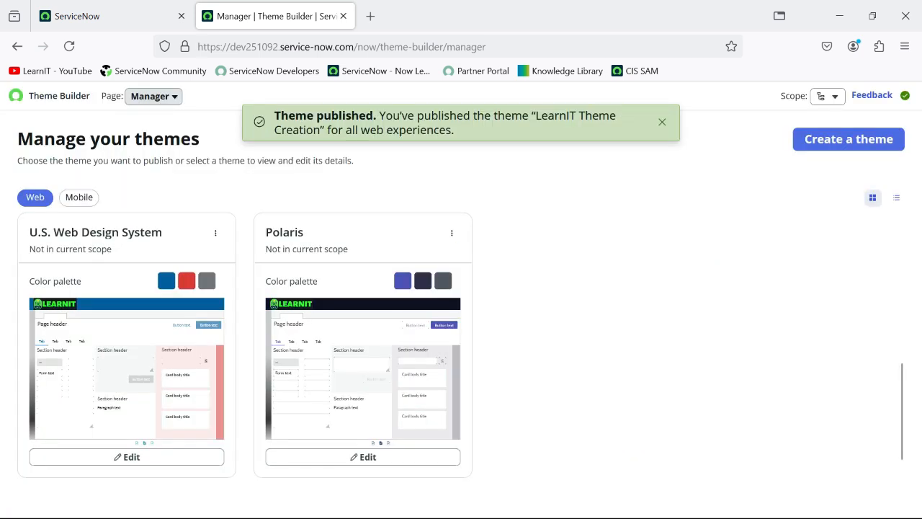
Step: Check the published and unpublished web themes in the manager and dismiss the publishing notification
scroll(461, 342, "up", 2)
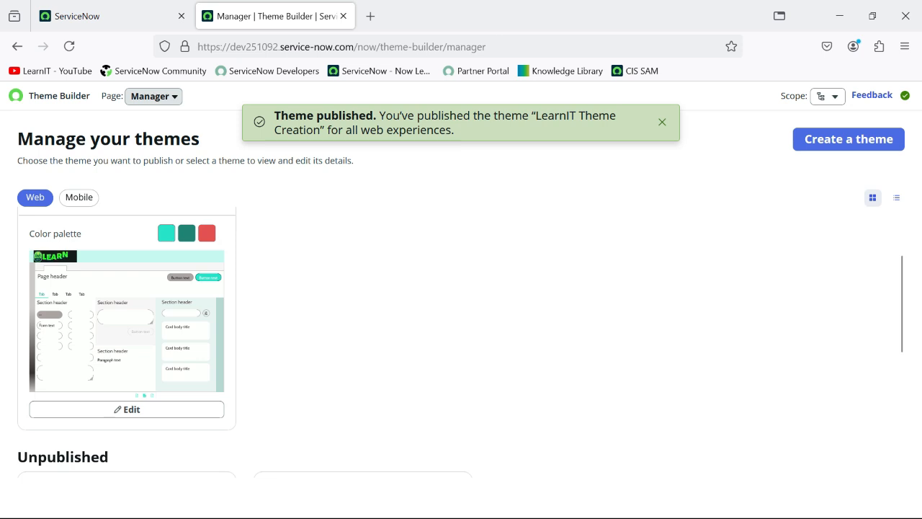
scroll(462, 343, "down", 1)
scroll(461, 342, "down", 2)
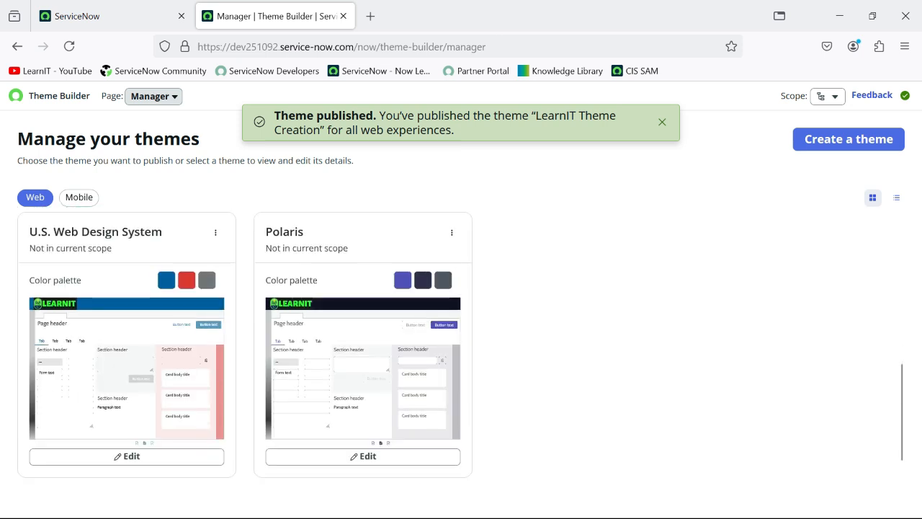
scroll(462, 342, "up", 5)
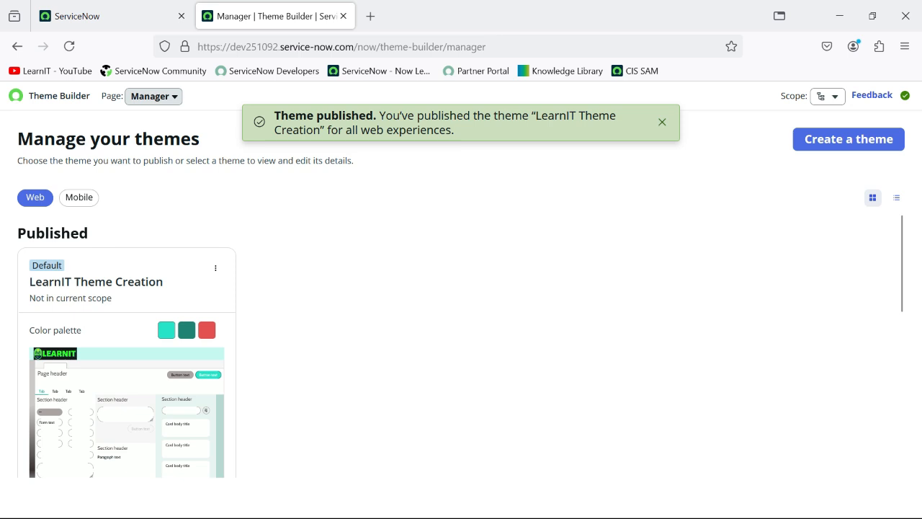
left_click(662, 121)
Step: Examine how the published theme styles the ServiceNow home page and its Self-Service navigation, comparing it with the theme manager
left_click(77, 16)
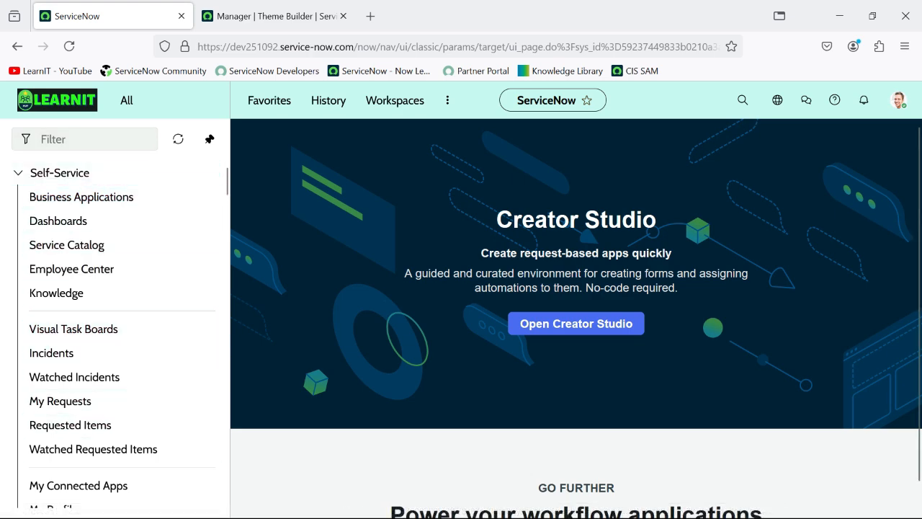
scroll(116, 324, "down", 4)
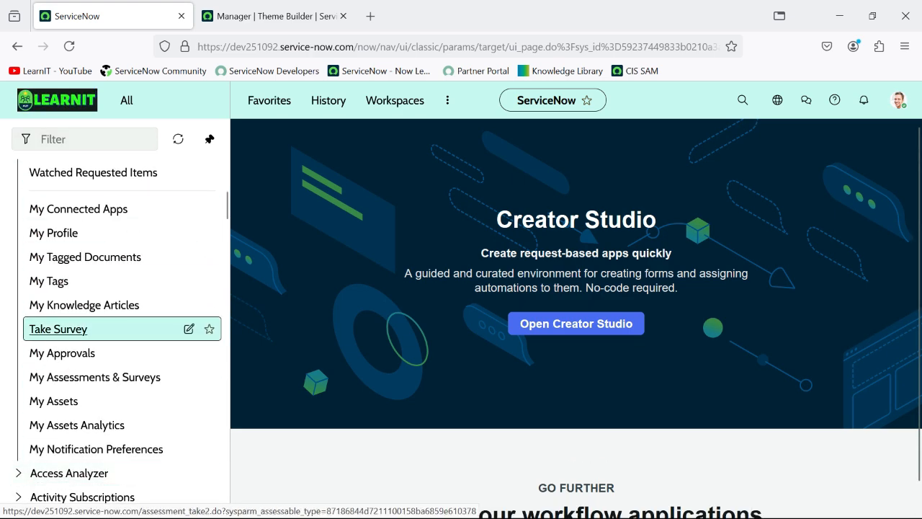
scroll(115, 310, "up", 4)
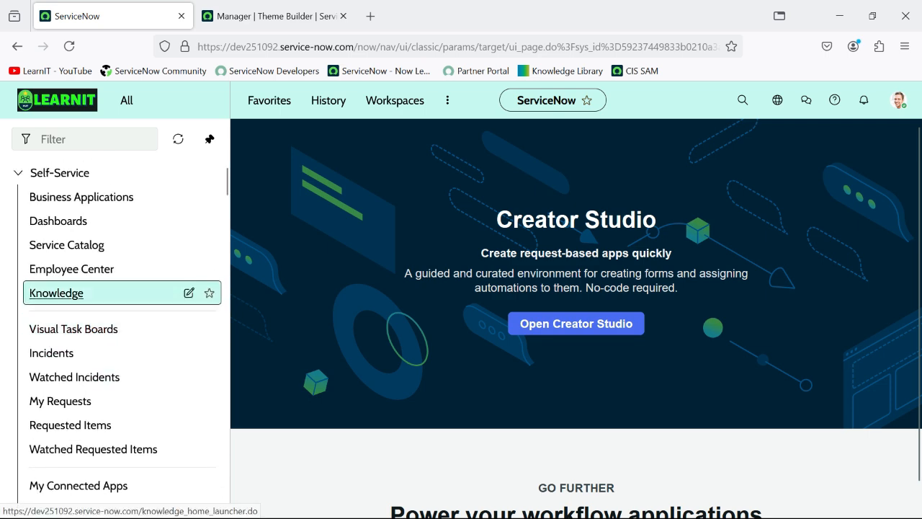
left_click(275, 15)
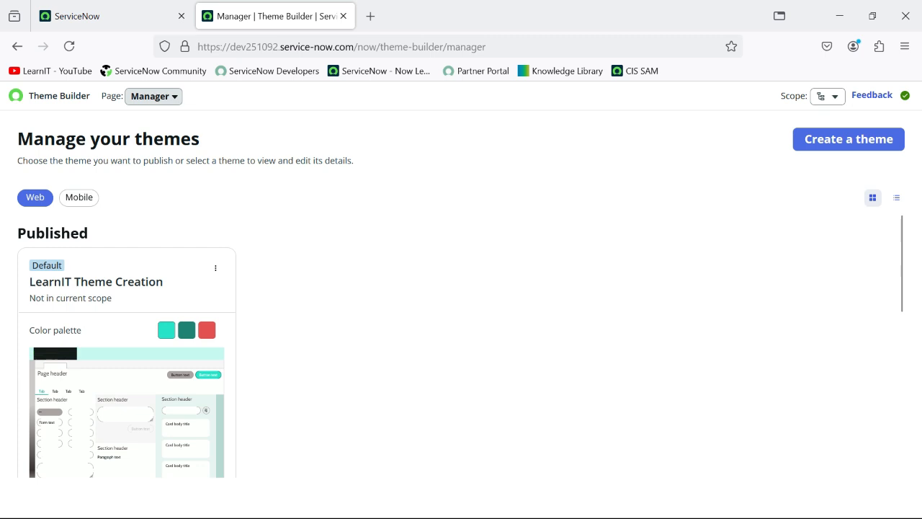
left_click(108, 16)
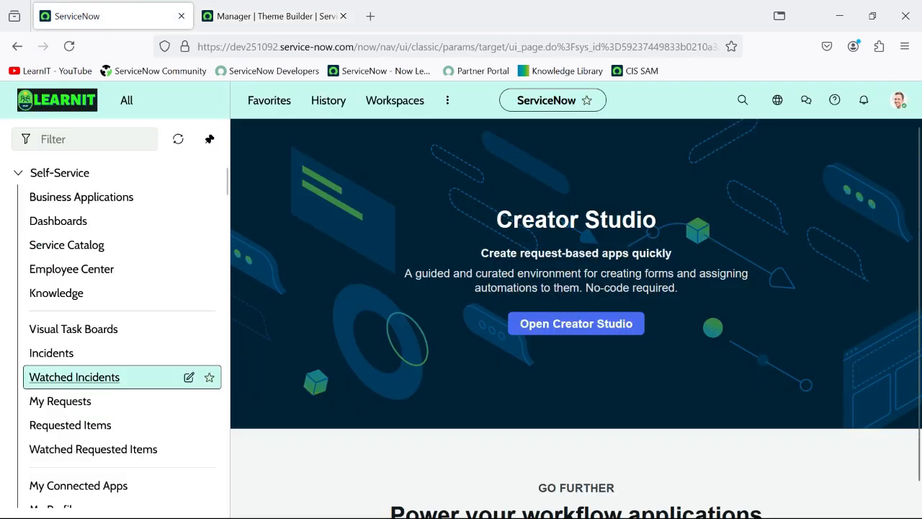
scroll(108, 433, "down", 3)
scroll(109, 324, "up", 3)
scroll(360, 325, "down", 2)
scroll(123, 368, "down", 2)
scroll(360, 325, "up", 2)
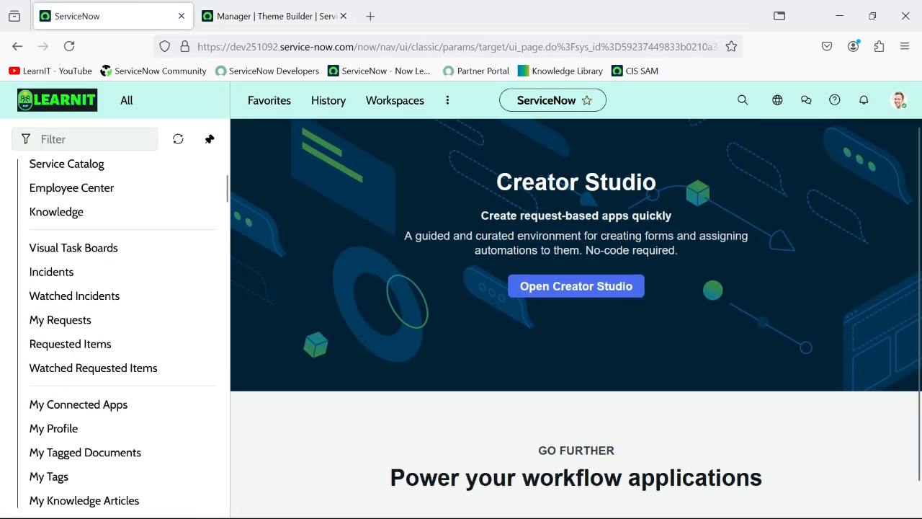
scroll(122, 289, "up", 1)
Step: Open the Self-Service Incidents list and its ATF : Test1 incident, and inspect how the theme styles the list and form
left_click(65, 307)
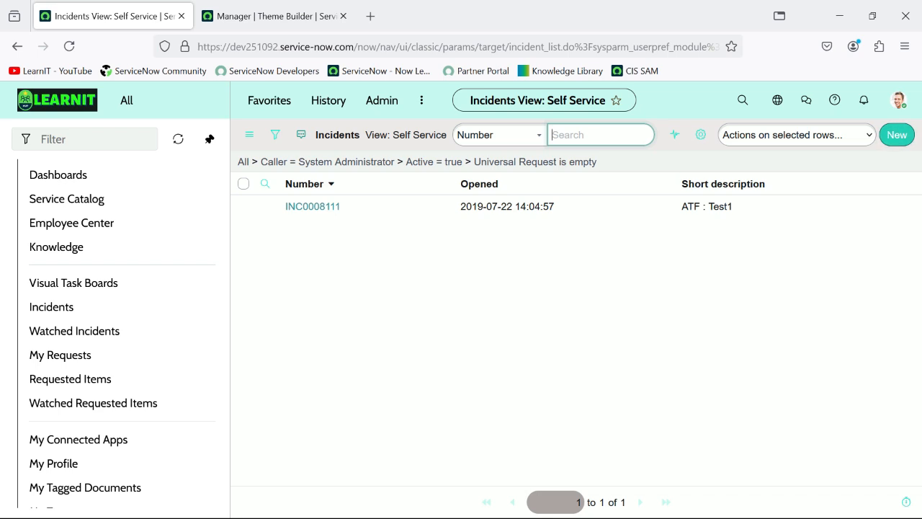
left_click(275, 16)
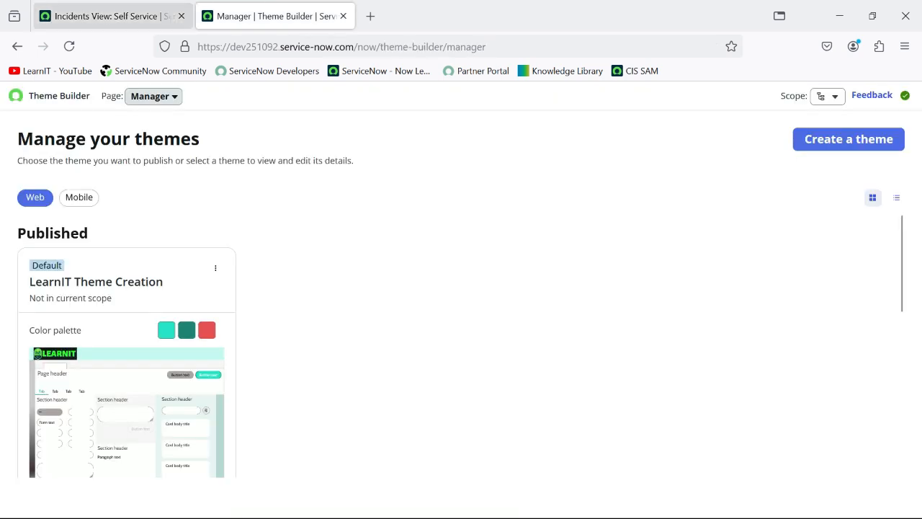
left_click(113, 15)
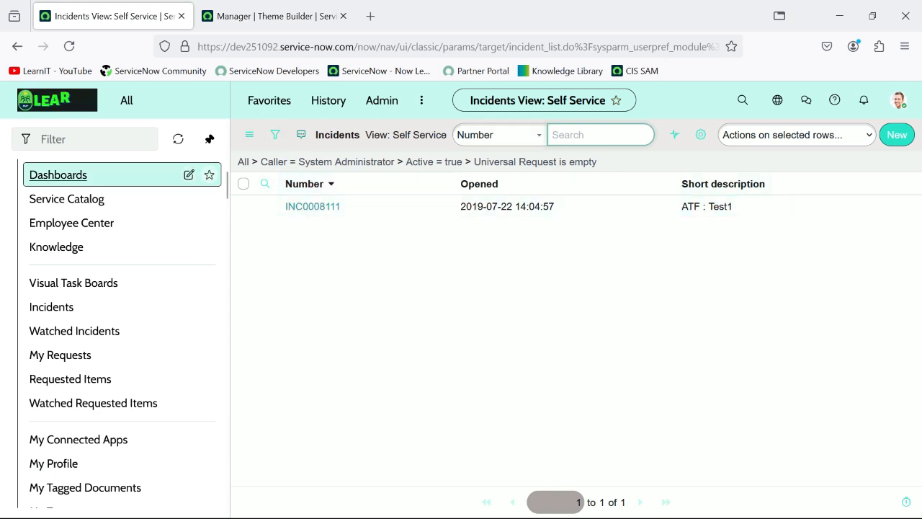
left_click(351, 207)
left_click(313, 207)
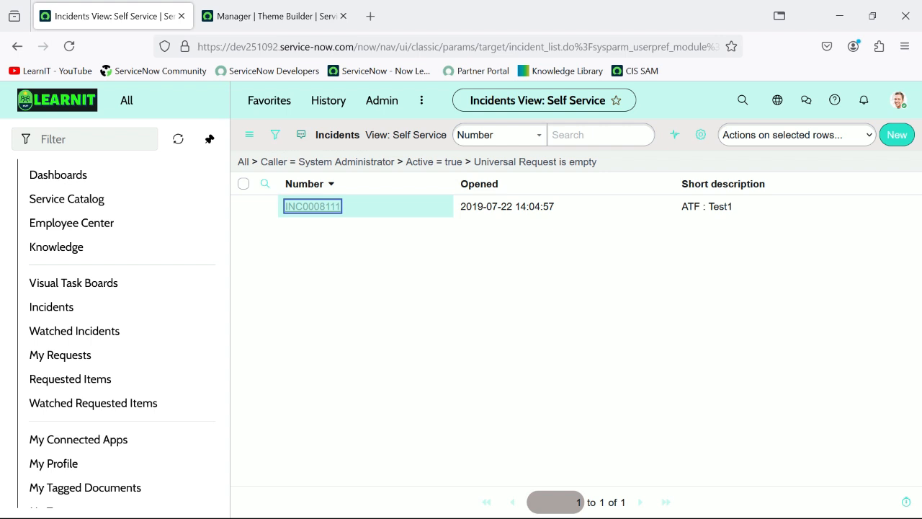
key("Return")
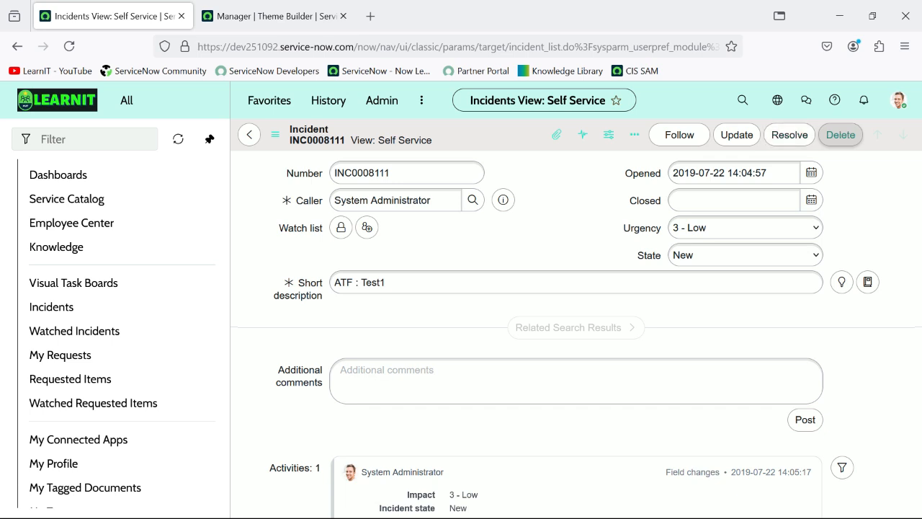
scroll(576, 331, "down", 3)
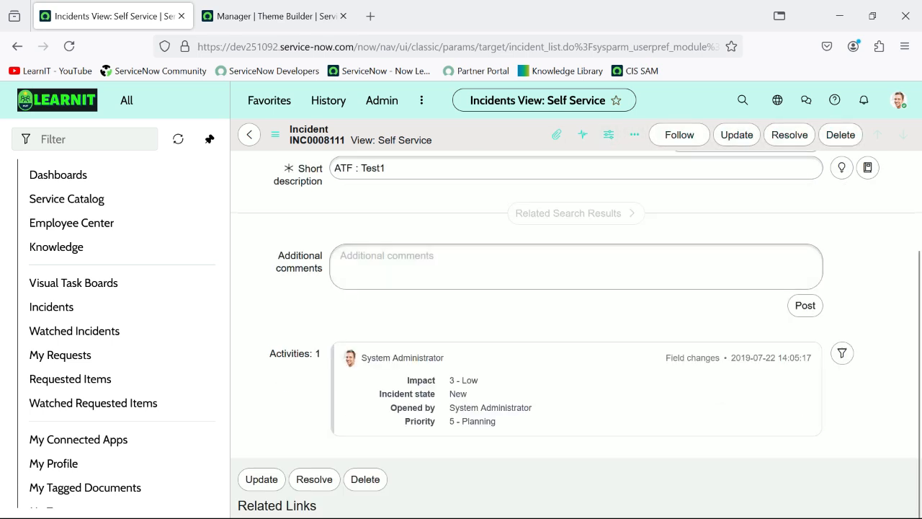
scroll(577, 332, "up", 3)
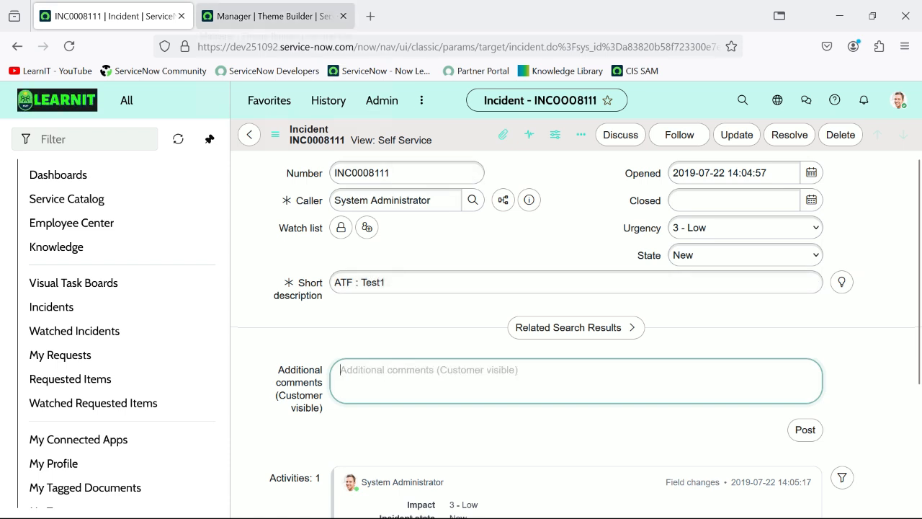
Step: Compare the published theme's card in the theme manager with the styled incident form, then return to the manager
left_click(274, 16)
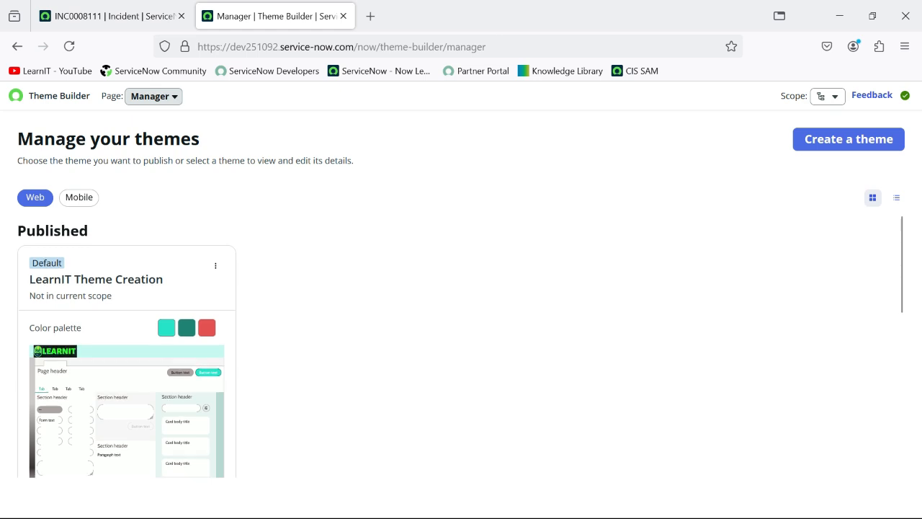
scroll(461, 346, "down", 5)
scroll(461, 346, "up", 5)
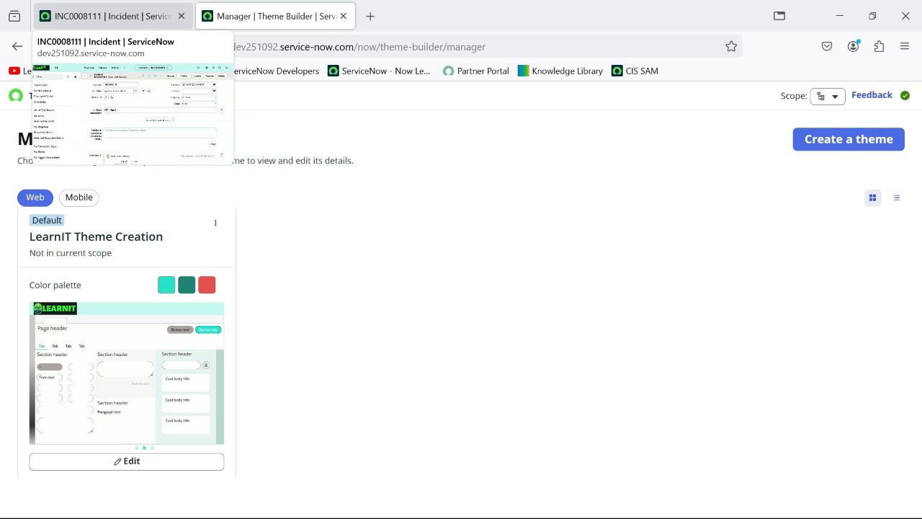
left_click(112, 16)
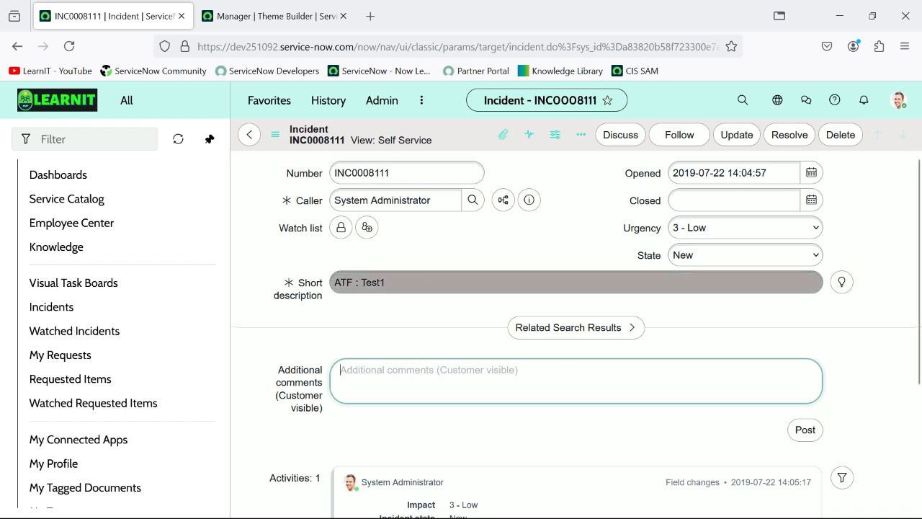
left_click(277, 16)
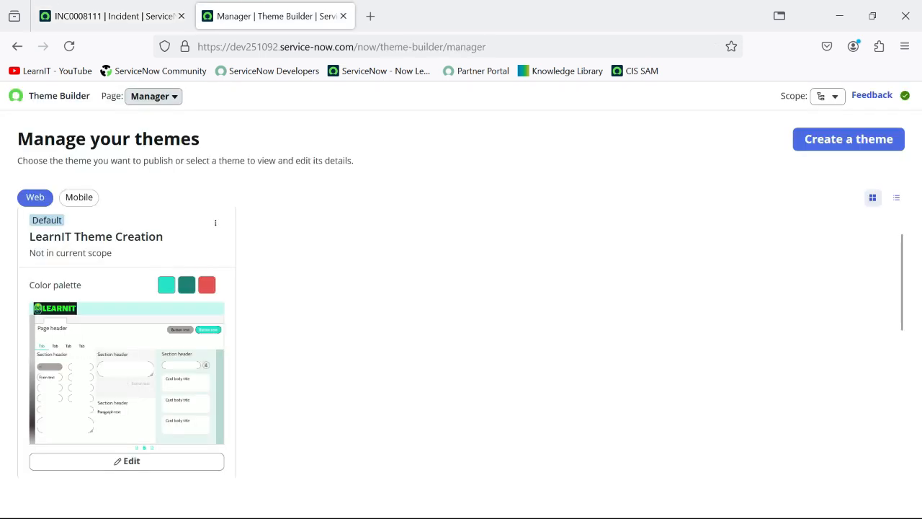